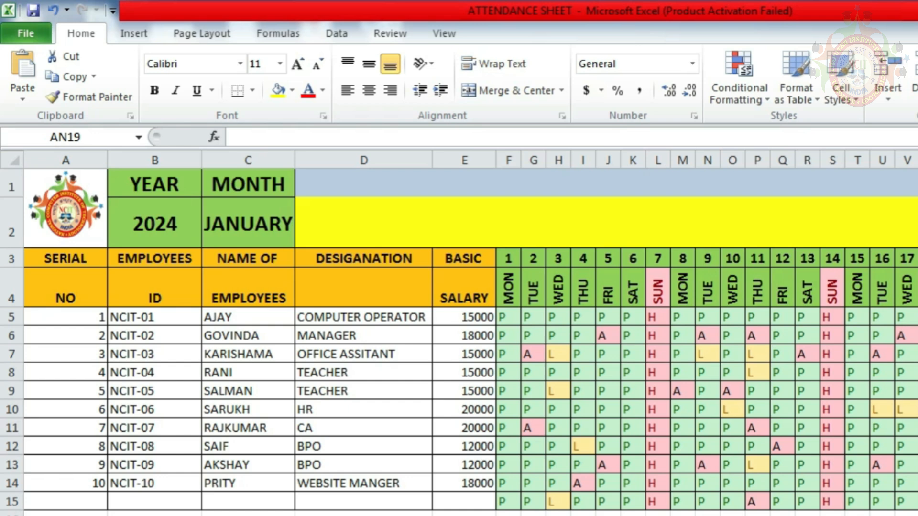
Examine the finished attendance sheet's year and month cells, employee details and daily attendance columns
left_click(155, 184)
left_click(154, 224)
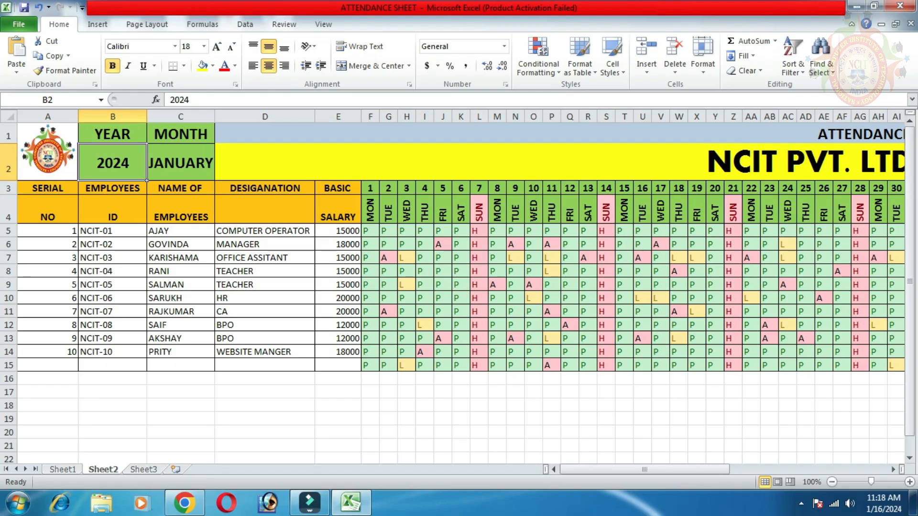
left_click_drag(48, 188, 265, 365)
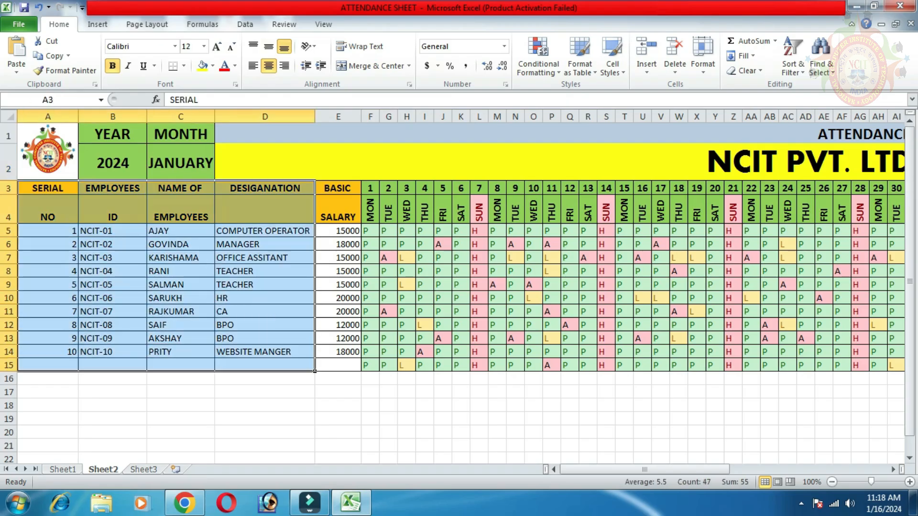
left_click(552, 271)
left_click_drag(644, 470, 664, 470)
Try entering q in attendance cell Y8 for day 20, and review the totals and salary columns
left_click(526, 276)
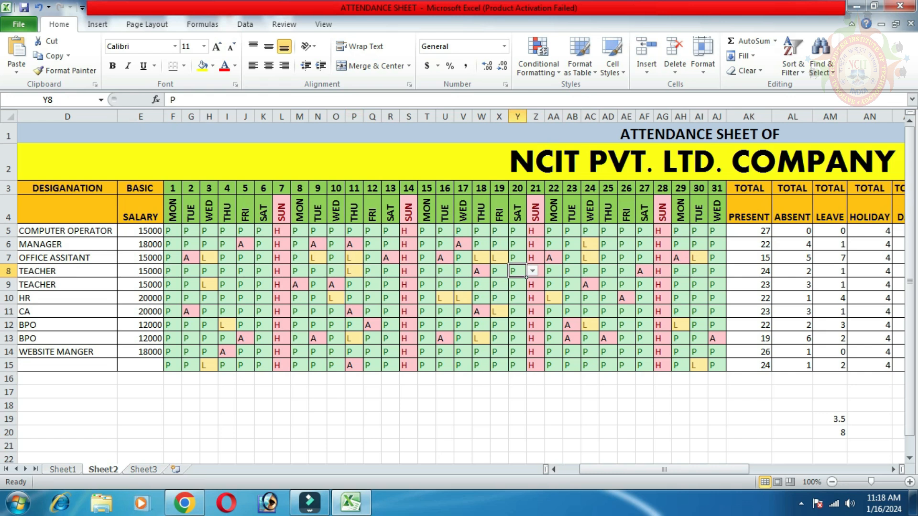
type("q")
key("Return")
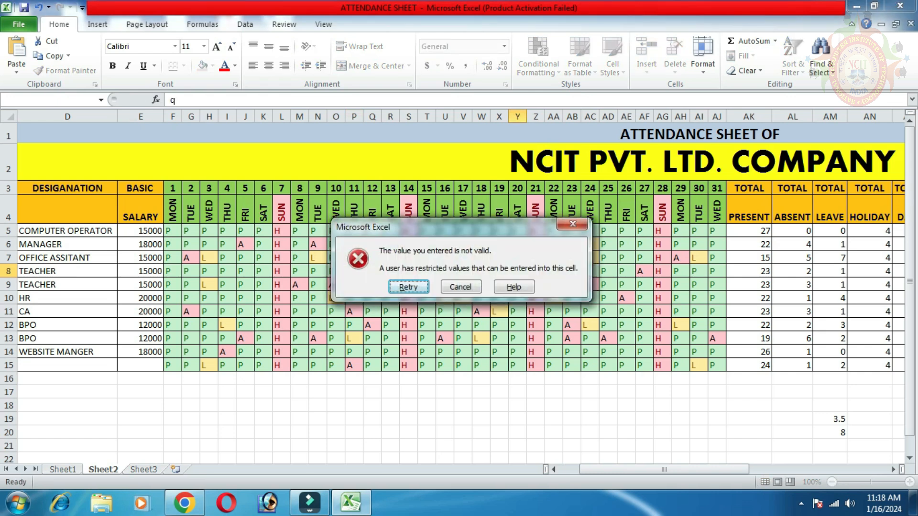
left_click(573, 225)
left_click_drag(631, 470, 730, 470)
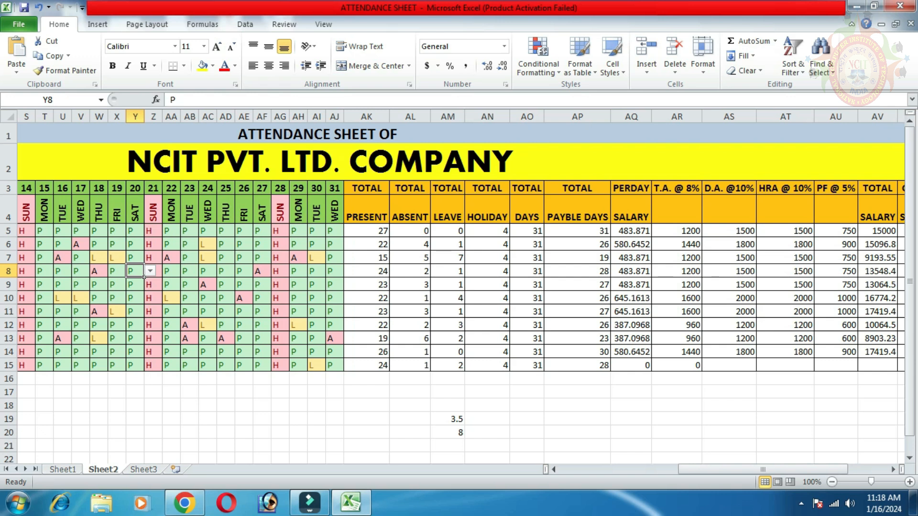
left_click_drag(763, 469, 646, 469)
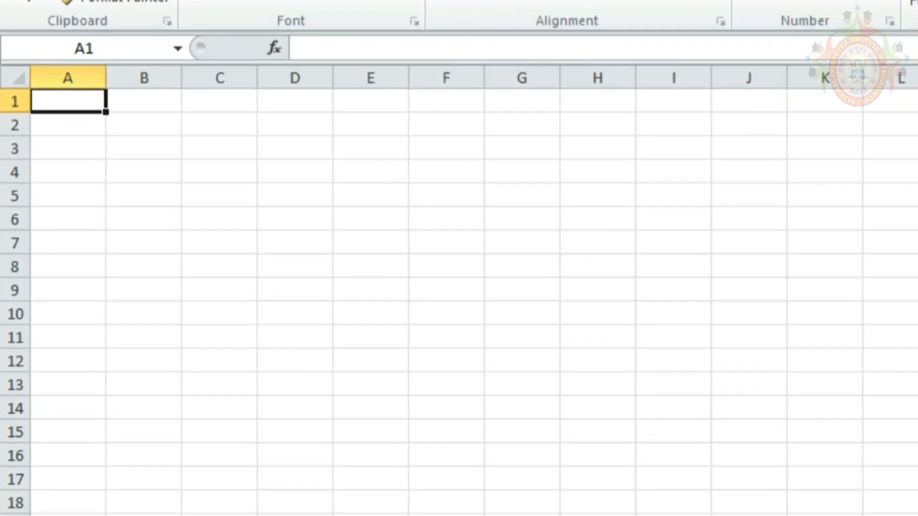
Enter the serial number heading as SL in A1 and NO in A2 of the blank sheet
type("SL")
key("Down")
type("NO")
Enter the headings EMP. ID, EMP. NAME, POST and BASIC SALARY across B1 to E1
key("Right")
key("Up")
type("E")
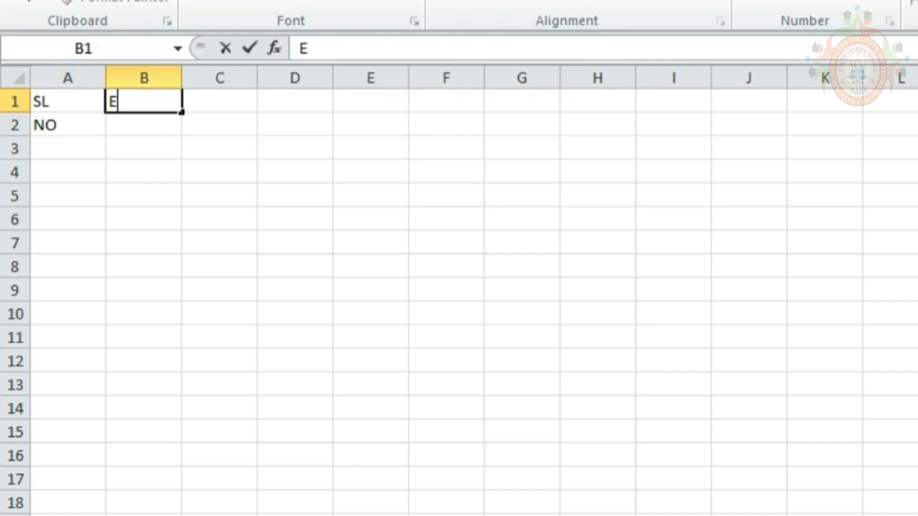
type("MP. ID")
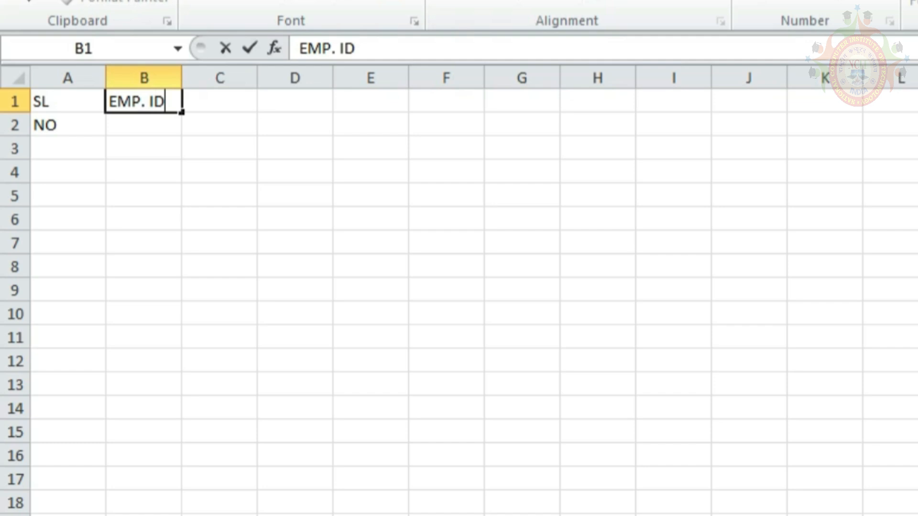
key("Right")
type("EMP. NAME")
key("Right")
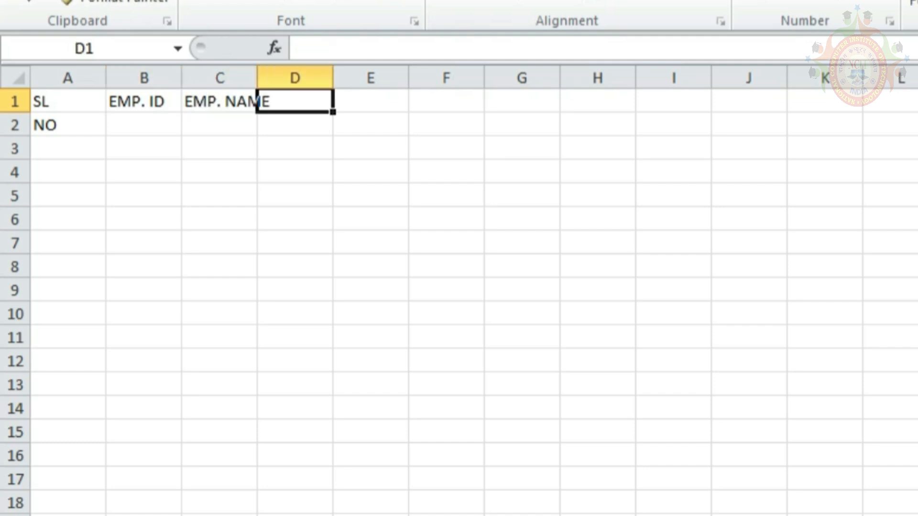
type("POST")
key("Right")
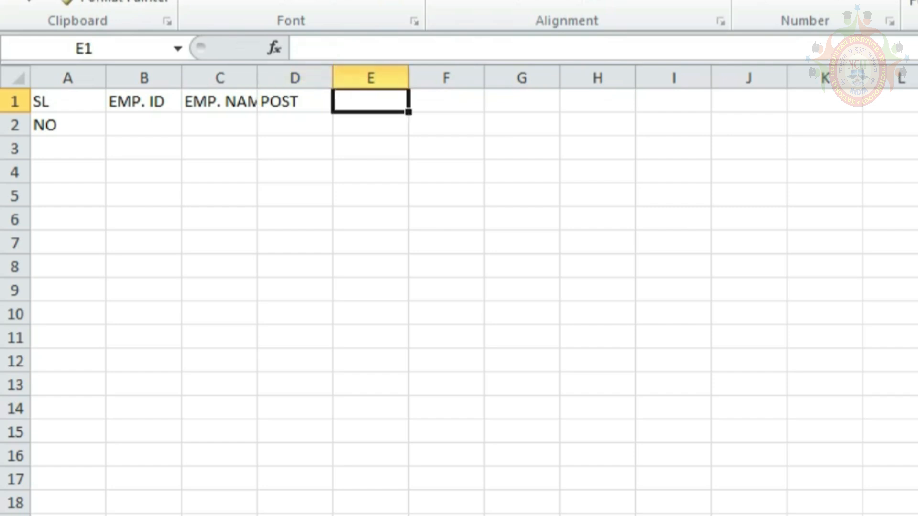
type("BASIC SALARY")
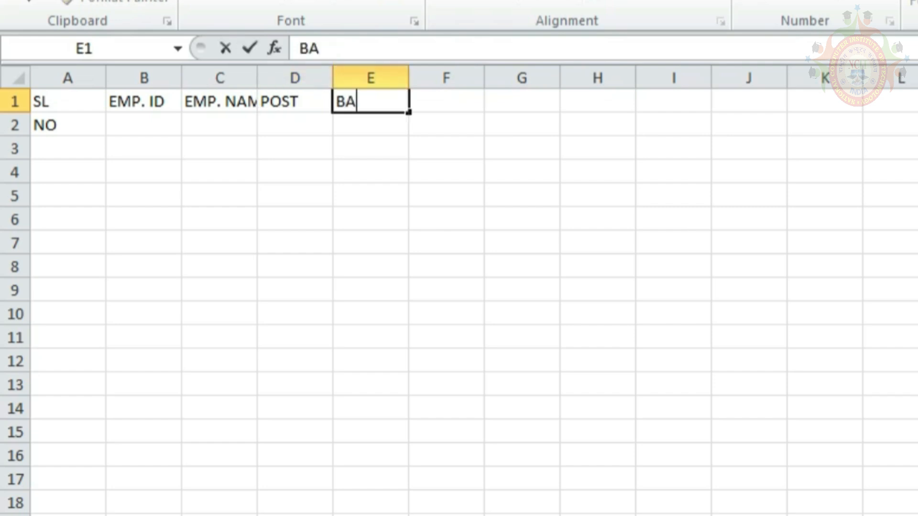
key("Right")
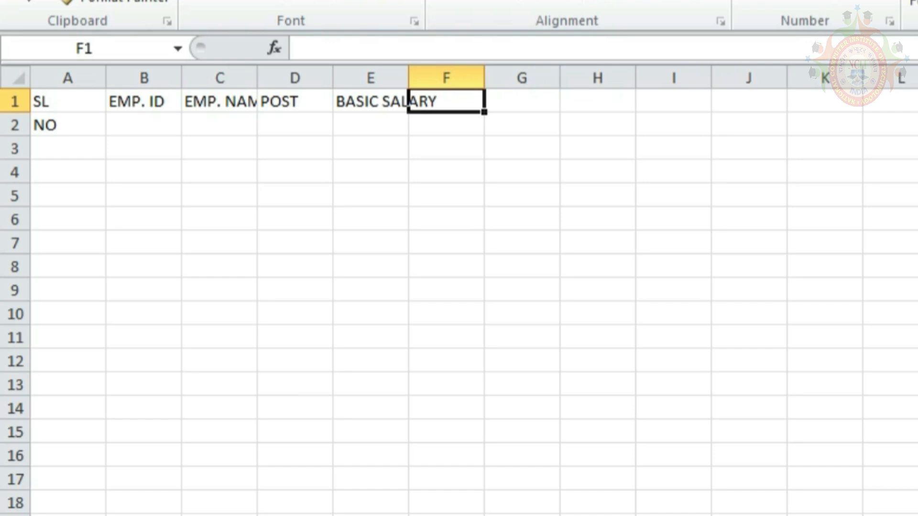
Enter the first date as 1 in F1 and its weekday as MON in F2
type("1")
key("Return")
key("BackSpace")
key("Up")
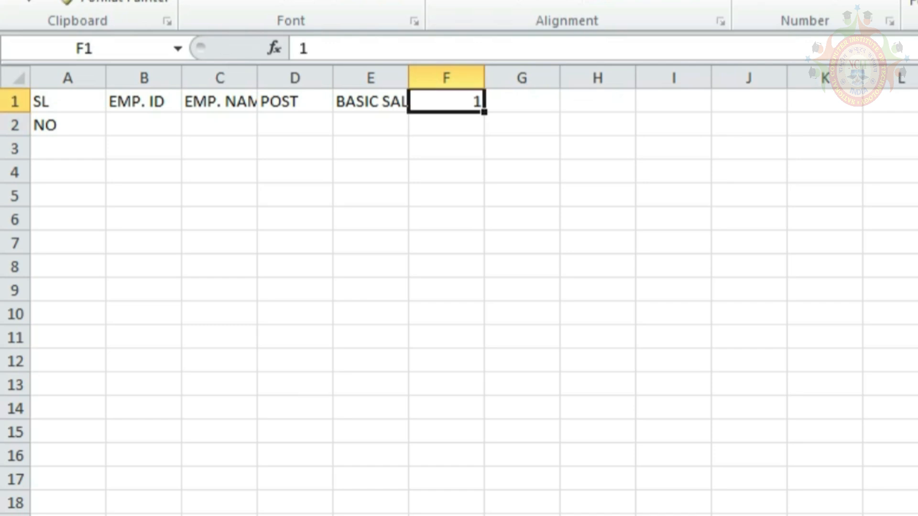
key("Down")
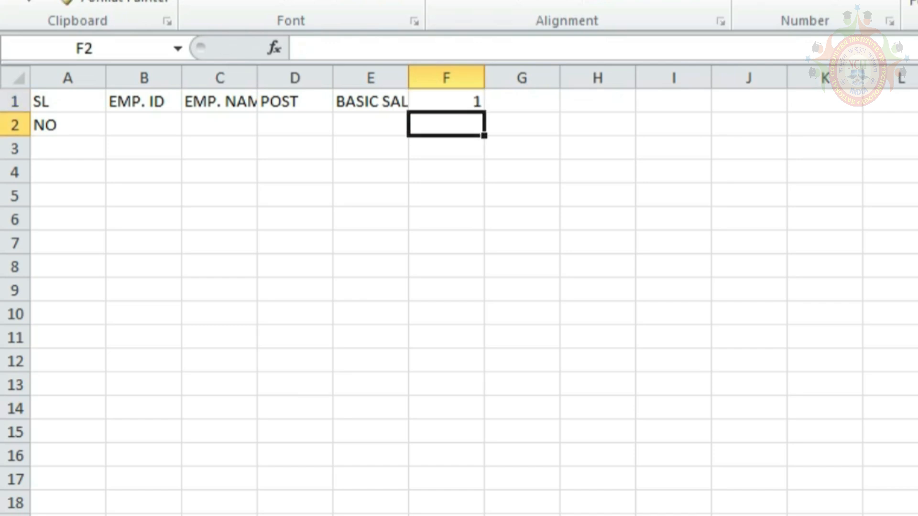
type("m")
key("BackSpace")
type("M")
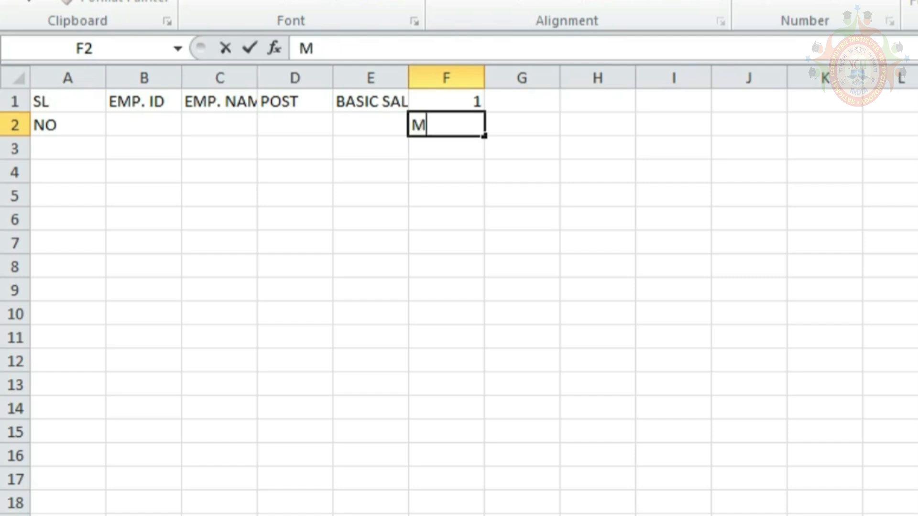
type("ON")
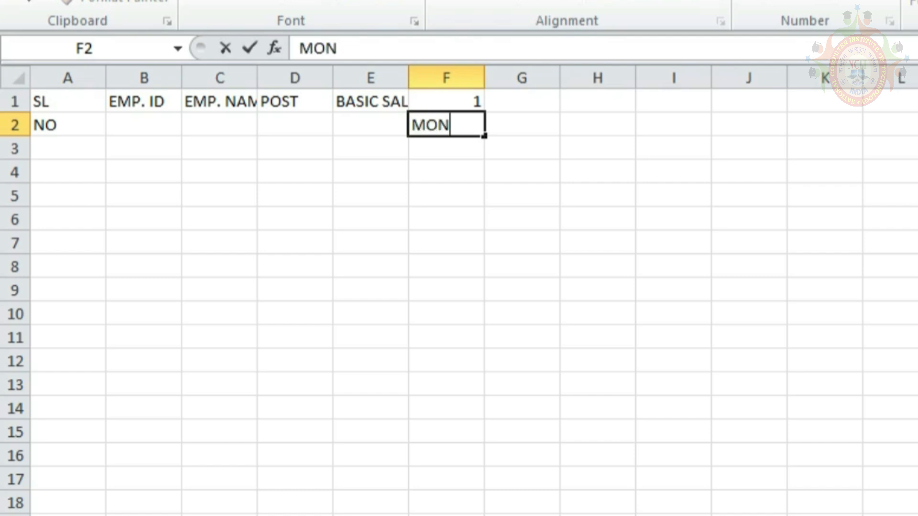
key("Up")
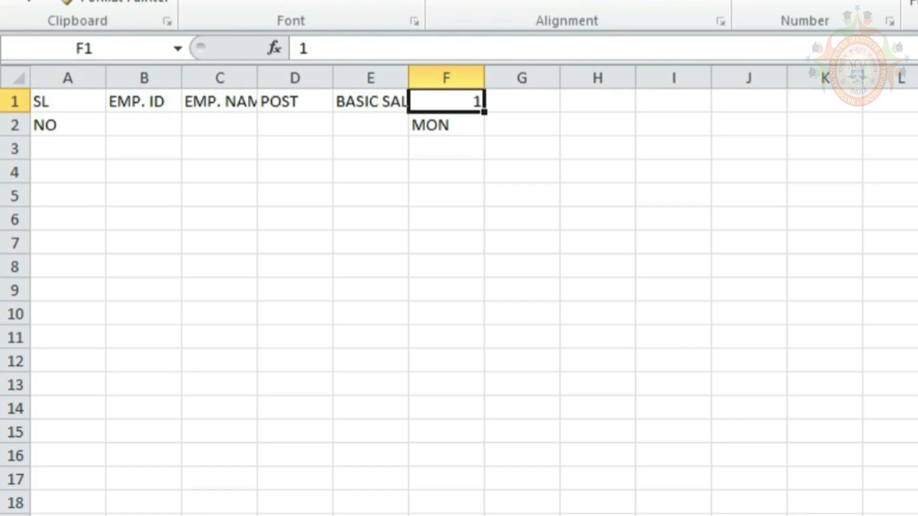
Fill a linear row series from F1 with stop value 31, and extend the weekdays from F2 across to AJ2
key("Down")
key("Up")
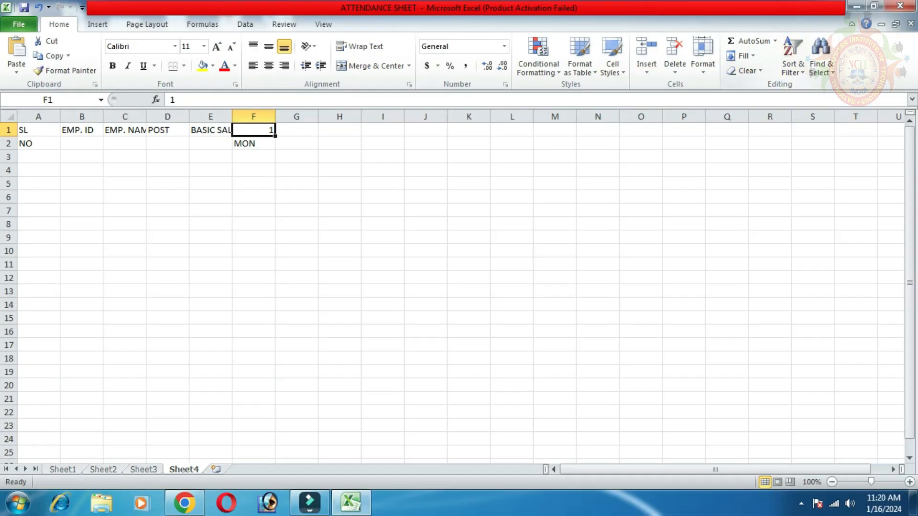
left_click(742, 55)
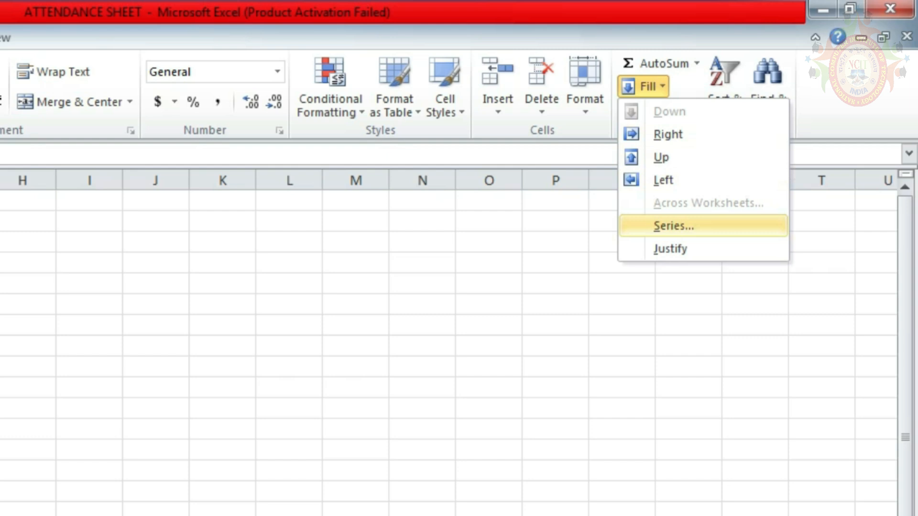
left_click(673, 226)
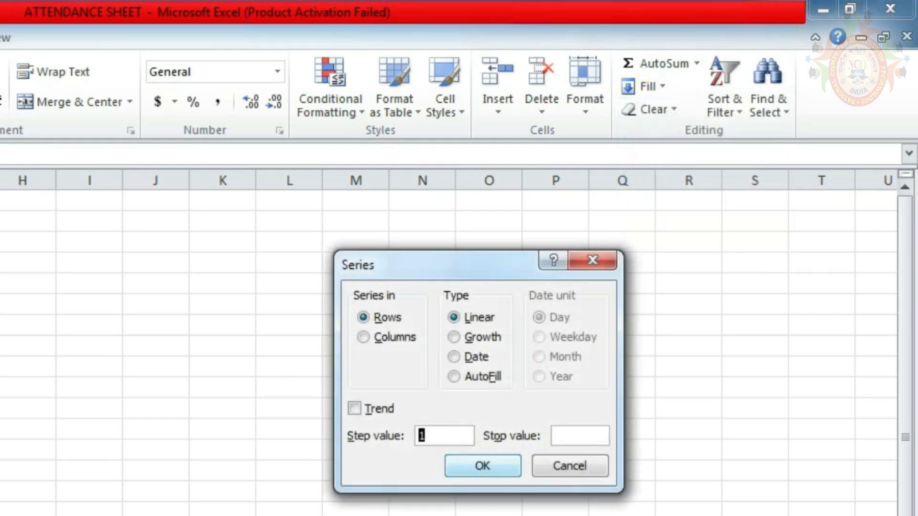
left_click(580, 436)
type("31")
left_click(483, 466)
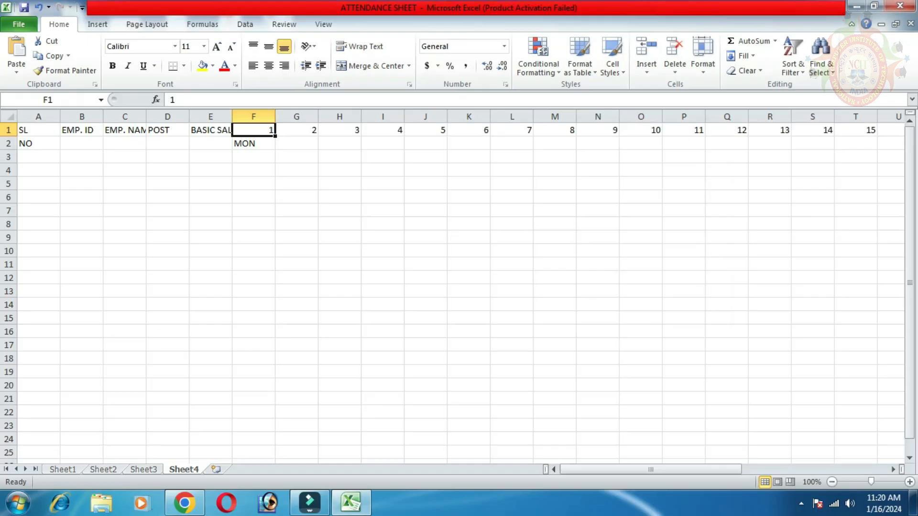
left_click(254, 143)
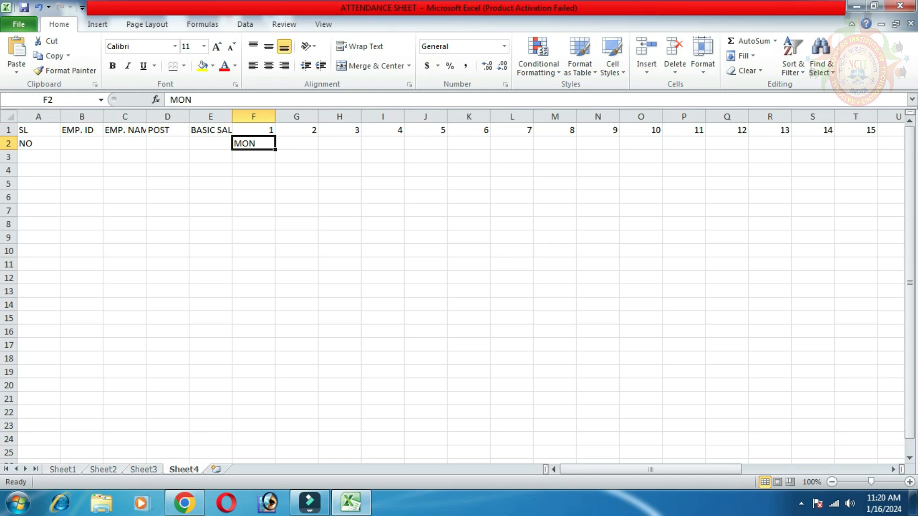
left_click_drag(275, 150, 834, 150)
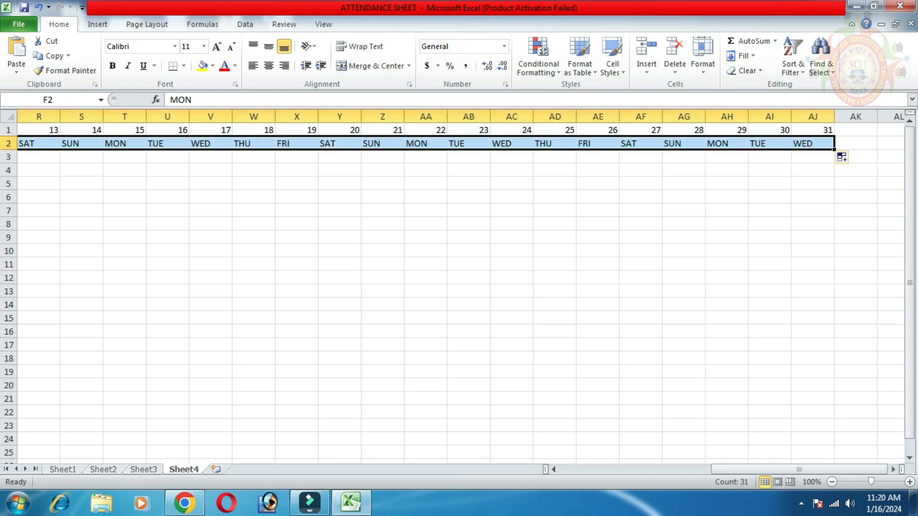
Enter the heading TOTAL in AK1 and PRESENT in AK2, beside the last date
left_click(855, 130)
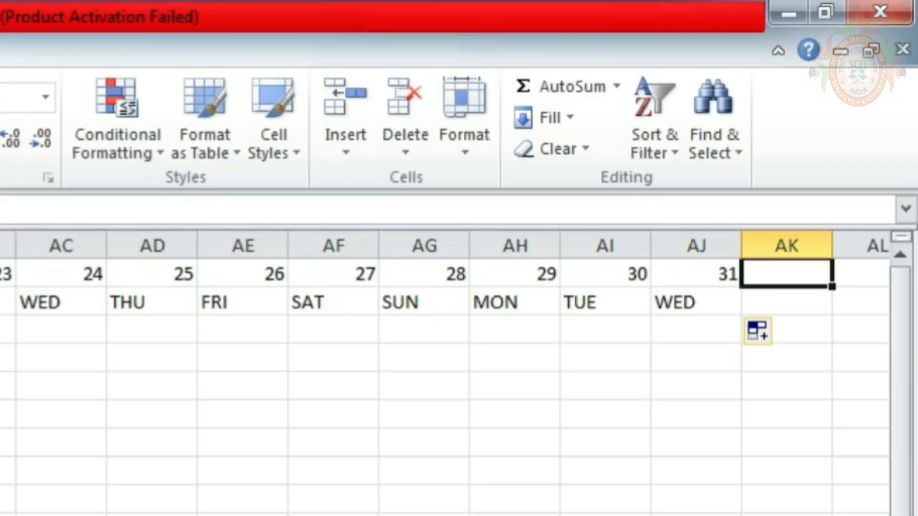
scroll(445, 373, "right", 1)
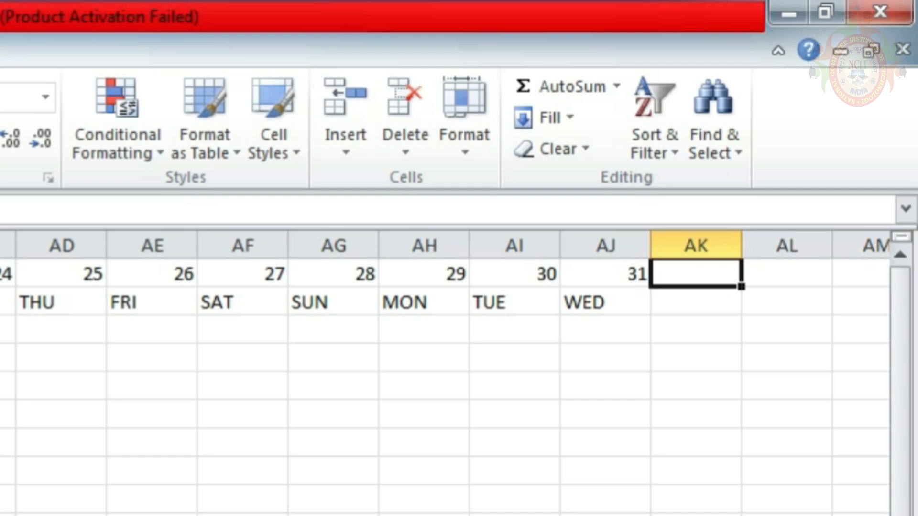
type("TOTAL")
key("Return")
type("PRESENT")
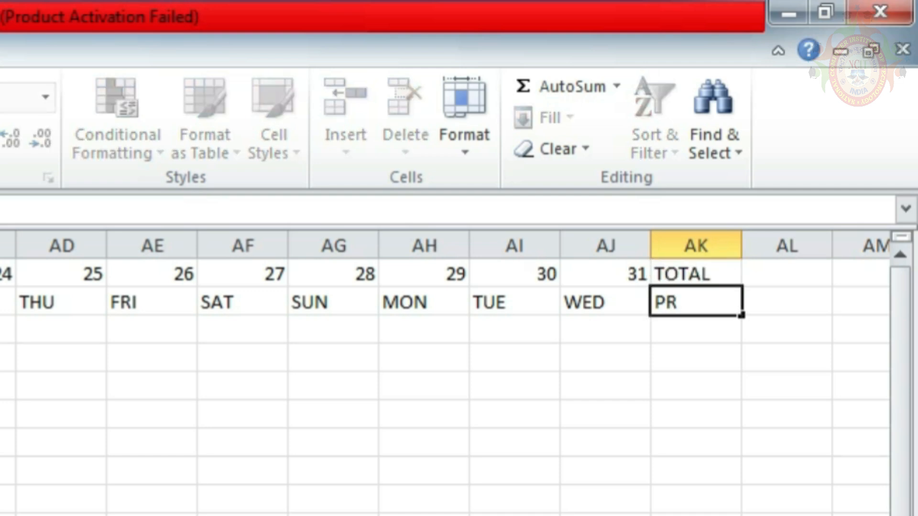
Enter ABSENT, LEAVE, HOLIDAY, DAYS and PAYBLE DAYS across AL2 to AP2, and copy TOTAL from AK1 above each of them
key("Tab")
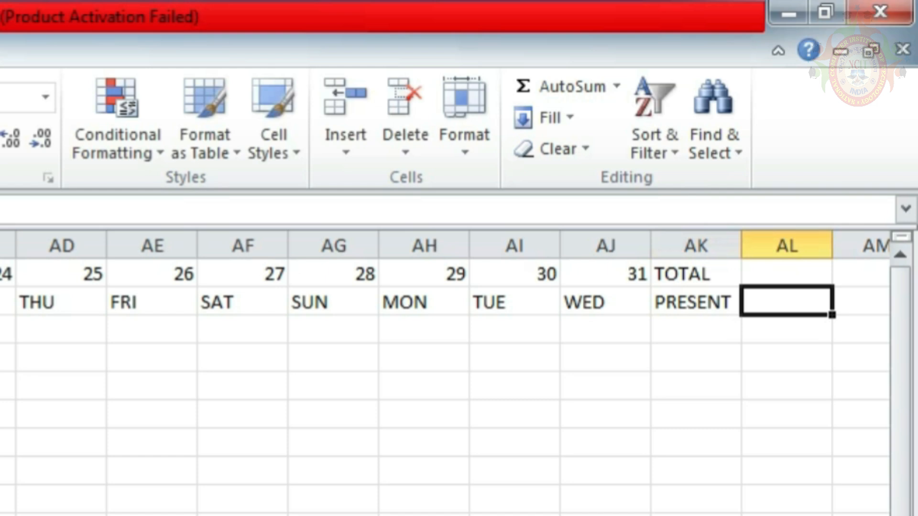
type("ABSENT")
key("Tab")
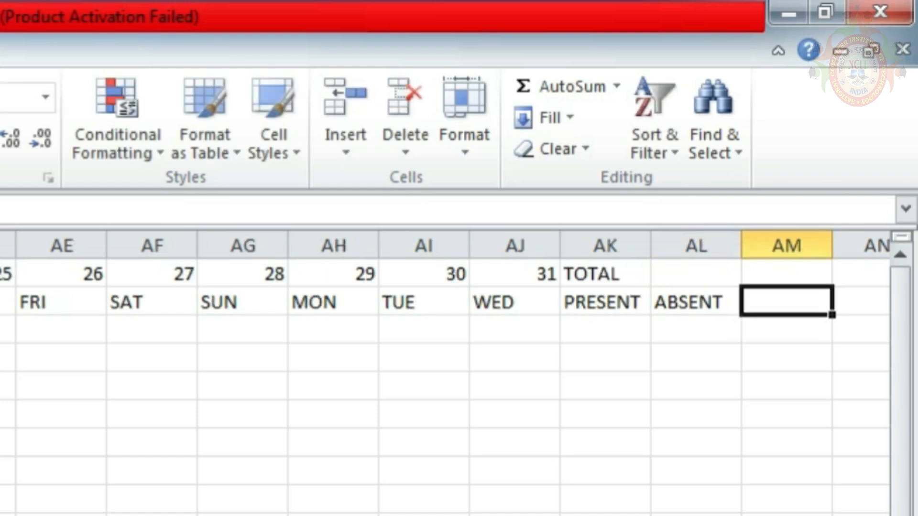
type("LEAVE")
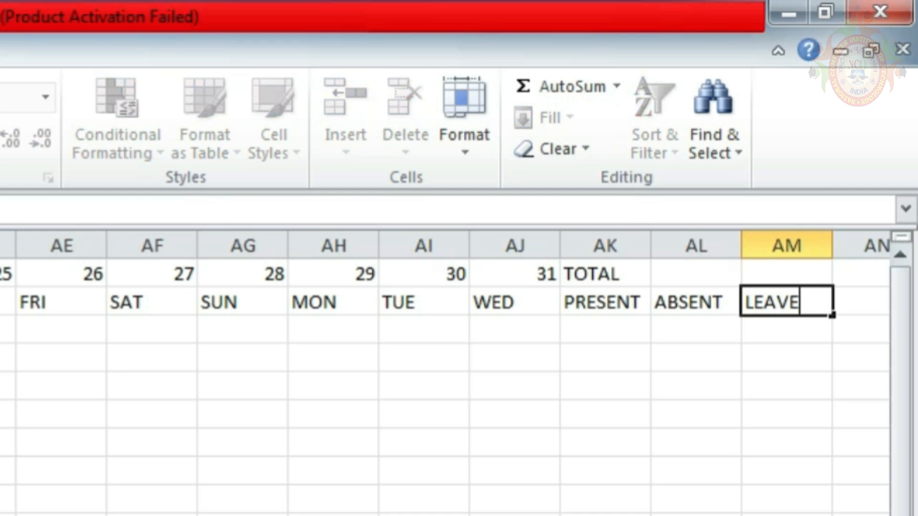
key("Tab")
type("HOLIDAY")
key("Tab")
type("DAYS")
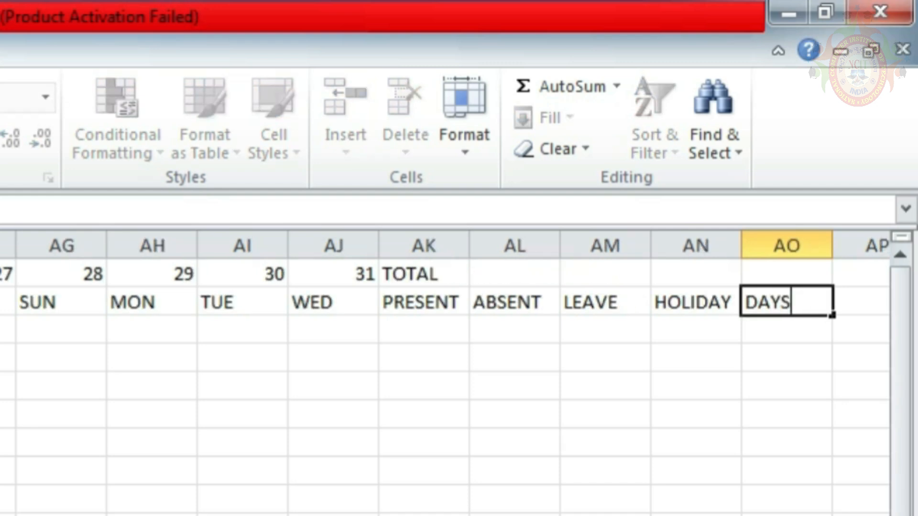
key("Tab")
type("PAYBLE DAYS")
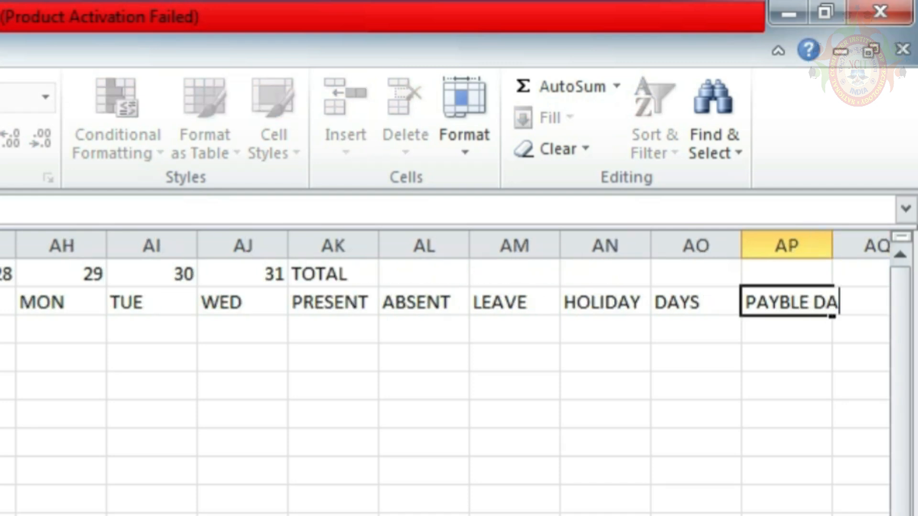
key("Tab")
left_click(242, 274)
left_click_drag(287, 286, 693, 289)
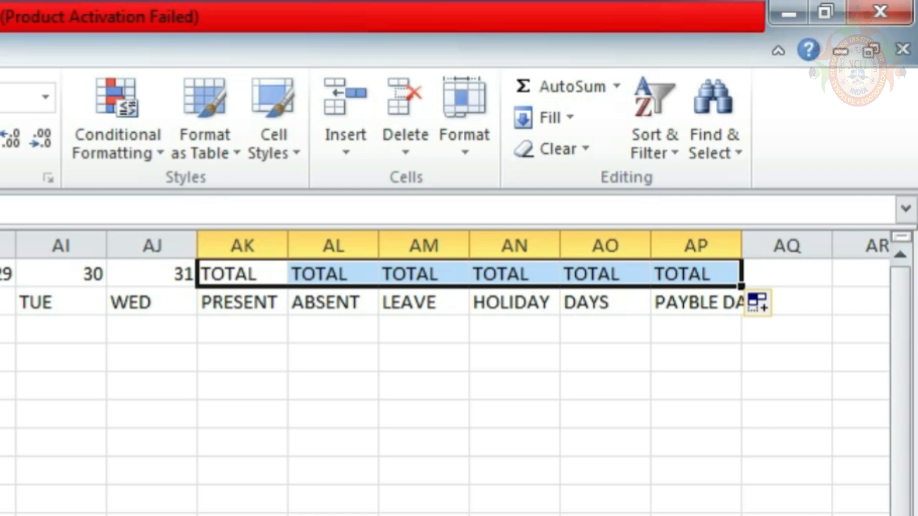
Enter the per-day salary heading as PER DAY in AQ1 and SALARY in AQ2
left_click(787, 274)
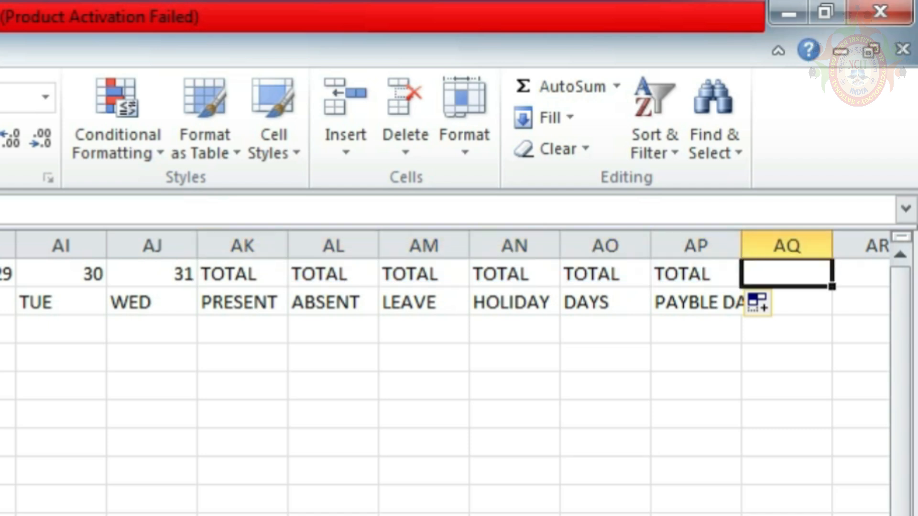
type("PER DAY")
key("Return")
type("SA")
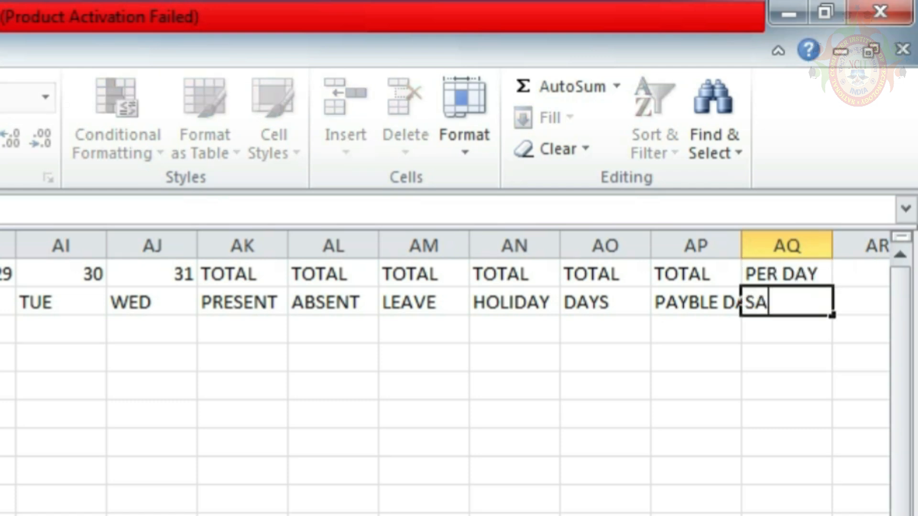
type("LARY")
Enter the allowance headings TA @ 10% in AR1 and DA @ 10% in AS1, beside the per-day salary heading
key("Up")
key("Right")
type("TA @")
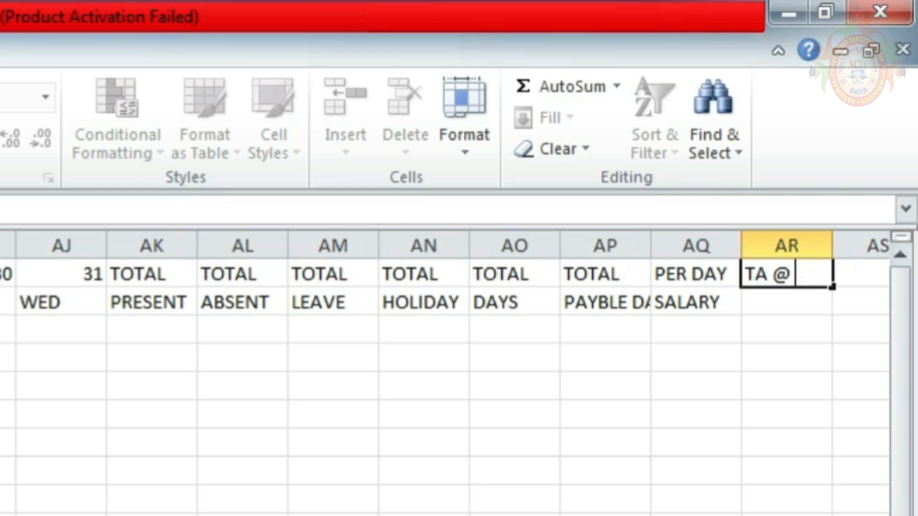
type(" 10")
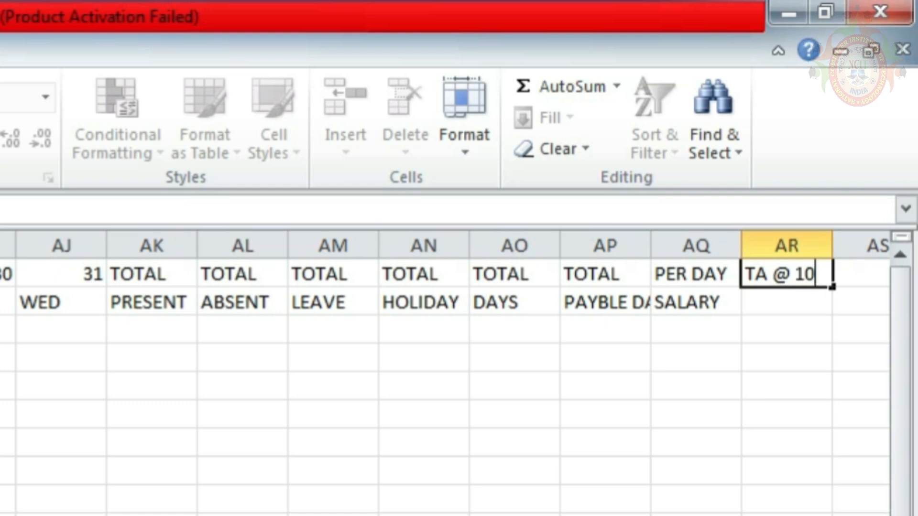
type("%")
key("Tab")
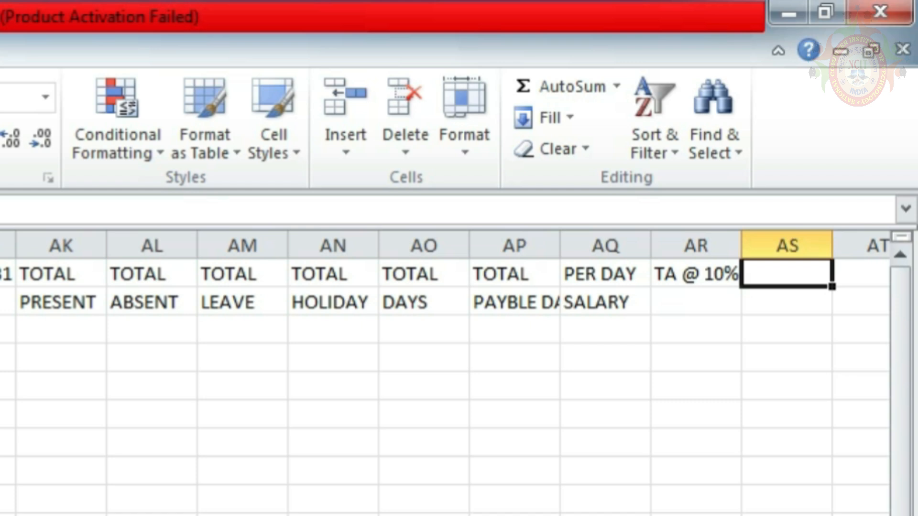
type("DA @ 10")
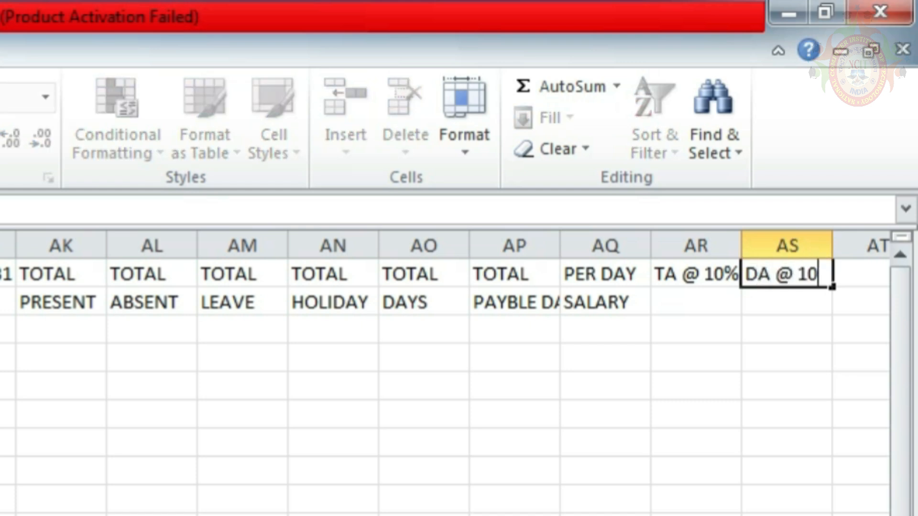
key("Tab")
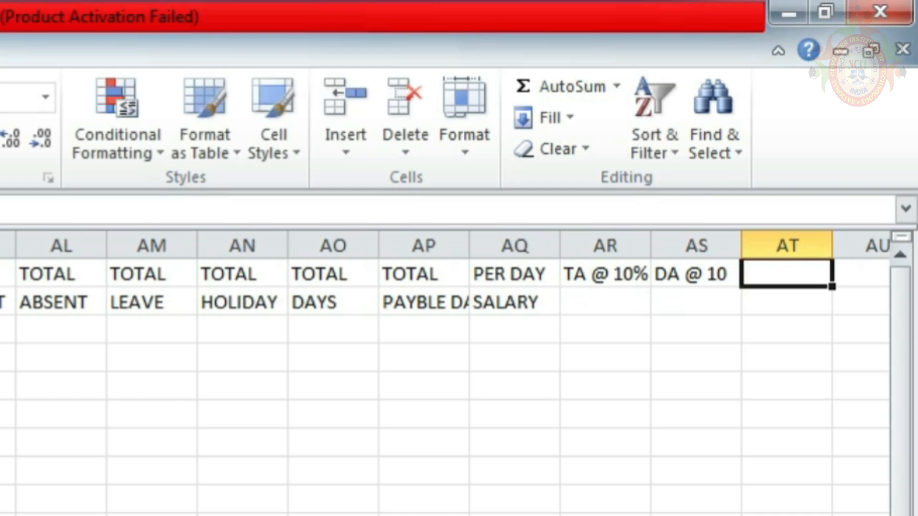
Enter the headings HRA @ 10% in AT1 and PF @ 10% in AU1
type("HRA @ 10")
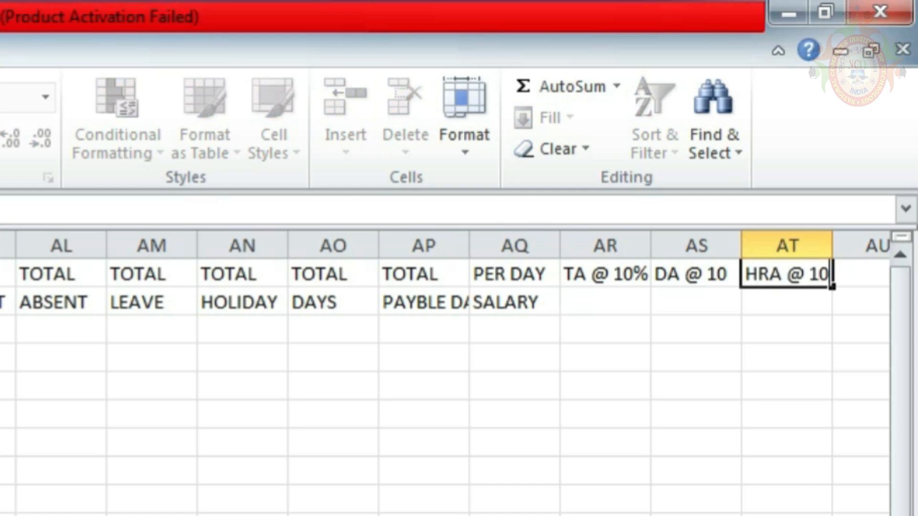
type("%")
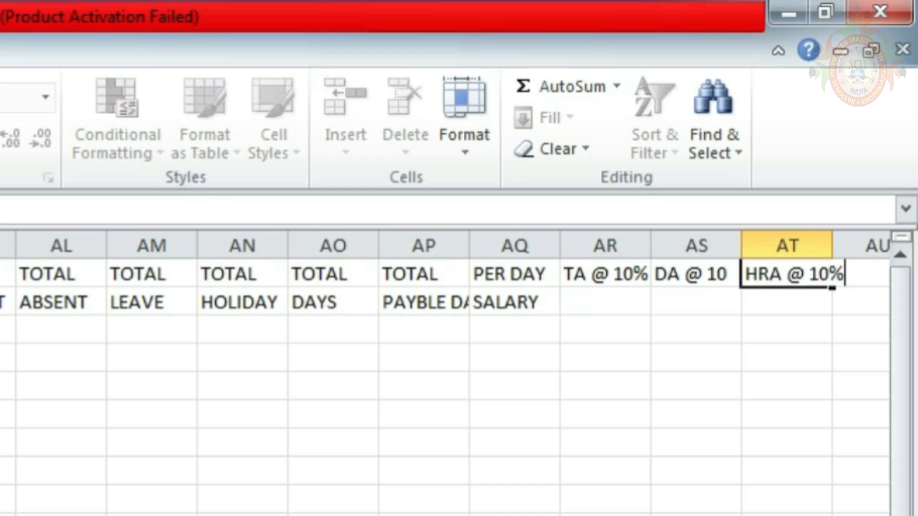
key("Tab")
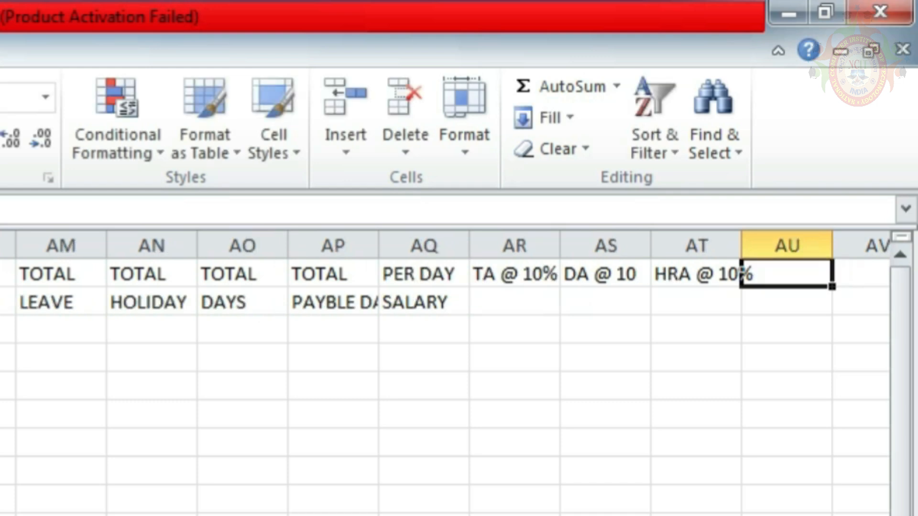
type("PF")
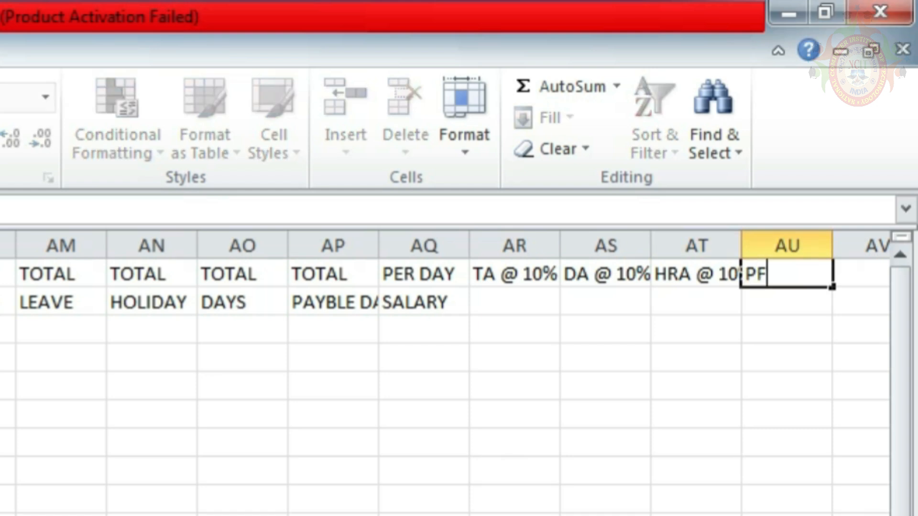
type(" @ 10%")
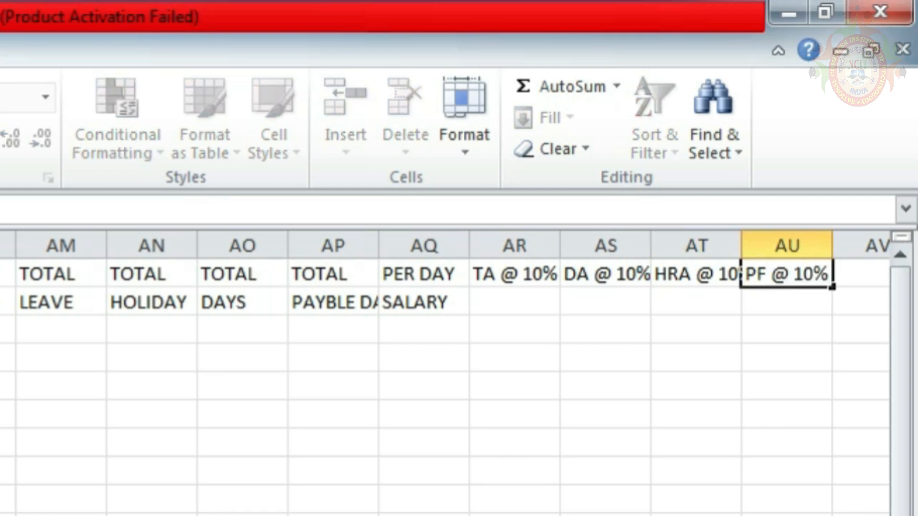
key("Tab")
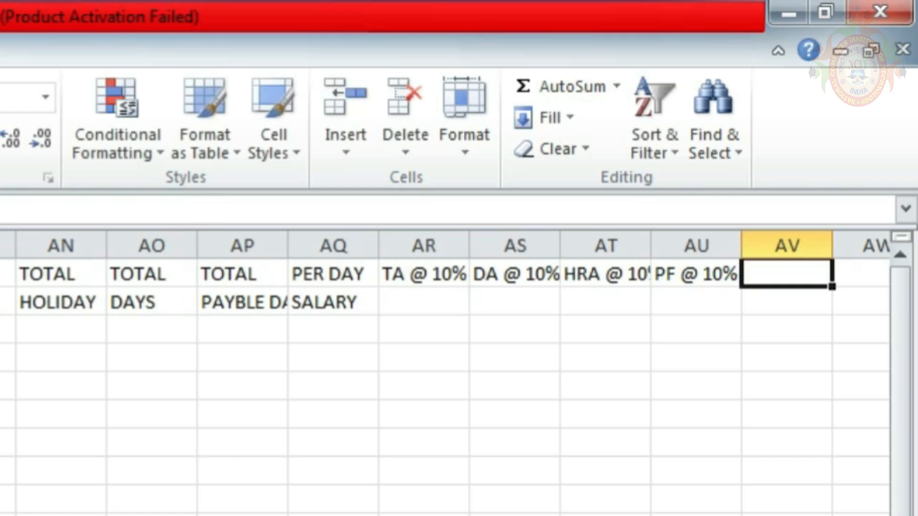
Enter the two-row headings TOTAL over SALARY in AV1:AV2 and GROSS over SALARY in AW1:AW2
type("TOTAL")
key("Return")
type("SALARY")
key("Right")
key("Up")
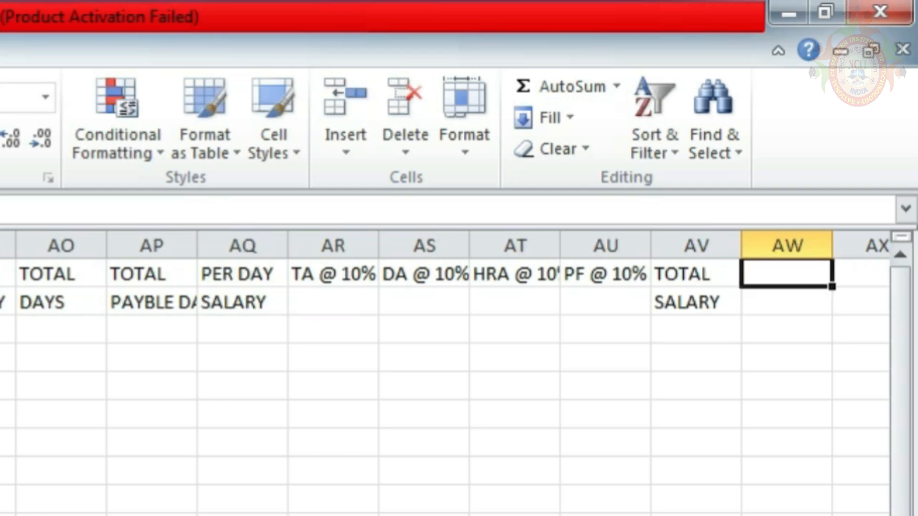
type("GROSS")
key("Return")
type("SALARY")
key("Right")
key("Up")
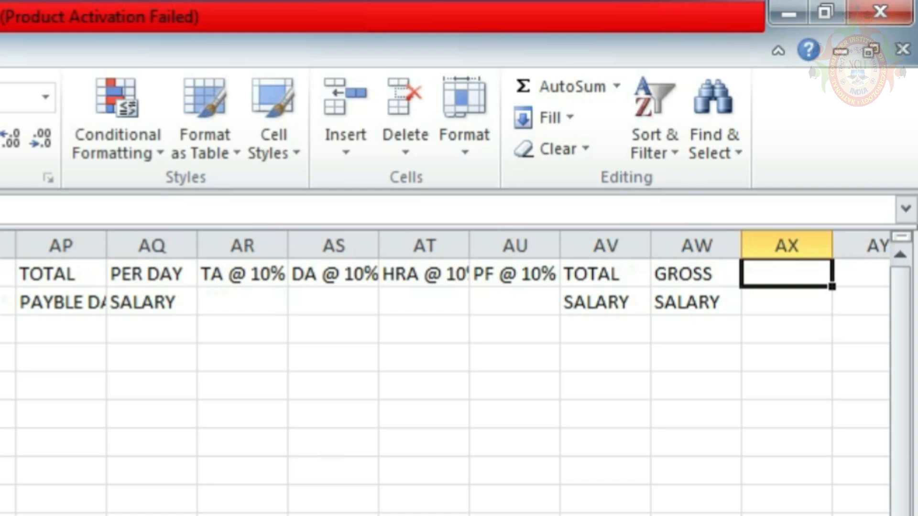
Enter the final heading as NET IN in AX1 and HAND SALARY in AX2
type("NET IN")
key("Return")
type("HAND SALARY")
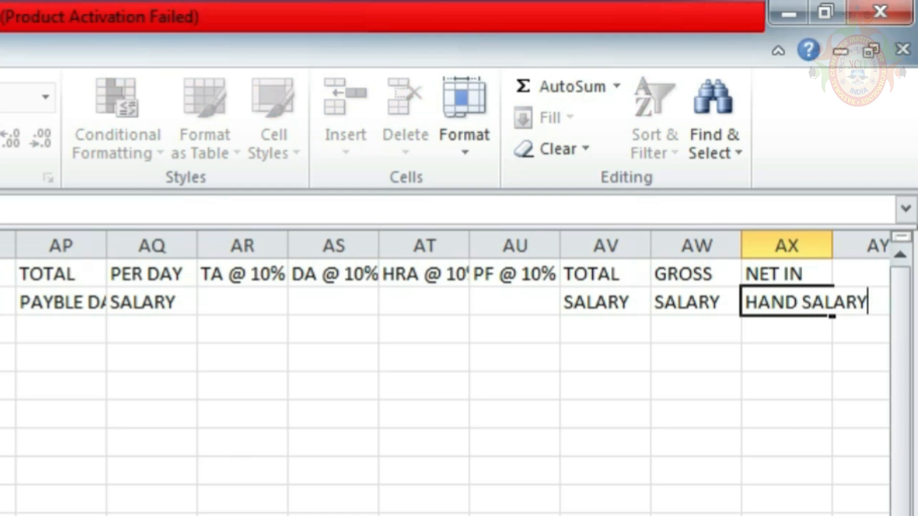
key("Return")
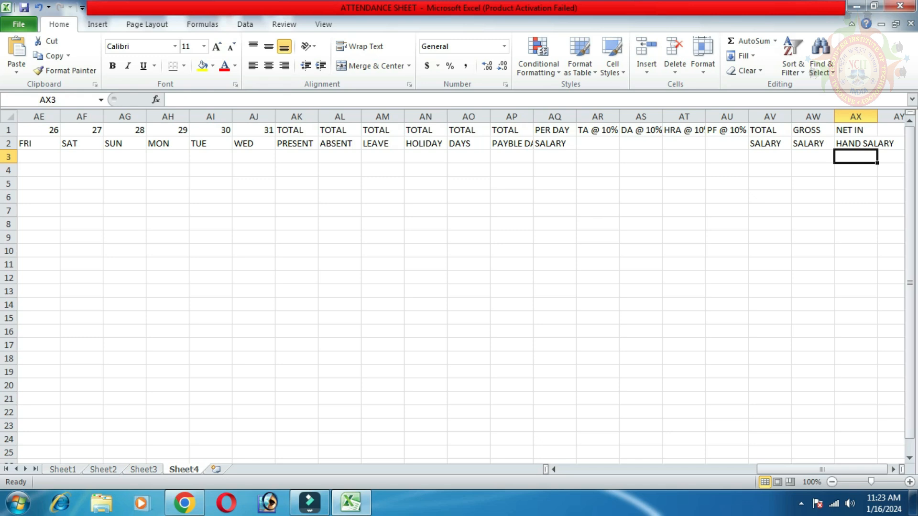
Format all headings in A1:AX2 as bold size 12 with a yellow fill, and autofit their column widths
left_click_drag(855, 130, 19, 146)
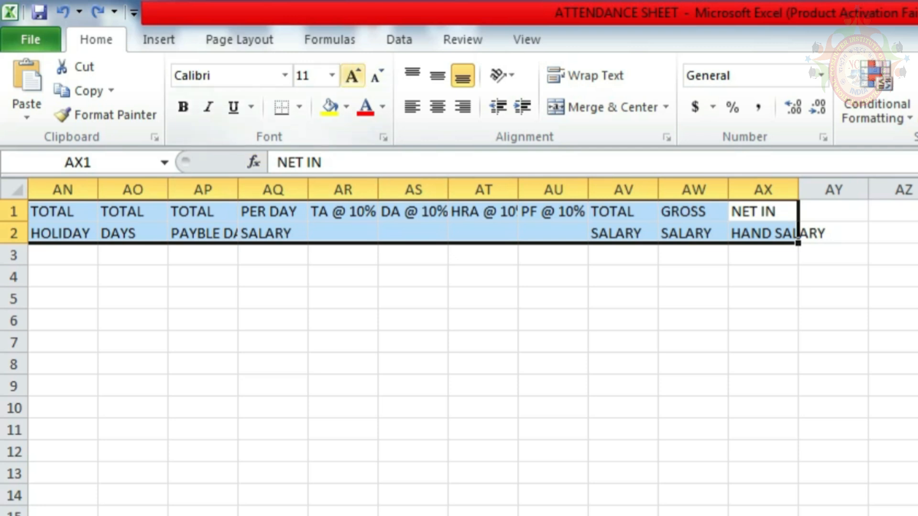
left_click(352, 76)
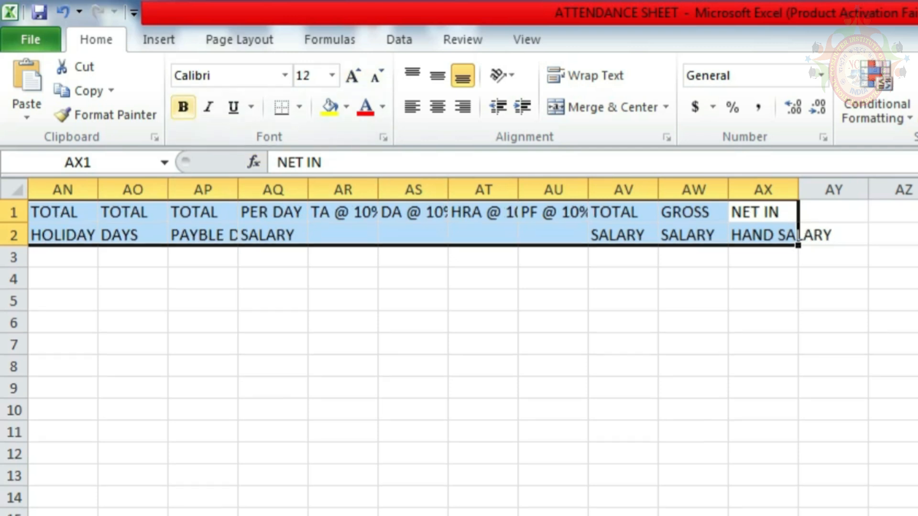
left_click(183, 107)
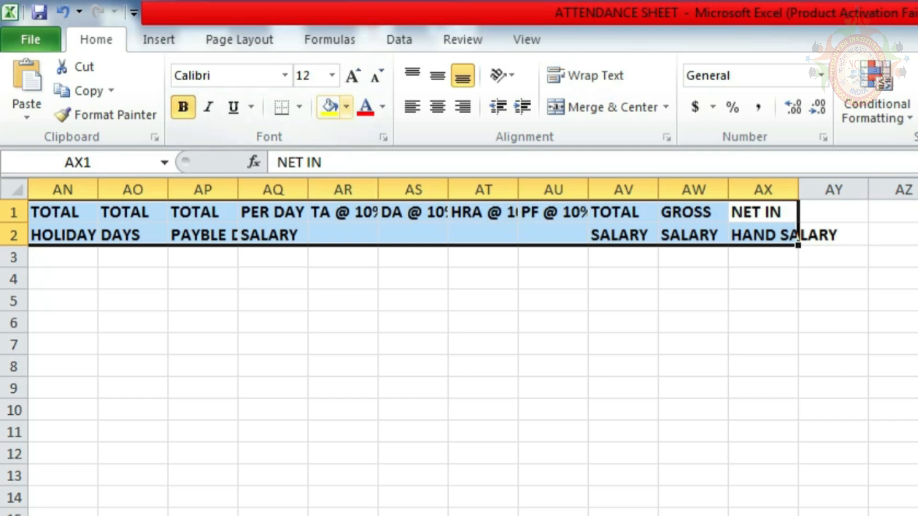
left_click(346, 107)
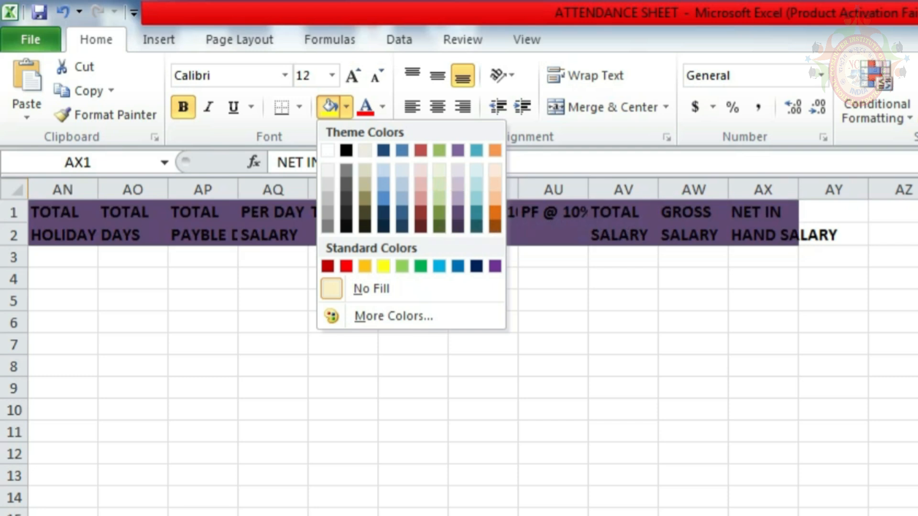
left_click(383, 266)
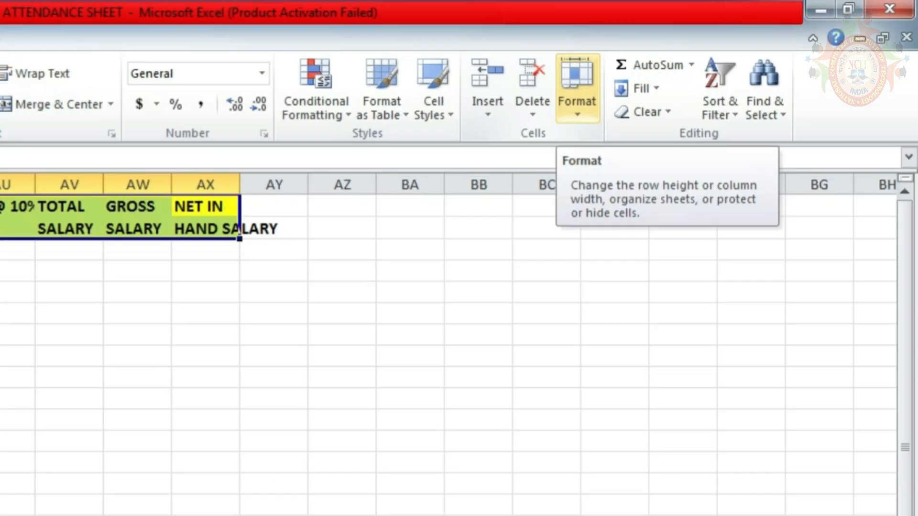
left_click(703, 58)
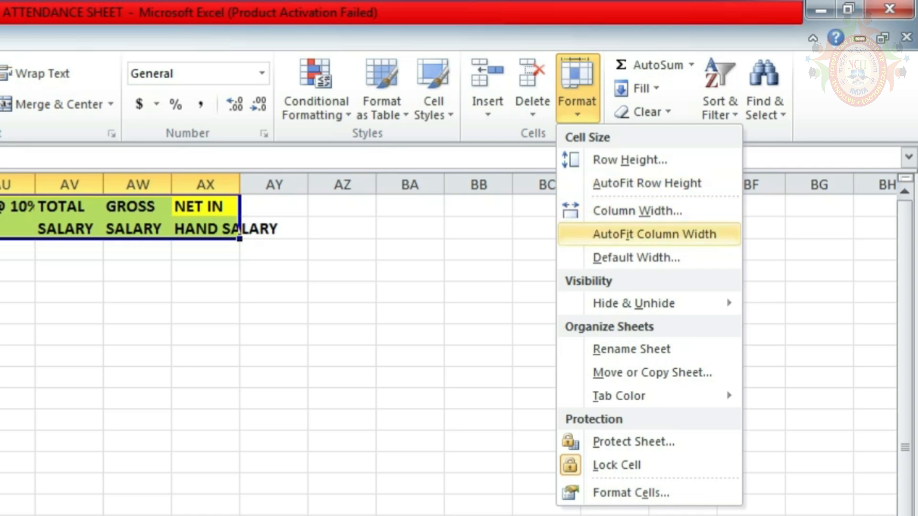
left_click(655, 234)
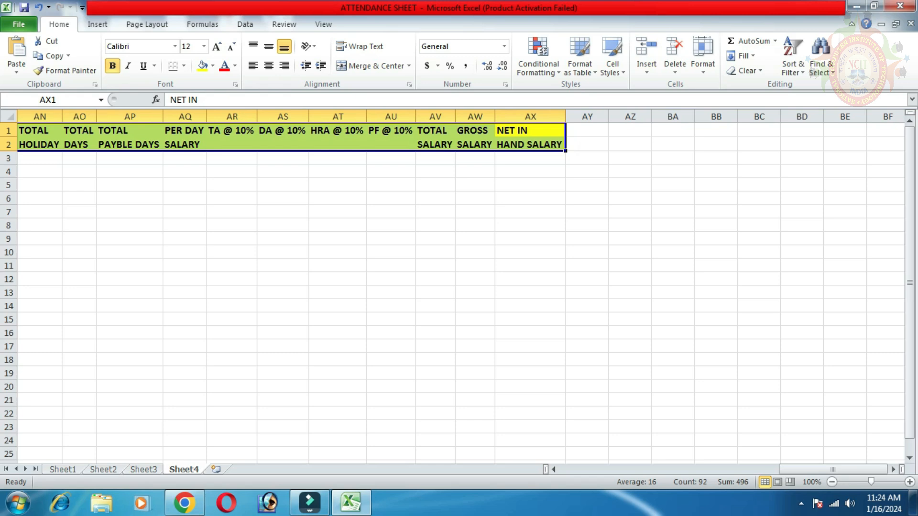
Number the employee rows 1 to 10 in A3:A12 by entering 1 and 2 and extending the series
left_click_drag(809, 470, 588, 470)
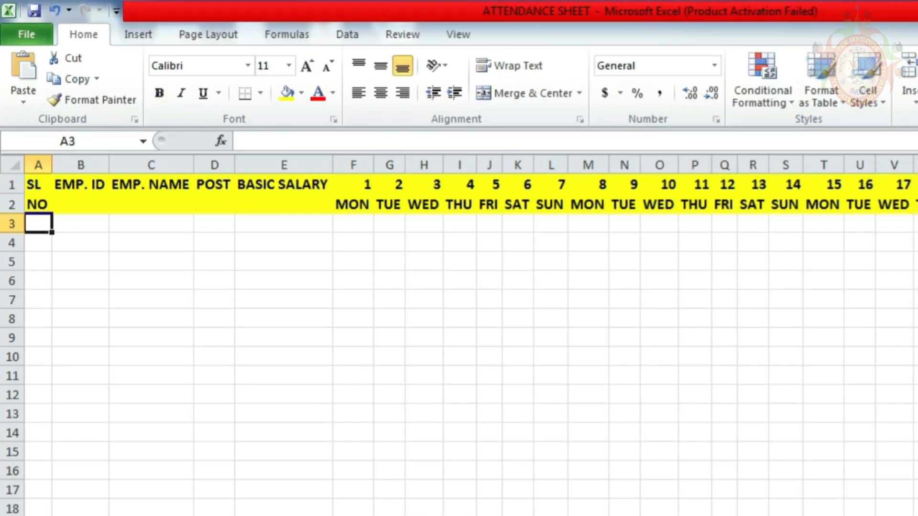
type("1")
key("Return")
type("2")
key("Up")
key("shift+Down")
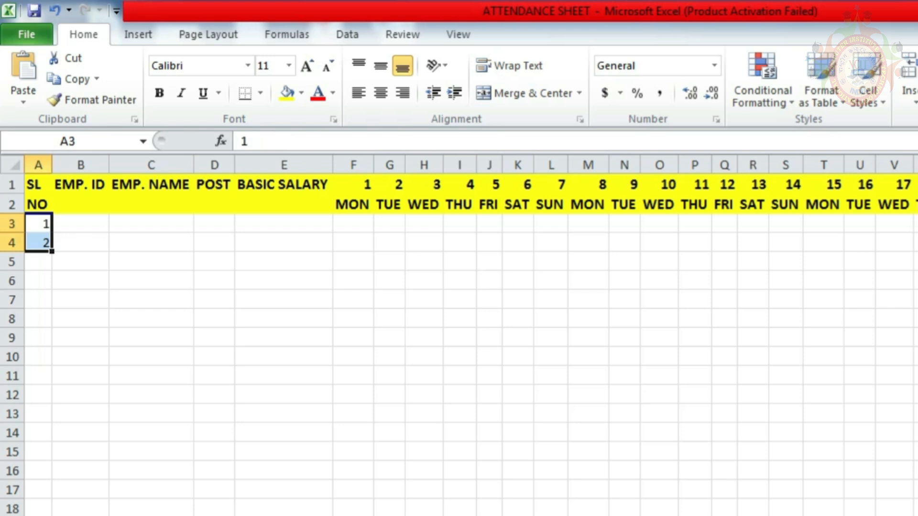
left_click_drag(52, 252, 51, 395)
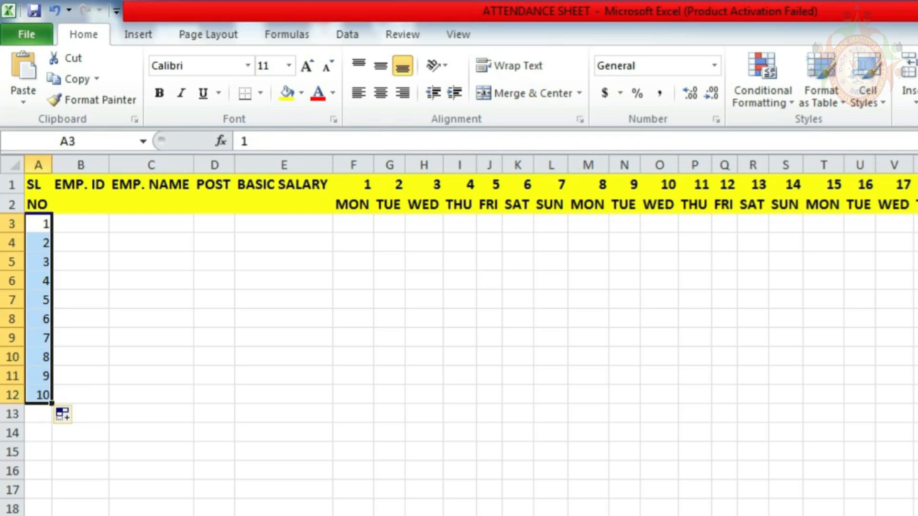
Rotate the weekday names in F2:AJ2 with Rotate Text Up, and autofit the widths of columns F to AJ
left_click_drag(354, 185, 390, 205)
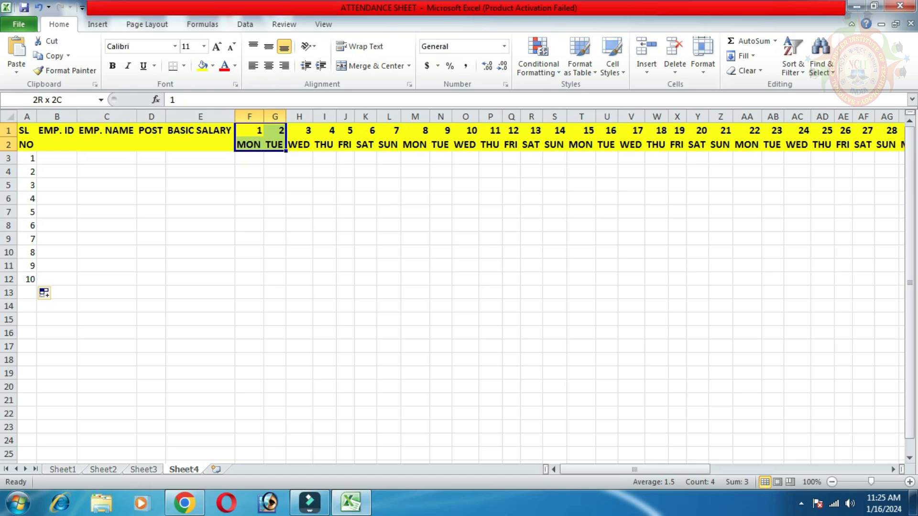
left_click_drag(275, 145, 617, 148)
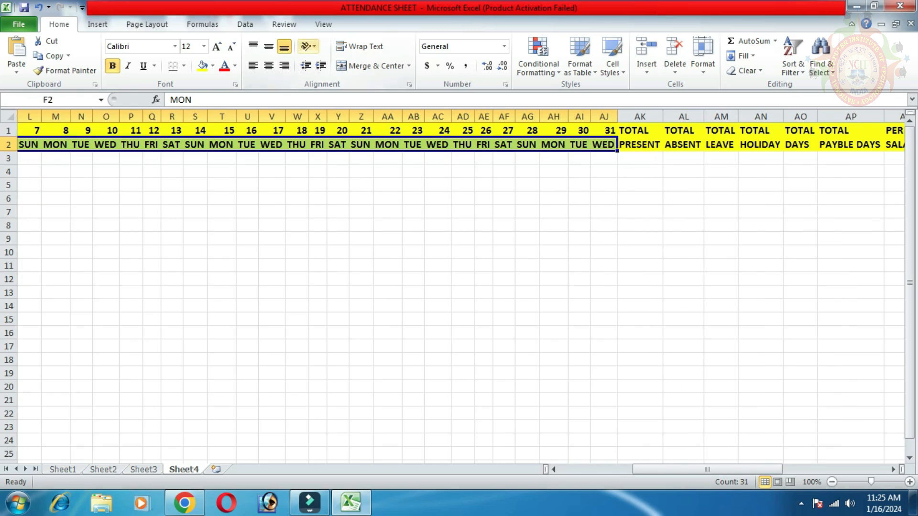
left_click(309, 47)
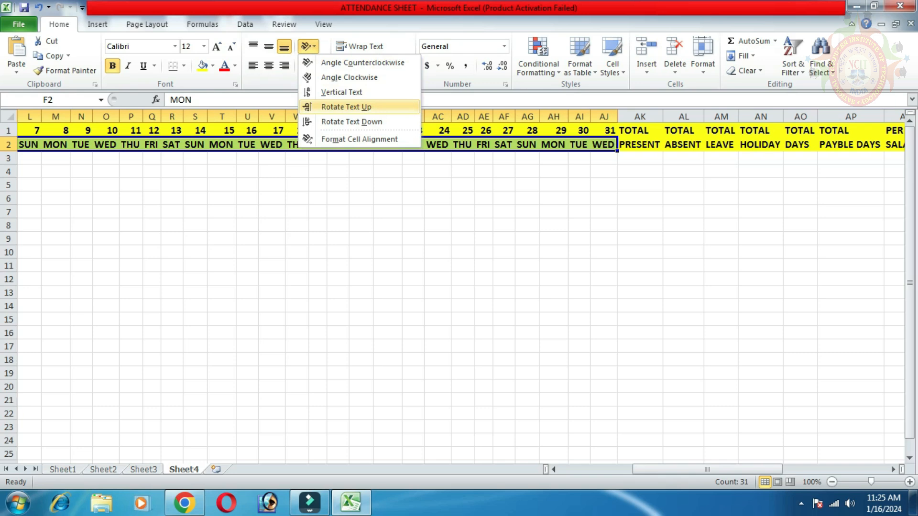
left_click(346, 107)
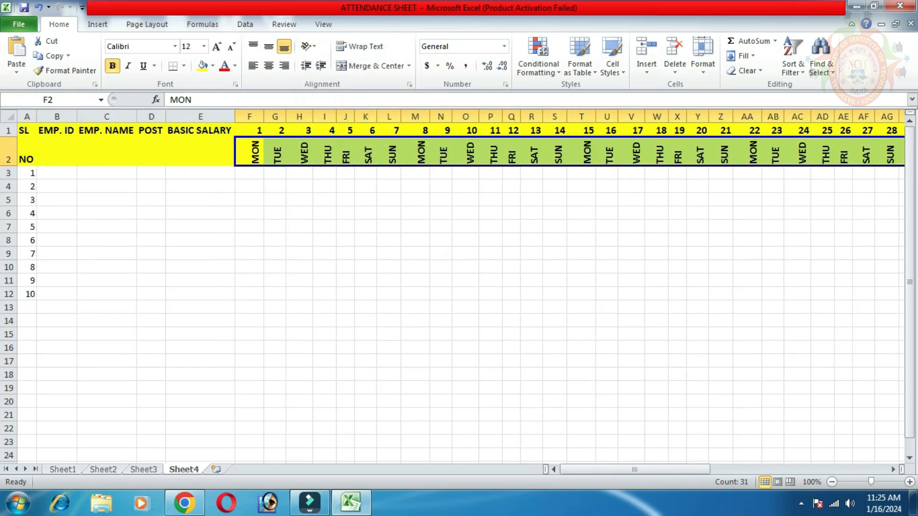
left_click(703, 55)
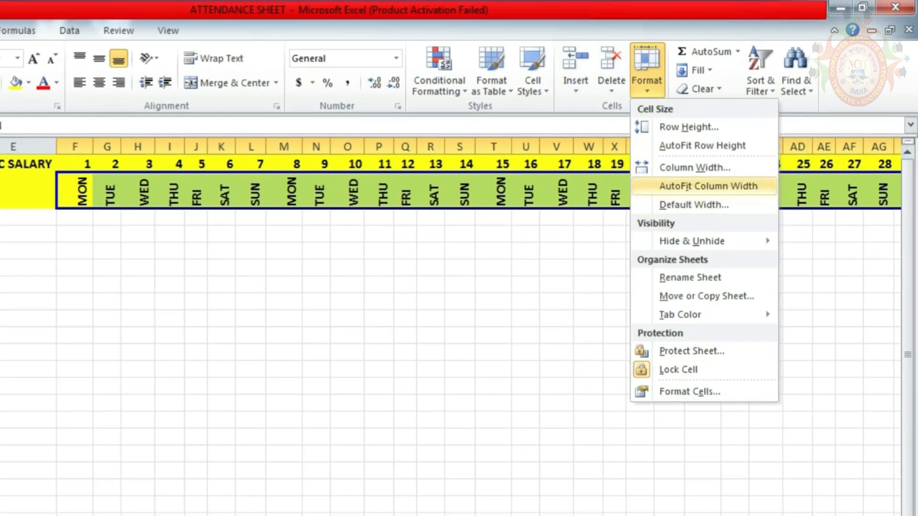
left_click(708, 186)
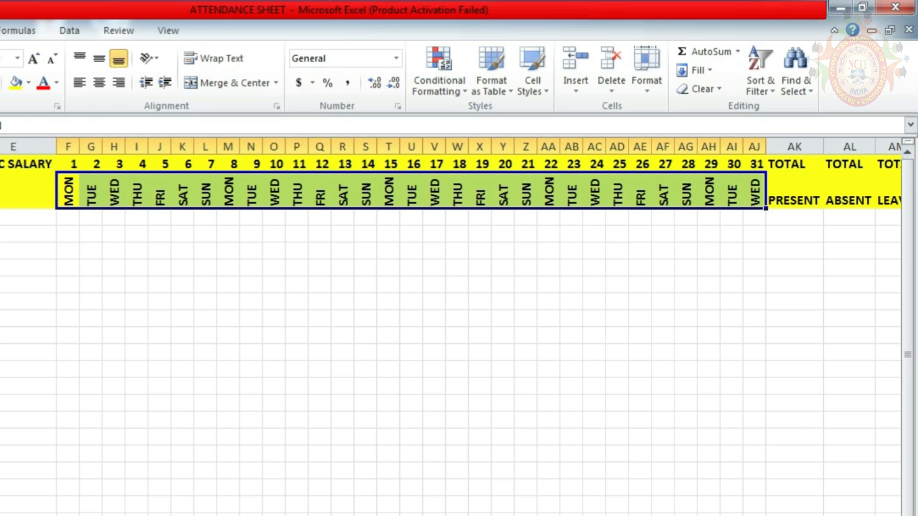
Fill the date and weekday headings in F1:AJ2 with light orange
left_click_drag(74, 164, 754, 191)
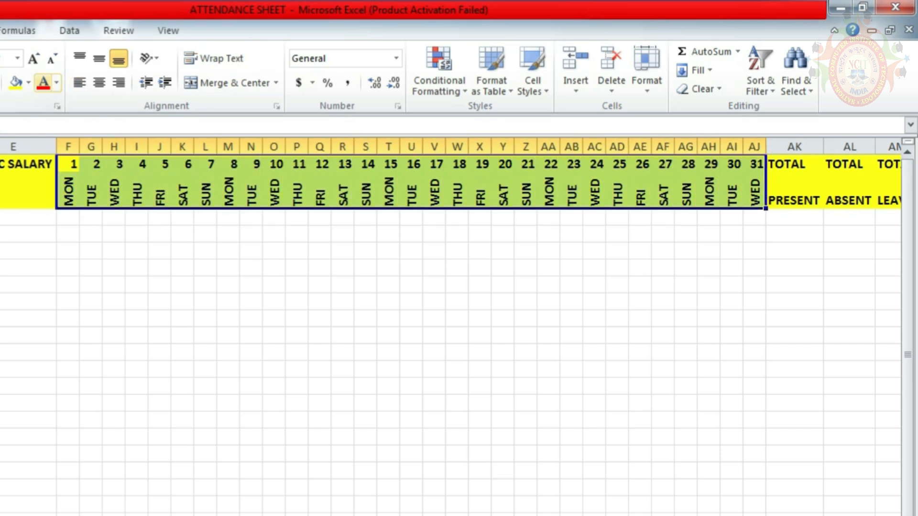
left_click(29, 83)
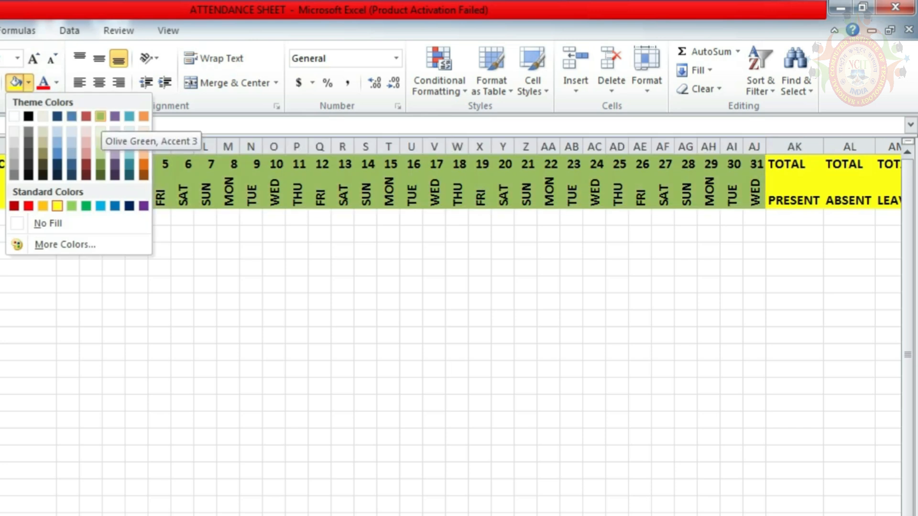
left_click(144, 131)
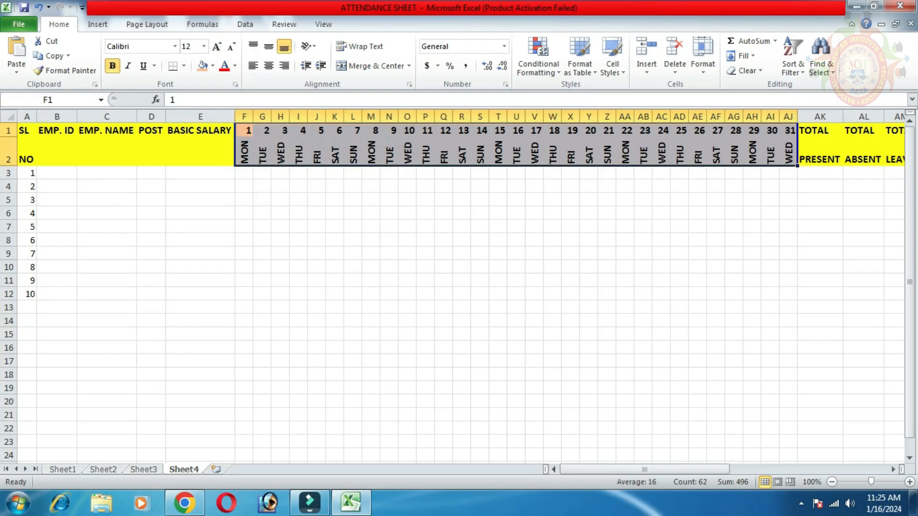
left_click(274, 251)
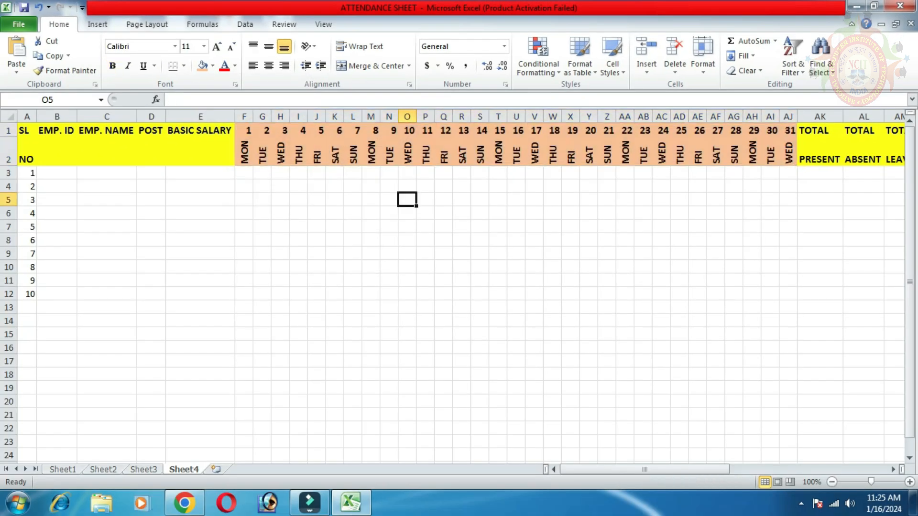
Apply all borders to the heading and employee rows in A1:AX12
left_click(27, 130)
left_click_drag(27, 131, 850, 300)
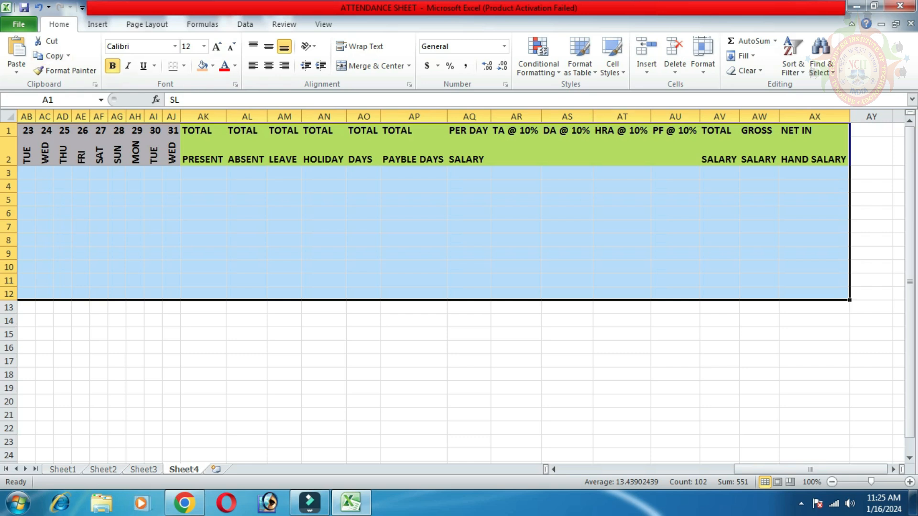
left_click(184, 66)
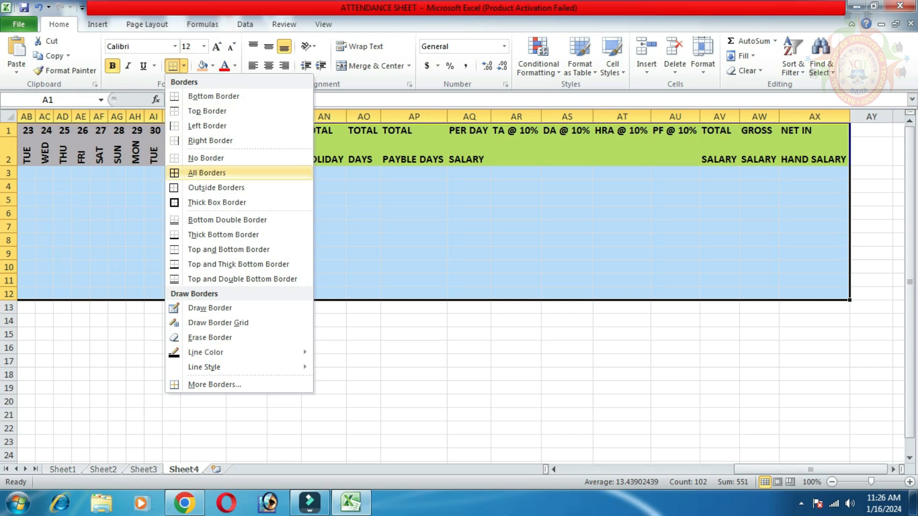
left_click(206, 173)
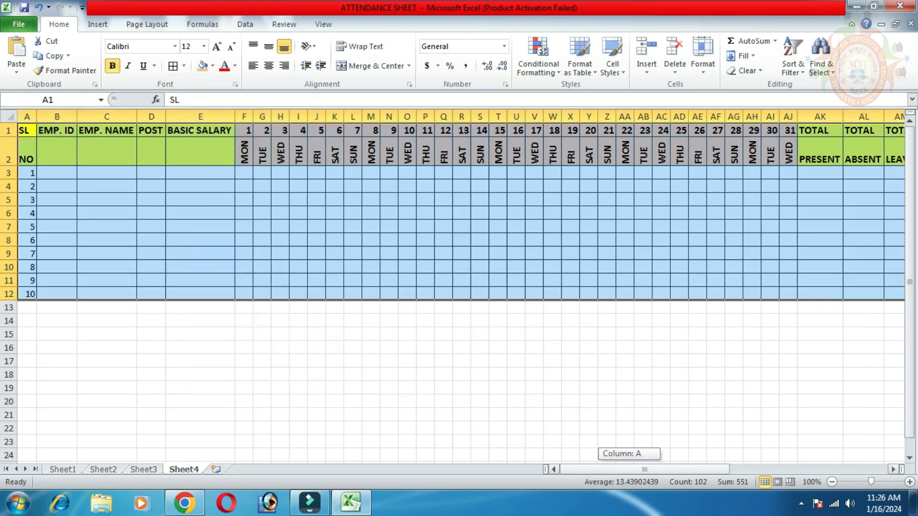
left_click(57, 173)
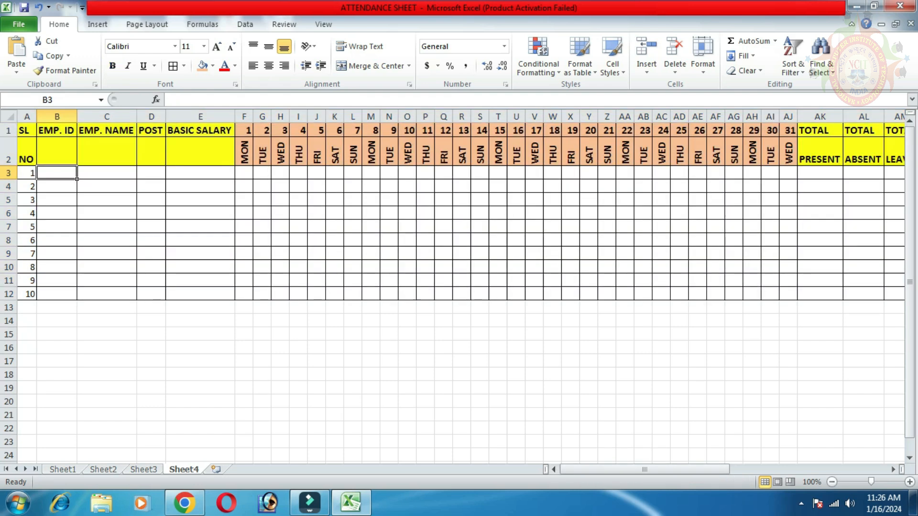
Insert two blank rows above the heading rows
left_click(9, 130)
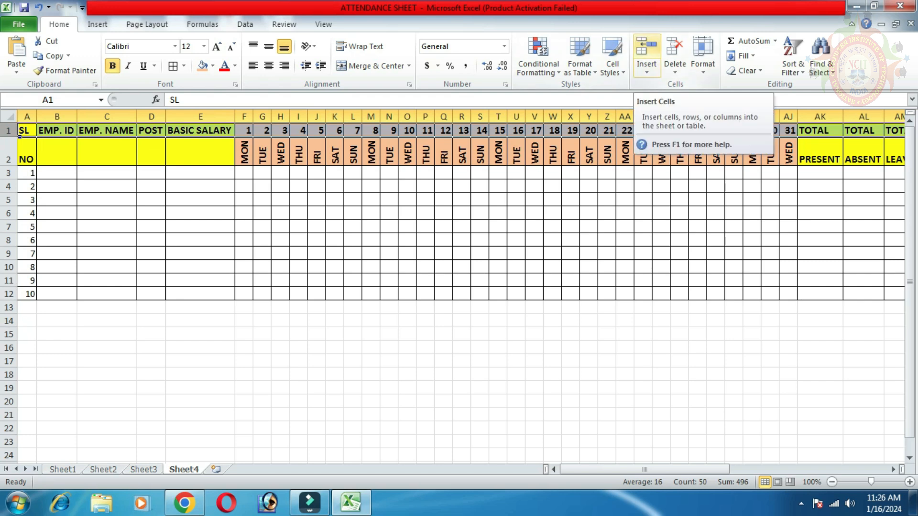
left_click(646, 48)
left_click(646, 48)
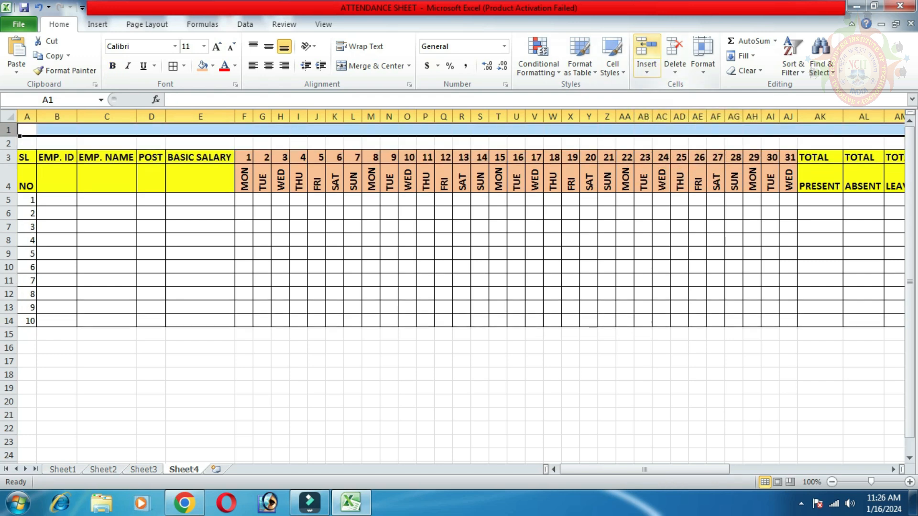
left_click(107, 130)
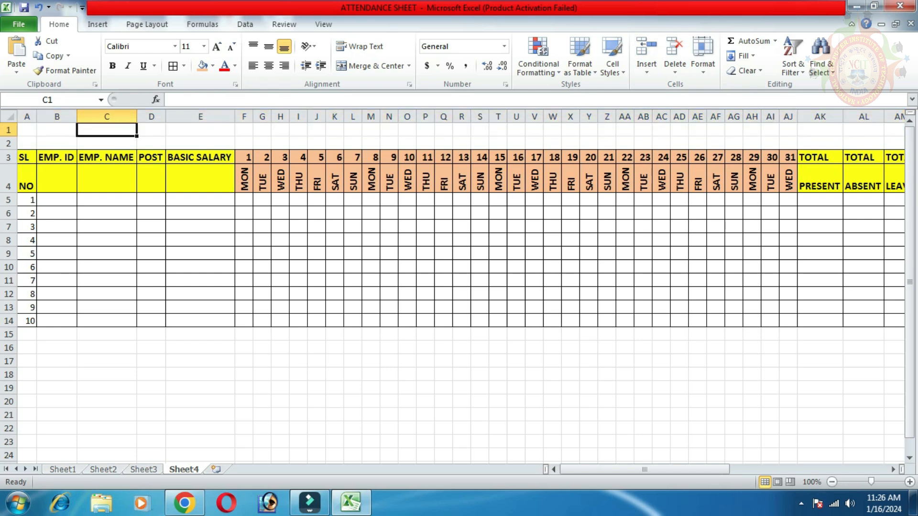
Merge and center cells A1:B2 into one block
left_click_drag(27, 130, 57, 143)
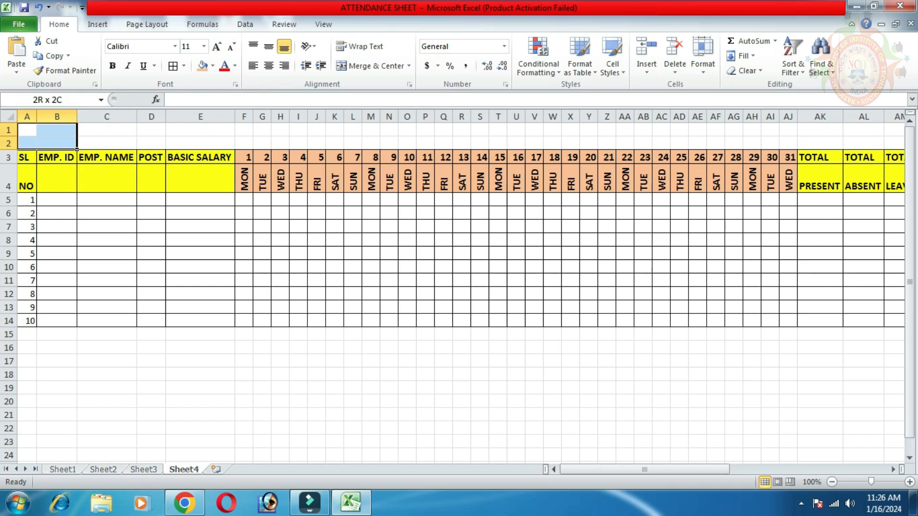
left_click_drag(27, 130, 57, 143)
left_click(370, 65)
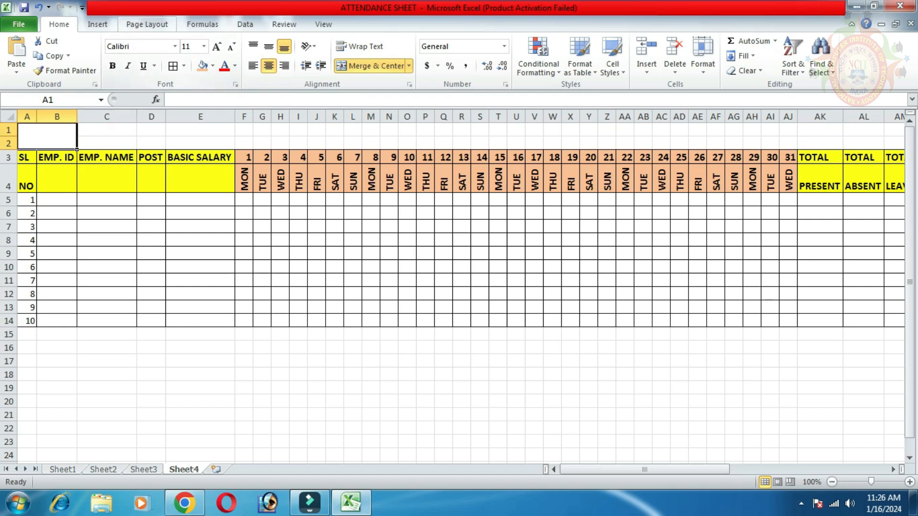
Insert the picture NC-TI LOGO IN PNG from the Pictures library at A1
left_click(97, 24)
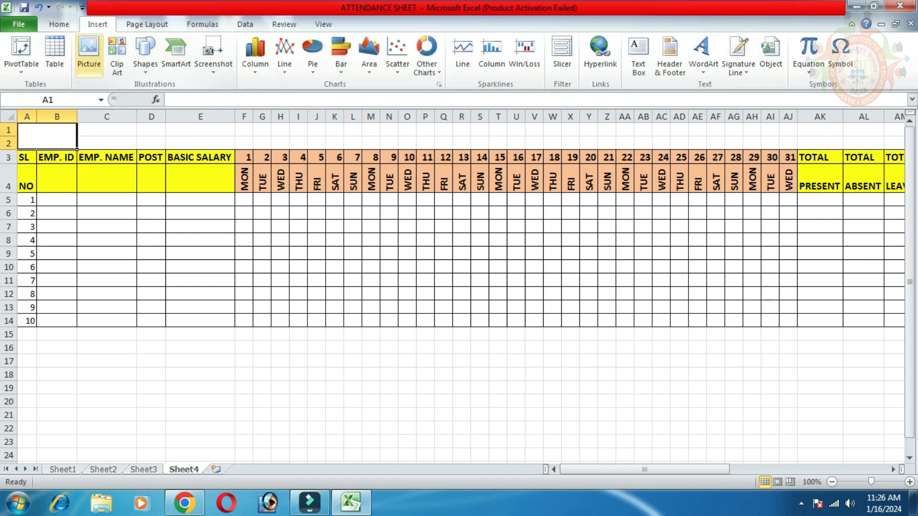
left_click(88, 50)
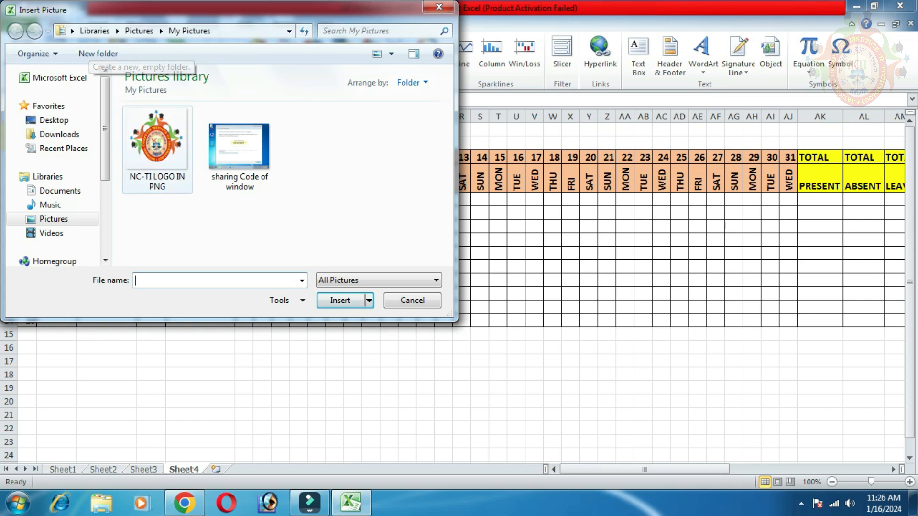
left_click(158, 143)
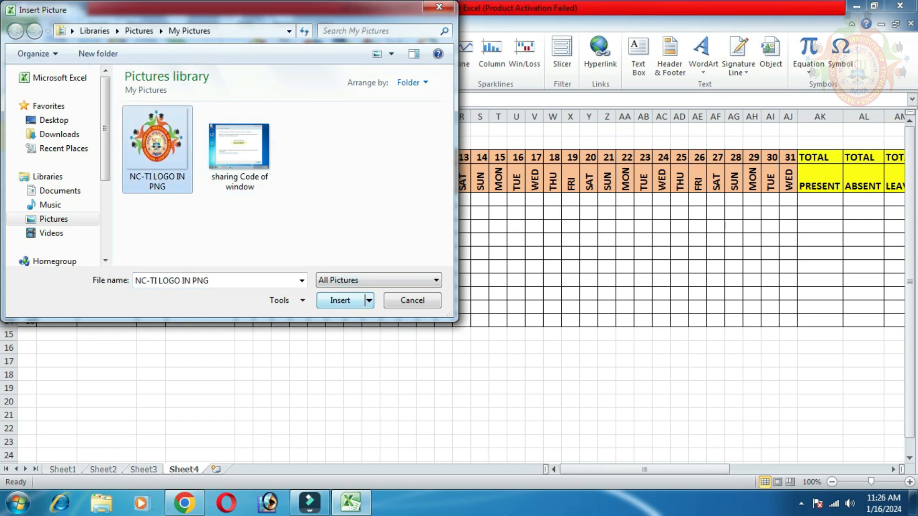
left_click(340, 300)
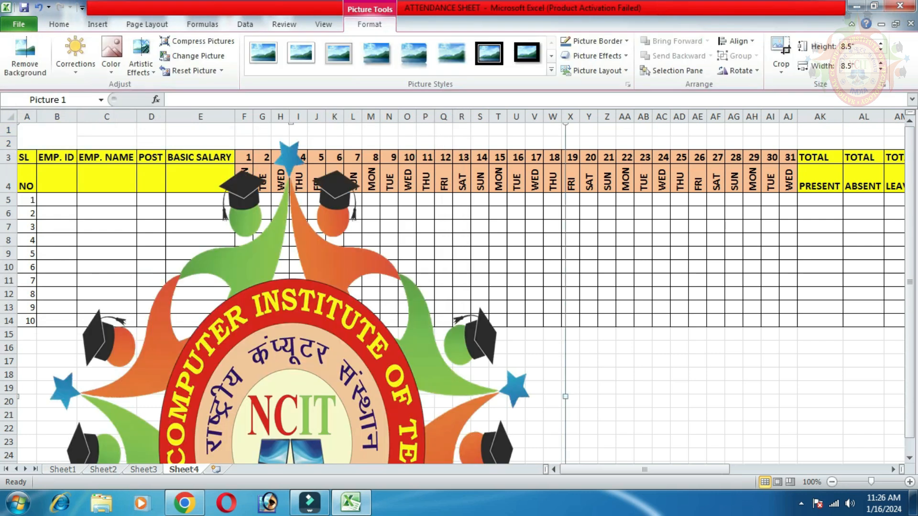
Shrink the logo proportionally to about 0.58" by 0.58" at the merged block A1:B2
scroll(458, 293, "down", 1)
scroll(458, 293, "down", 7)
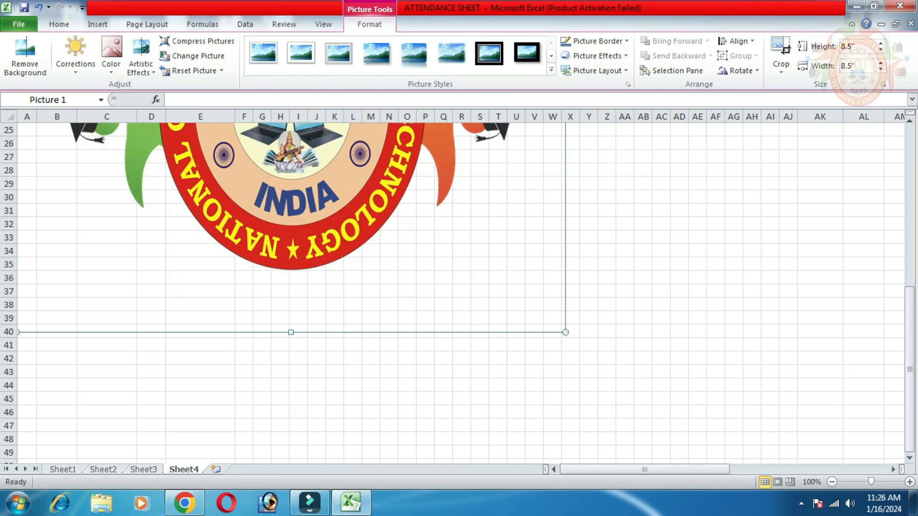
left_click_drag(565, 332, 320, 126)
scroll(320, 127, "up", 5)
left_click_drag(320, 329, 139, 148)
scroll(139, 148, "up", 2)
left_click_drag(138, 244, 55, 160)
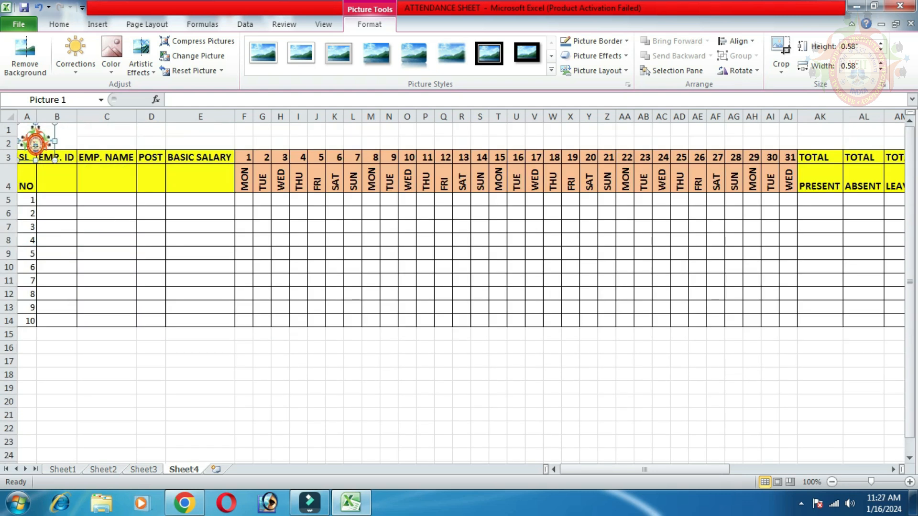
Enter the labels YEAR in C1 and MONTH in D1, with 2024 in C2 and JAN in D2
left_click(106, 130)
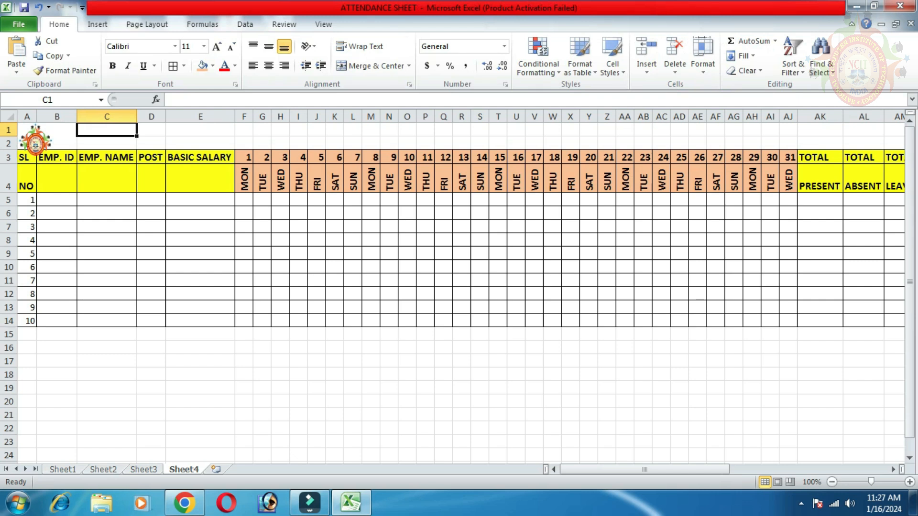
type("YEAR")
key("Tab")
type("MONTH")
key("Return")
type("JAN")
key("Left")
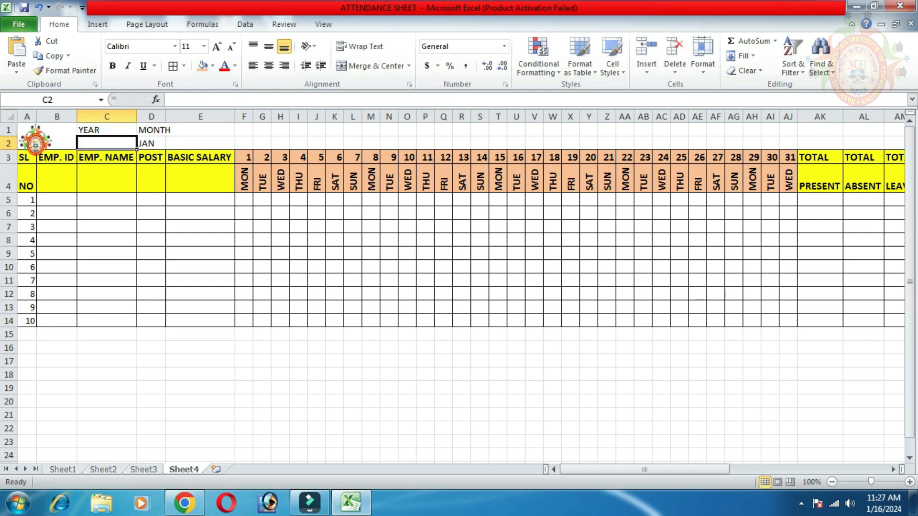
type("2024")
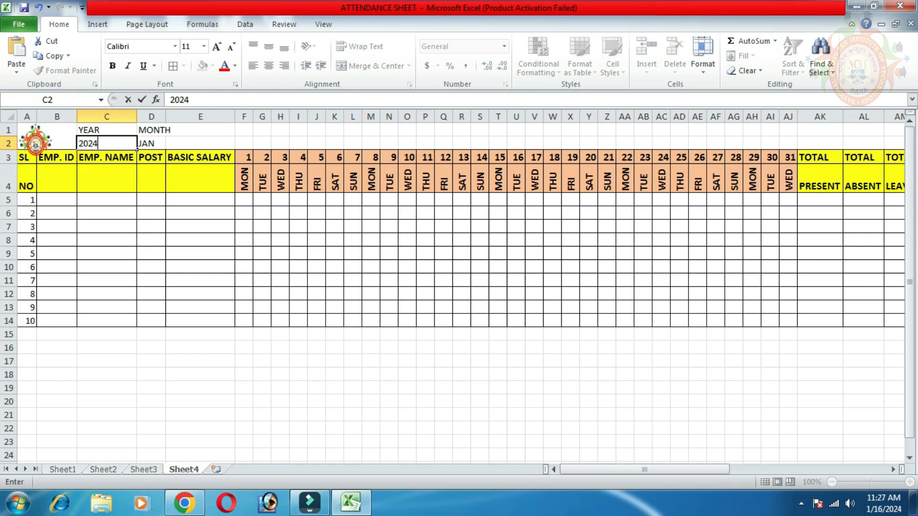
Merge and center F1:AX1 and enter the title ATTENDENCE SHEET OF
left_click(168, 130)
left_click_drag(169, 129, 850, 136)
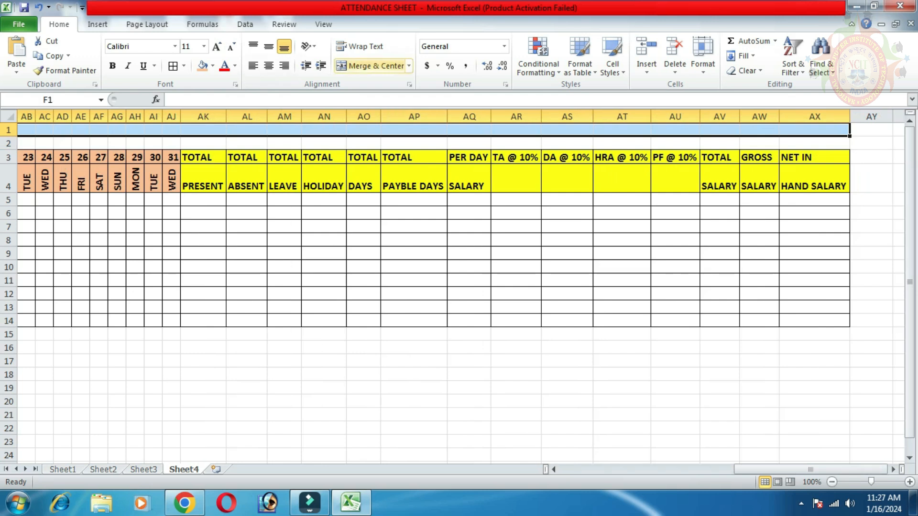
left_click(371, 65)
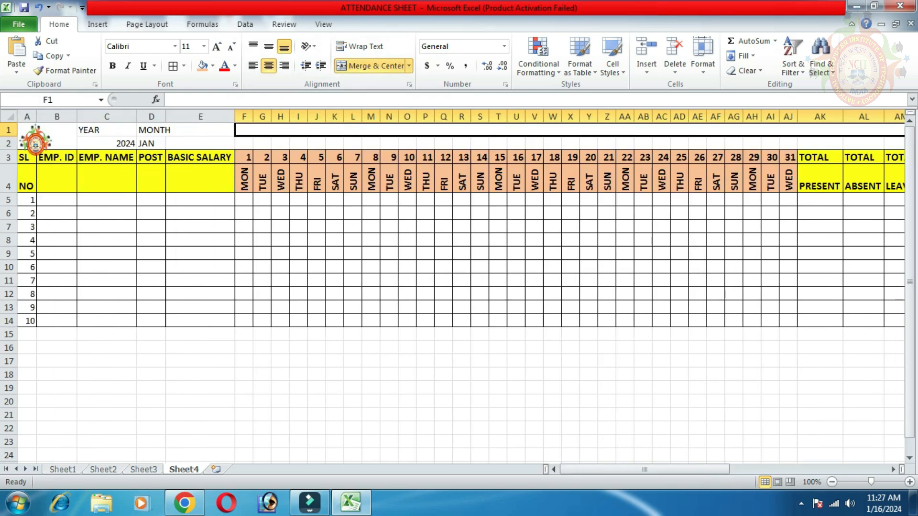
type("ATTENDENCE SHEET OF")
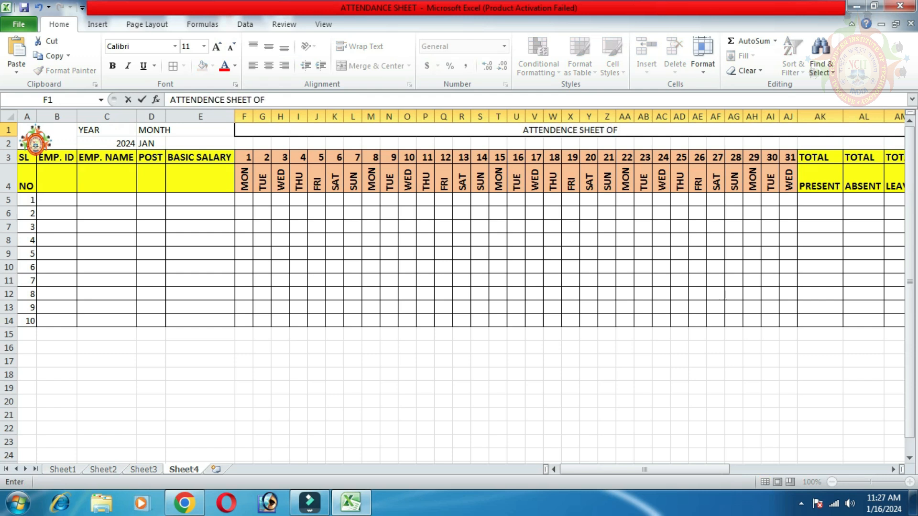
key("Return")
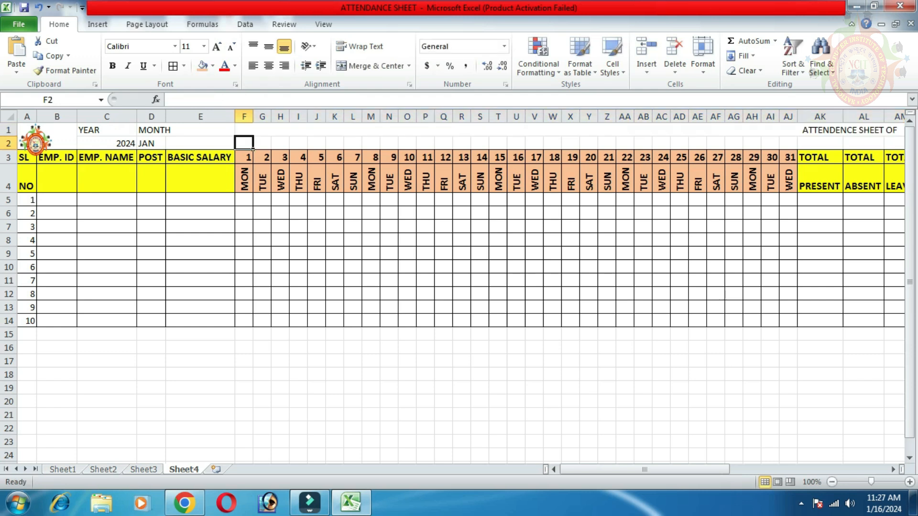
Merge and center F2:AX2 and enter NATIONAL COMPUTER INSTITUTE OF TECHNOLOGY
left_click_drag(246, 143, 847, 148)
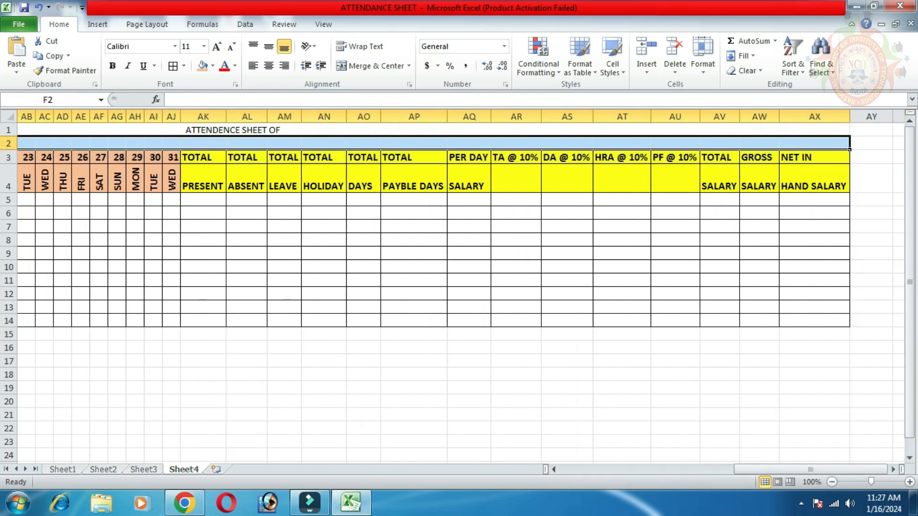
left_click(397, 65)
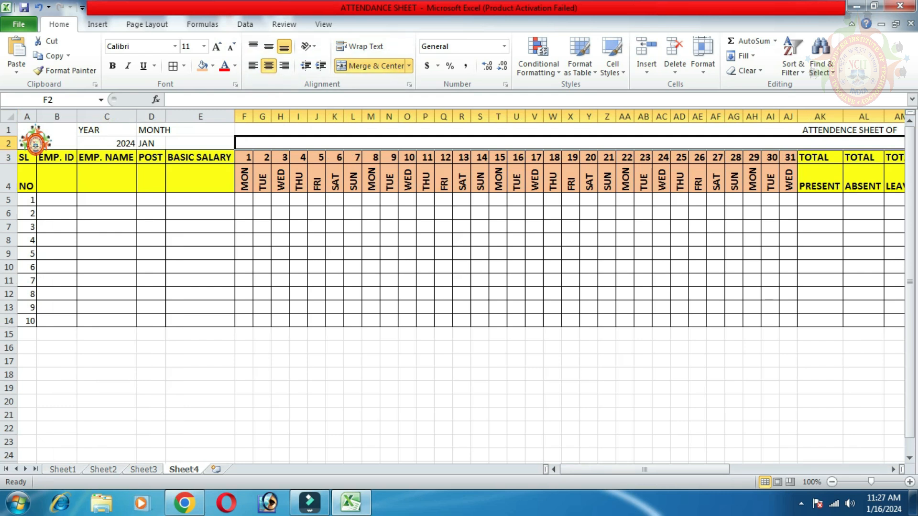
type("NA")
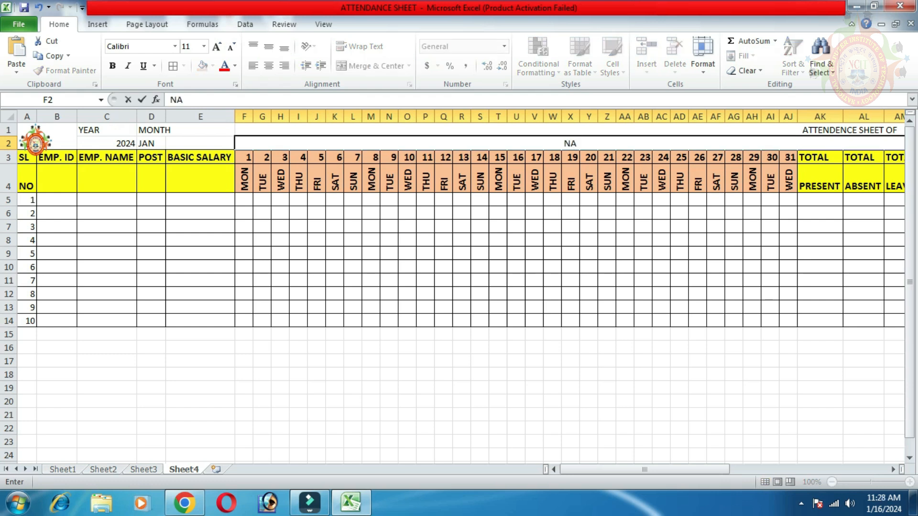
type("TIONAL COMPUTER INSTITUTE OF TE")
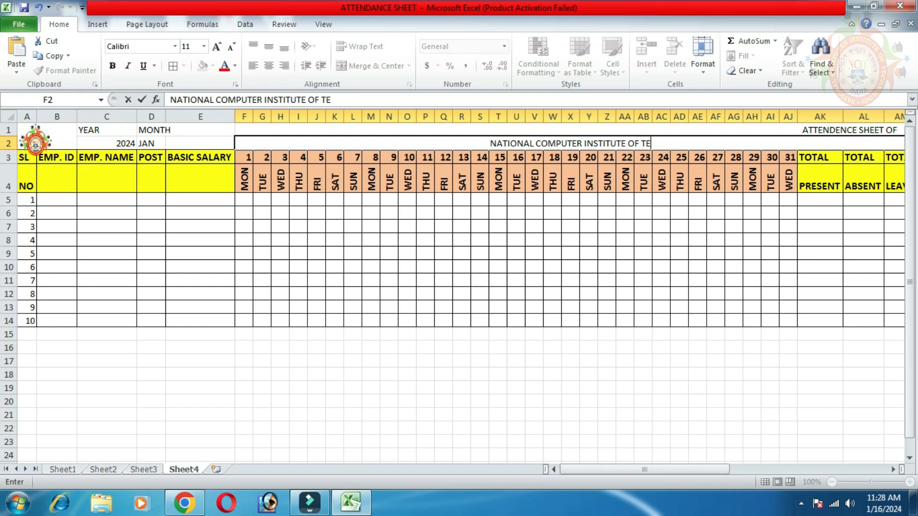
key("Return")
Enlarge the ATTENDENCE SHEET OF title in F1 to font size 16
key("Up")
key("Up")
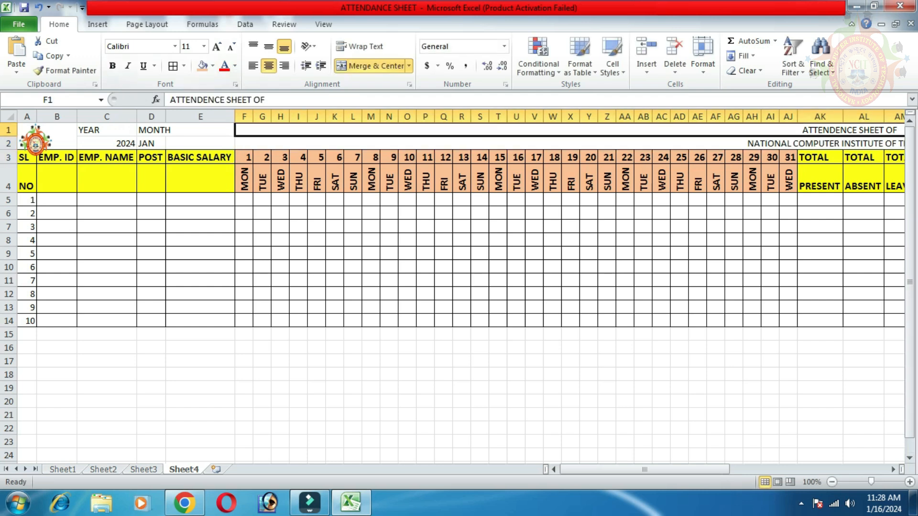
left_click(216, 46)
left_click(217, 47)
left_click(217, 46)
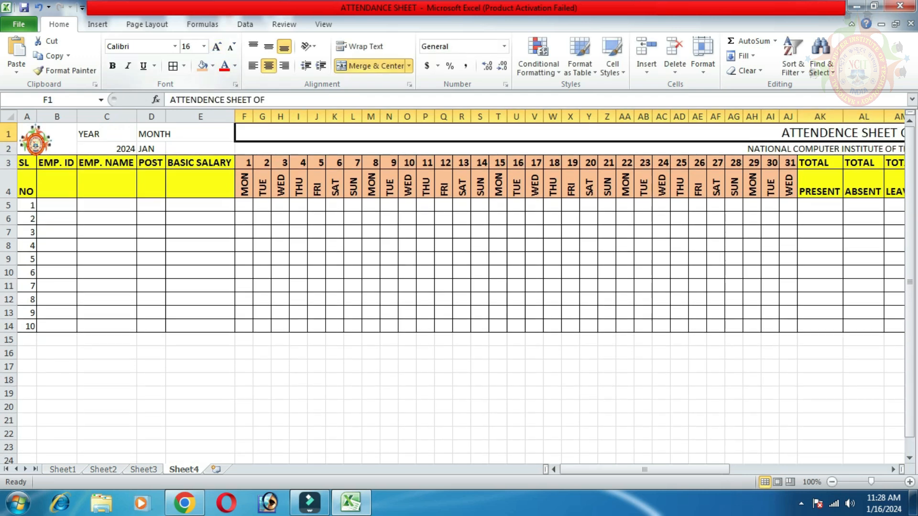
Format the institute name in F2 with font size 24 and the Aharoni font
key("Down")
left_click(216, 47)
left_click(216, 47)
left_click(216, 47)
left_click(217, 46)
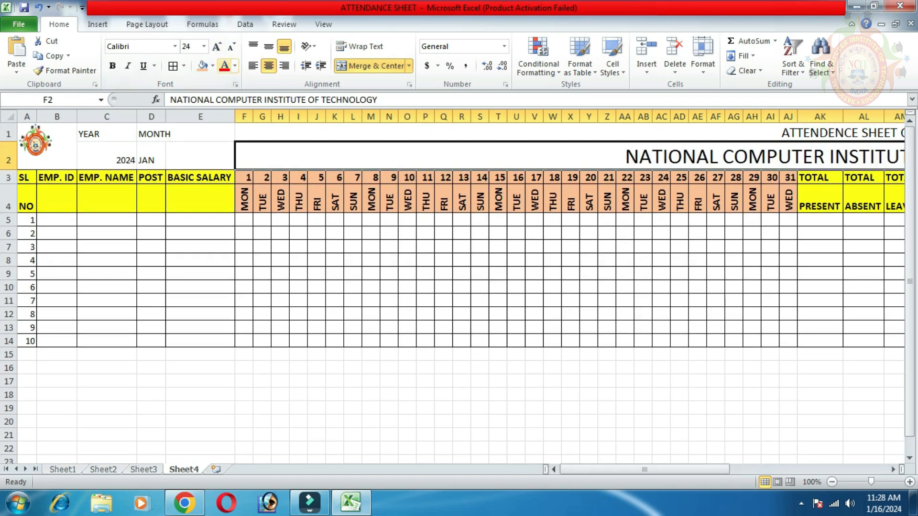
left_click(175, 46)
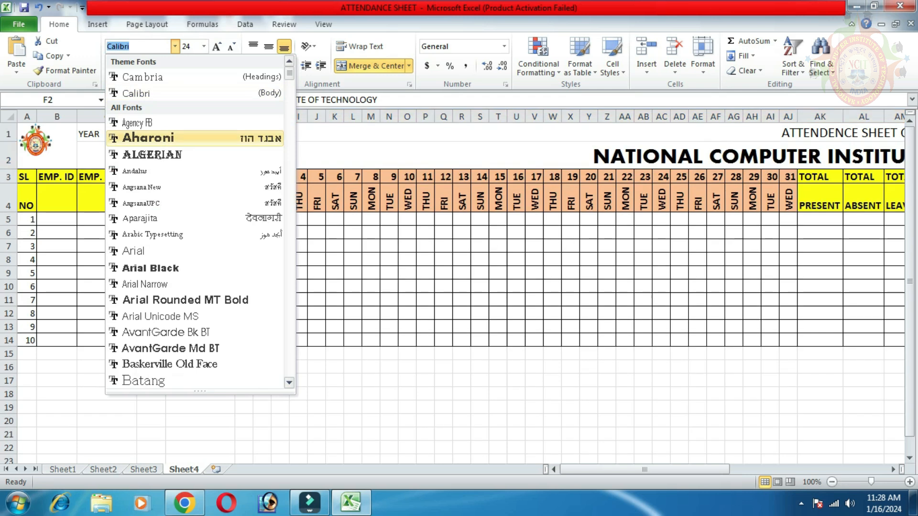
left_click(144, 137)
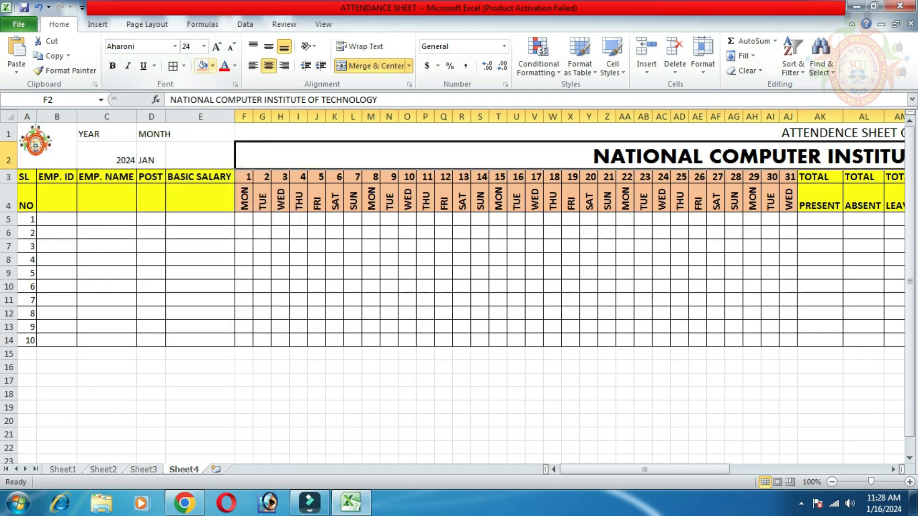
Fill the institute name row F2 with yellow and the title row F1 with light orange
left_click(212, 66)
left_click(235, 163)
left_click(335, 133)
left_click(213, 66)
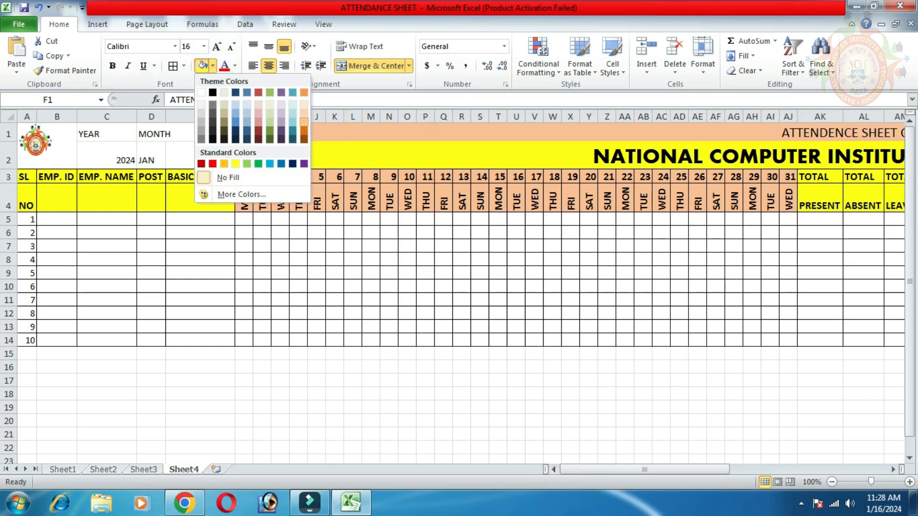
left_click(304, 122)
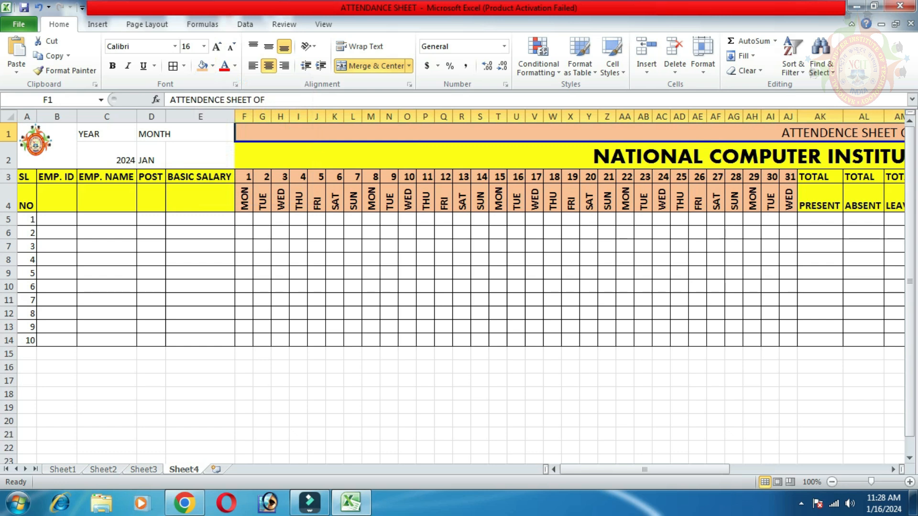
Make the ATTENDENCE SHEET OF title in F1 bold
left_click(478, 156)
left_click_drag(662, 470, 728, 470)
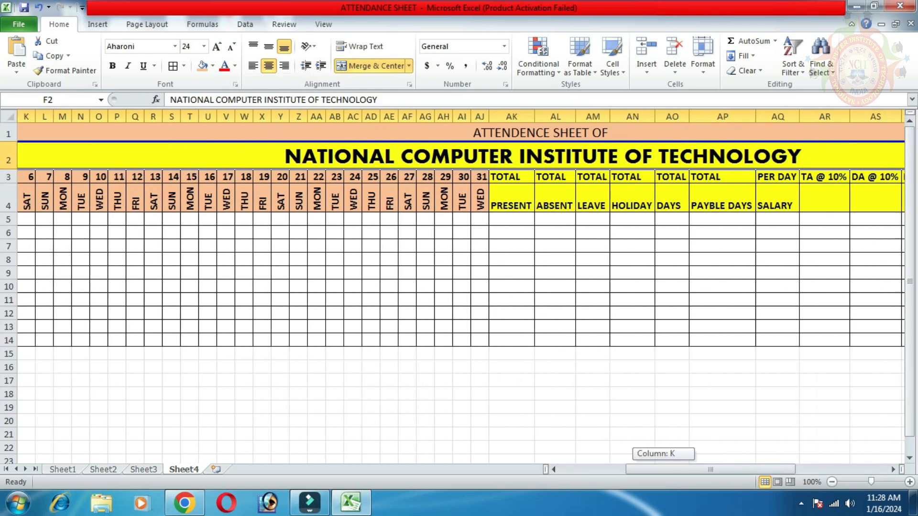
left_click(541, 133)
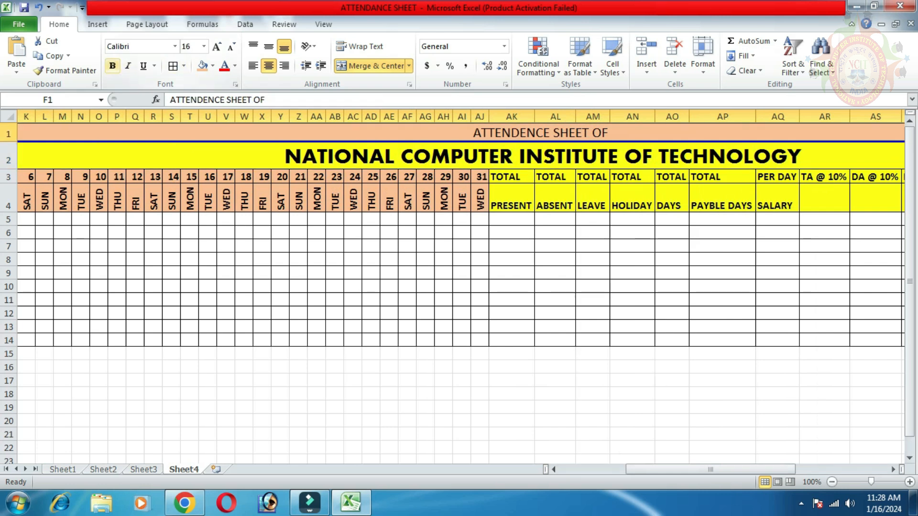
left_click(112, 66)
left_click(697, 260)
mouse_move(665, 469)
left_mouse_down()
mouse_move(803, 470)
mouse_move(665, 470)
left_mouse_up()
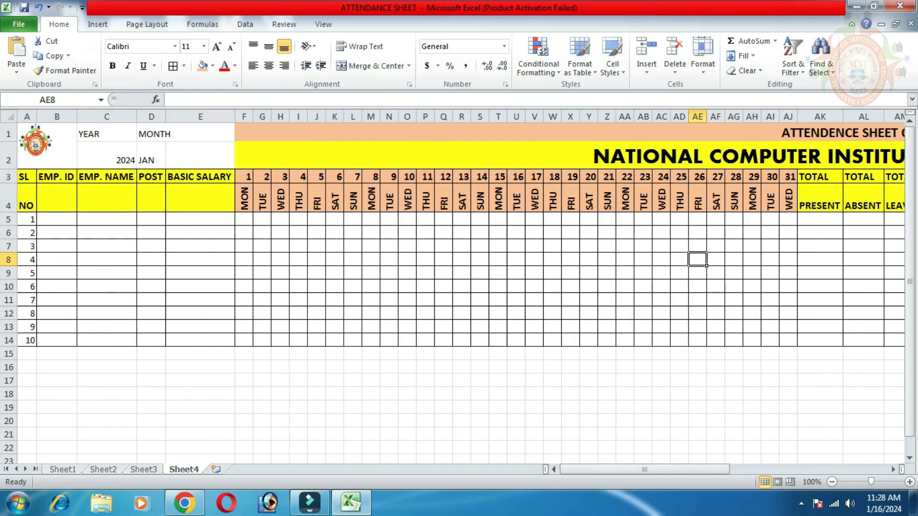
Bold and center the year and month cells C1:D2, and autofit the width of column D
left_click(106, 134)
left_click_drag(107, 134, 165, 168)
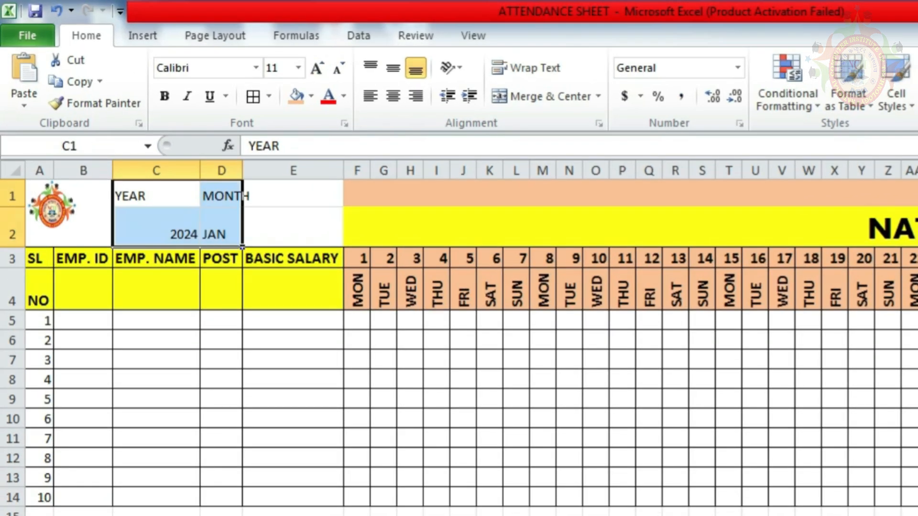
left_click(165, 96)
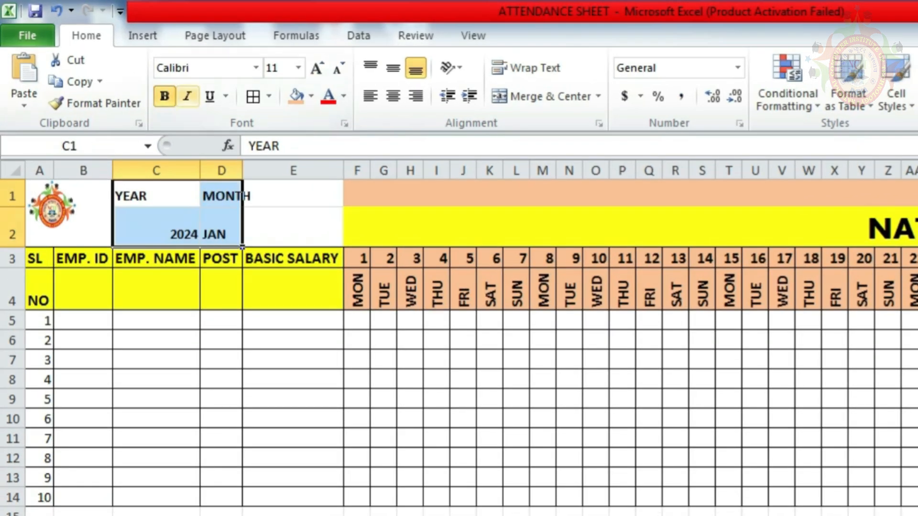
left_click(394, 97)
double_click(243, 171)
Fill the year and month block C1:E2 with light purple
left_click_drag(156, 196, 306, 234)
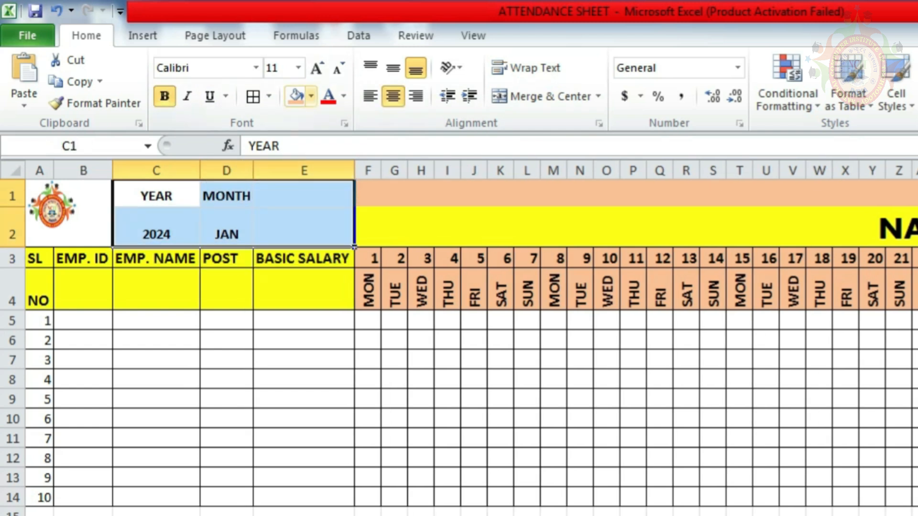
left_click(311, 96)
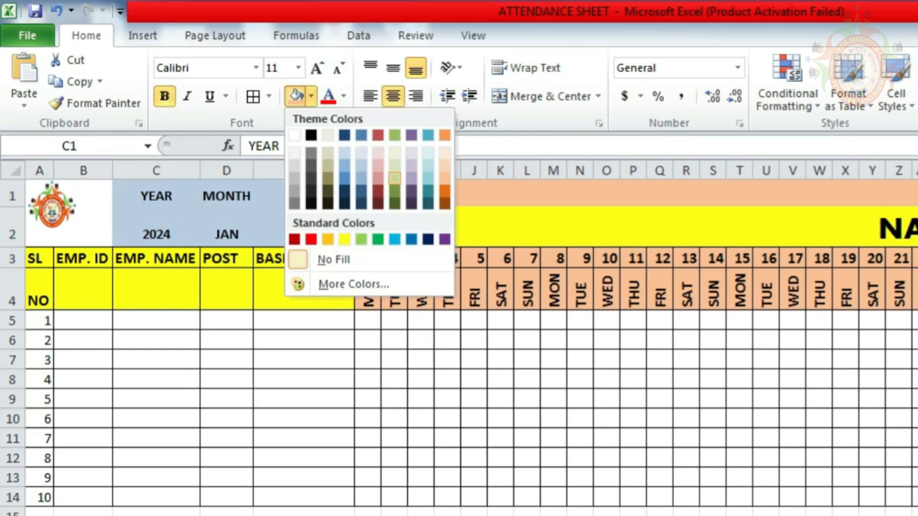
left_click(412, 178)
Enlarge and widen the logo so it fills the space over cells A1:B2
left_click(52, 207)
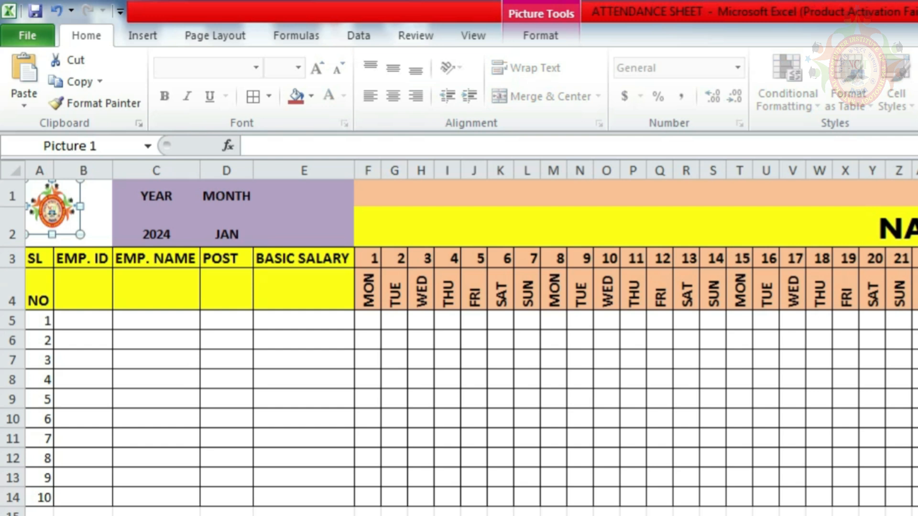
left_click_drag(81, 234, 97, 251)
left_click_drag(97, 215, 112, 215)
left_click(227, 359)
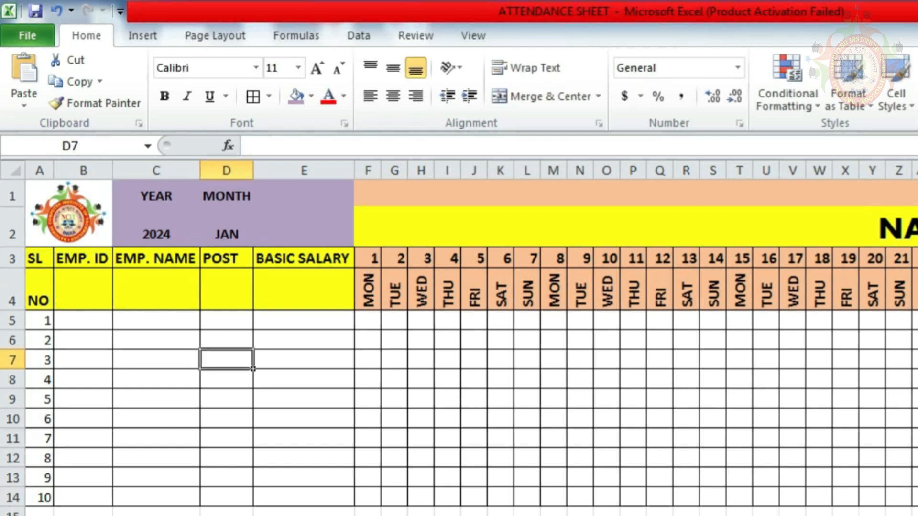
Enter the first NCIT-prefixed employee ID in B5 and fill the series down to B14
left_click(83, 320)
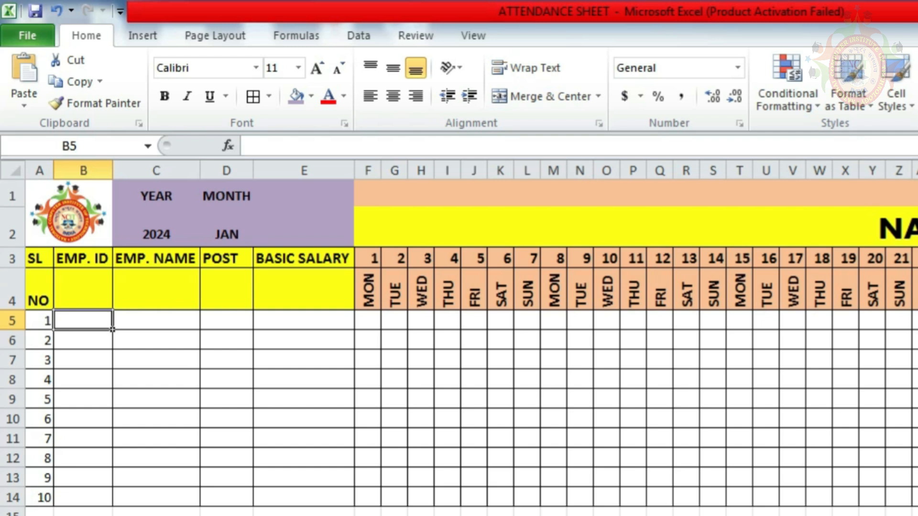
type("NCIT")
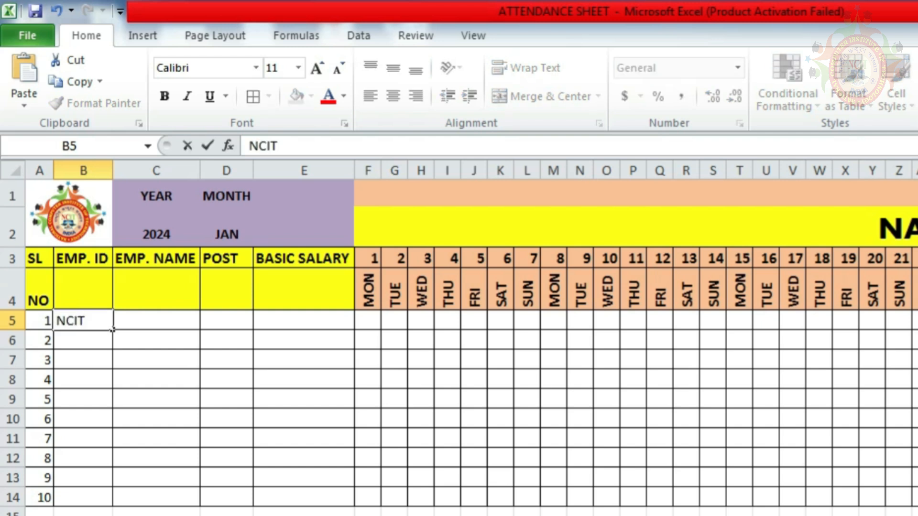
type("-01")
key("Return")
key("Up")
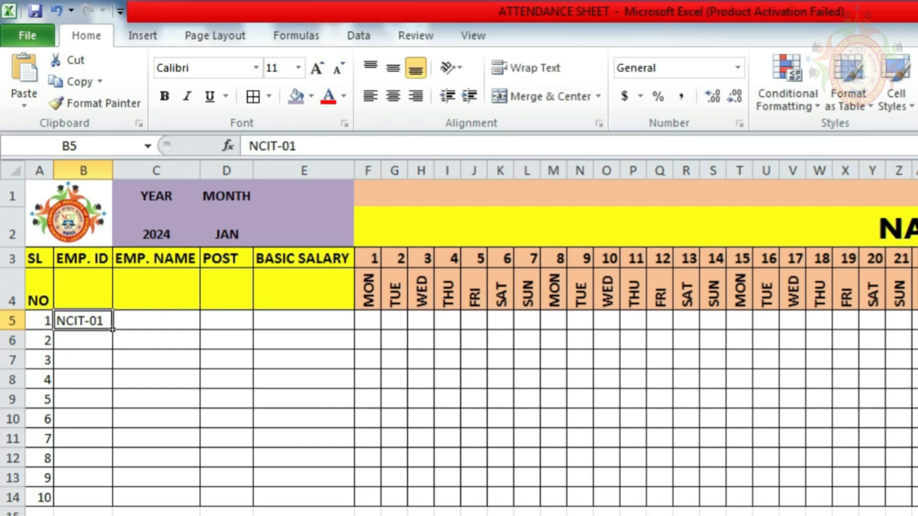
left_click_drag(112, 330, 112, 506)
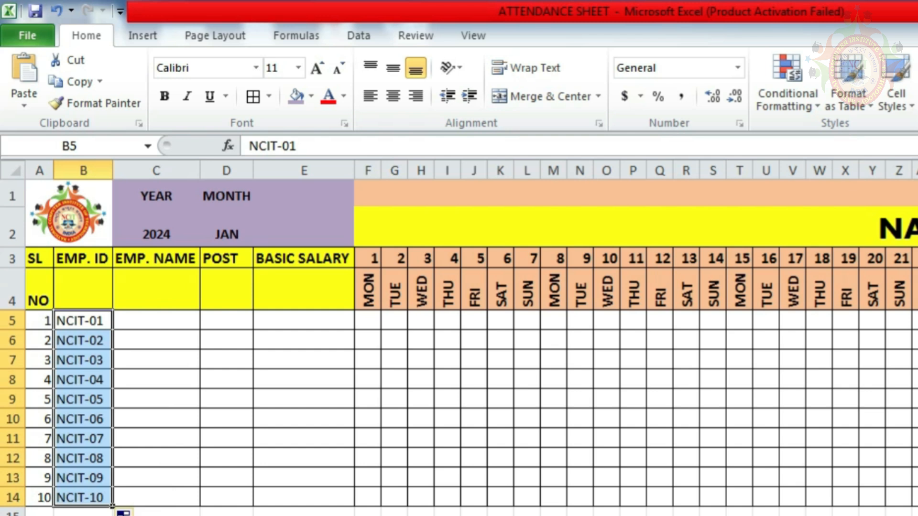
Enter the first five employees' names in C5:C9 under EMP. NAME
key("Right")
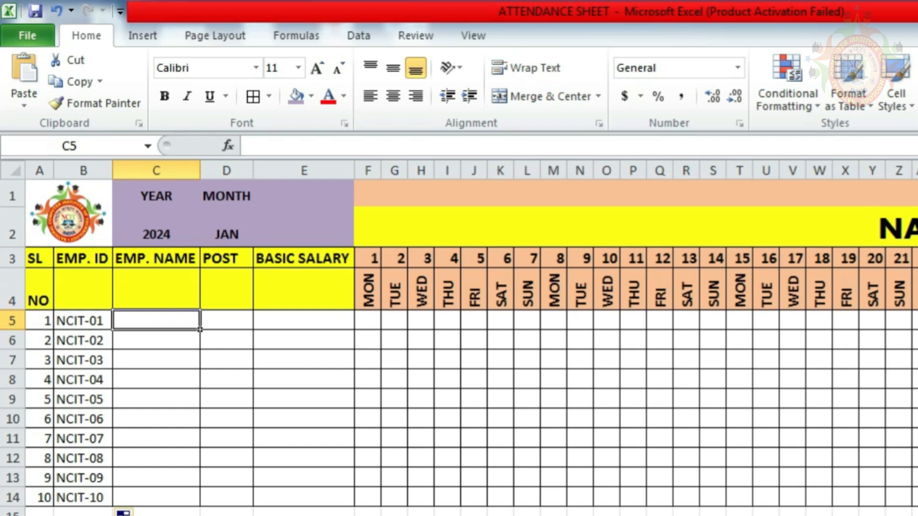
type("MUKUL")
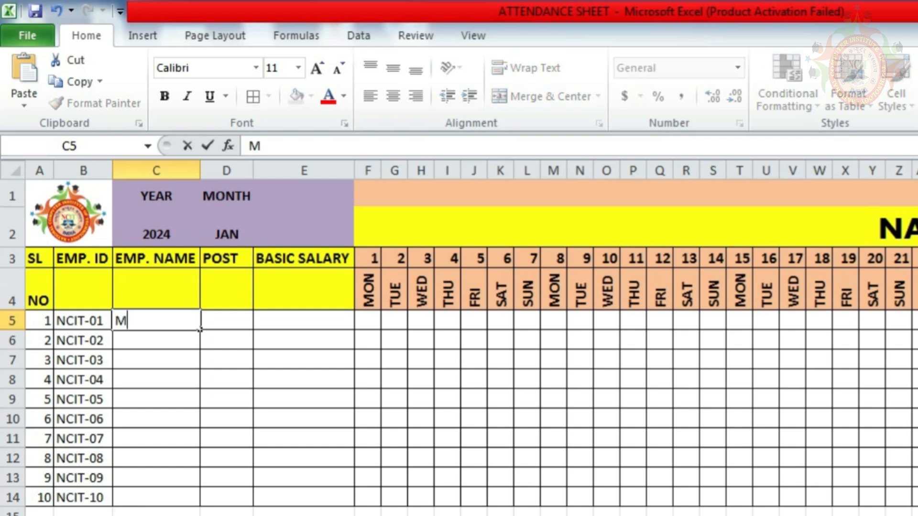
key("Return")
type("MAHESH")
key("Return")
type("MANU")
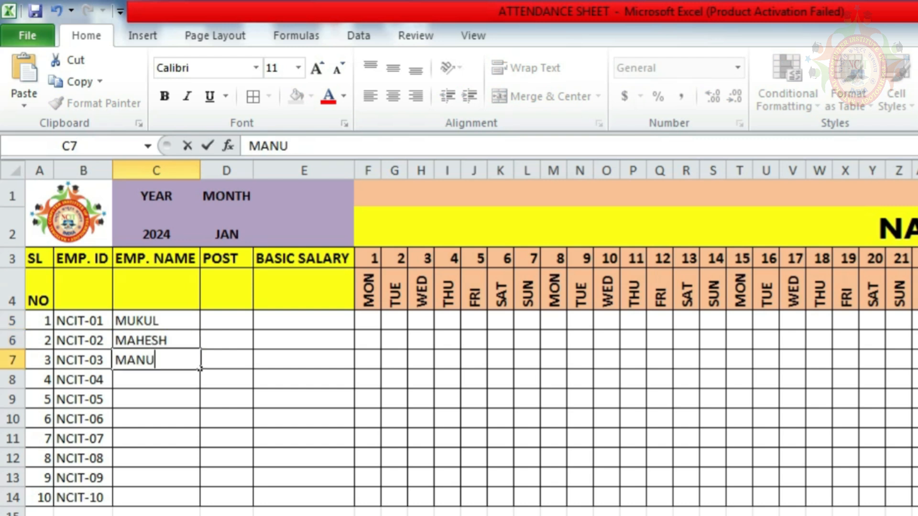
key("Return")
type("MUKESH")
key("Return")
type("MALTI")
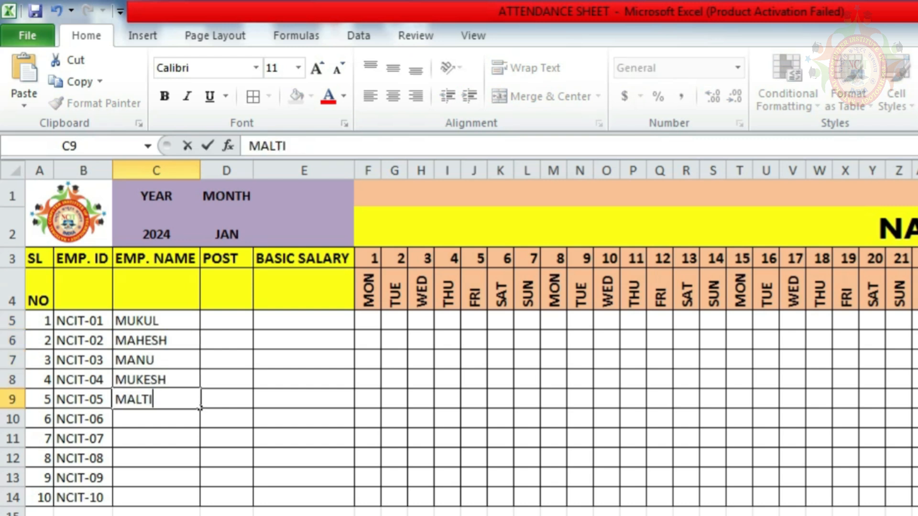
key("Return")
Enter the remaining five employees' names in C10:C14
type("MAMTA")
key("Return")
type("MANISH")
key("Return")
type("MONIKA")
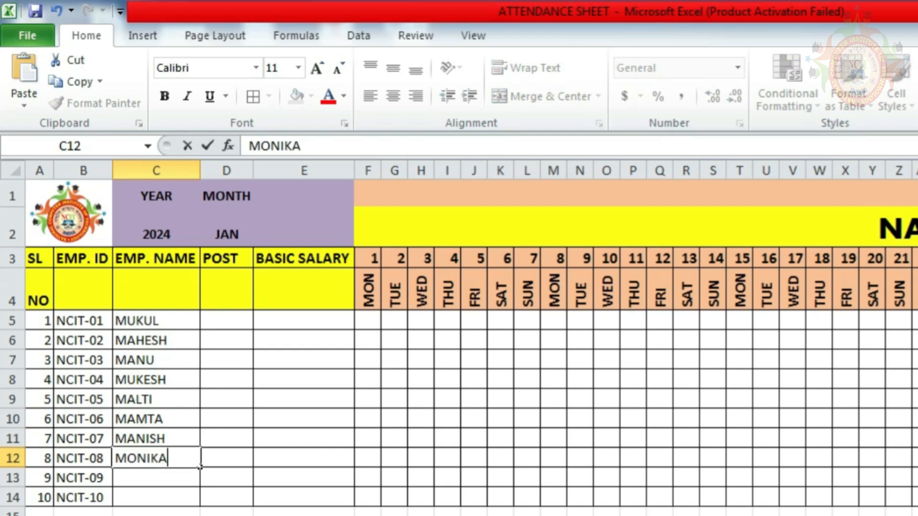
key("Return")
type("MANISHA")
key("Return")
type("MONU")
key("Tab")
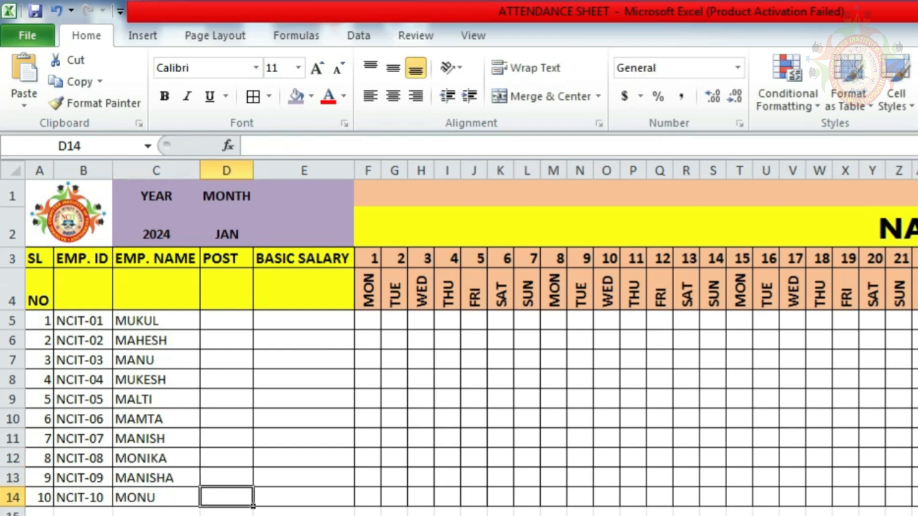
Enter the posts HR, CA, CO, DDO and BPO in D5:D9
left_click(227, 320)
type("H")
key("BackSpace")
type("HR")
key("Return")
type("CA")
key("Return")
type("CO")
key("Return")
type("DDO")
key("Return")
type("BPO")
key("Return")
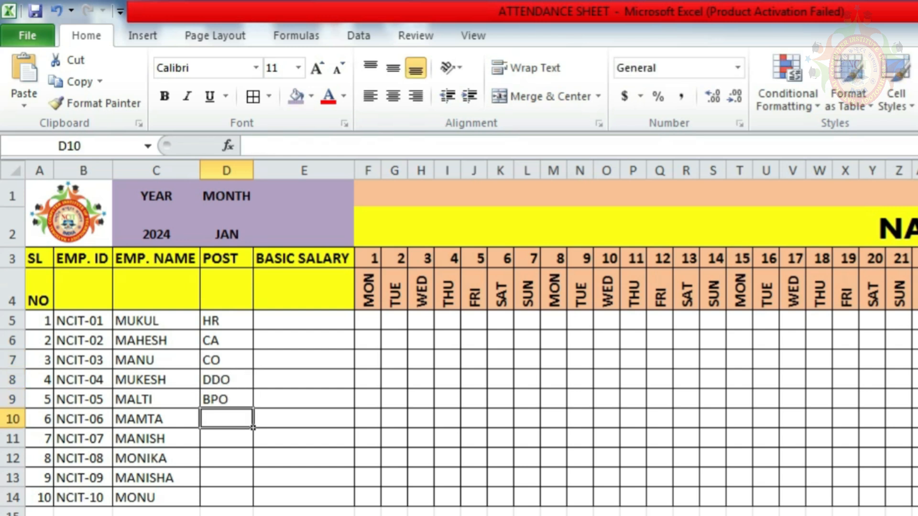
Enter the posts BPO, TEACHER, TEACHER, PA and OA in D10:D14
type("BPO")
key("Return")
type("TEACHER")
key("Return")
type("TE")
key("Return")
type("PA")
key("Return")
type("OA")
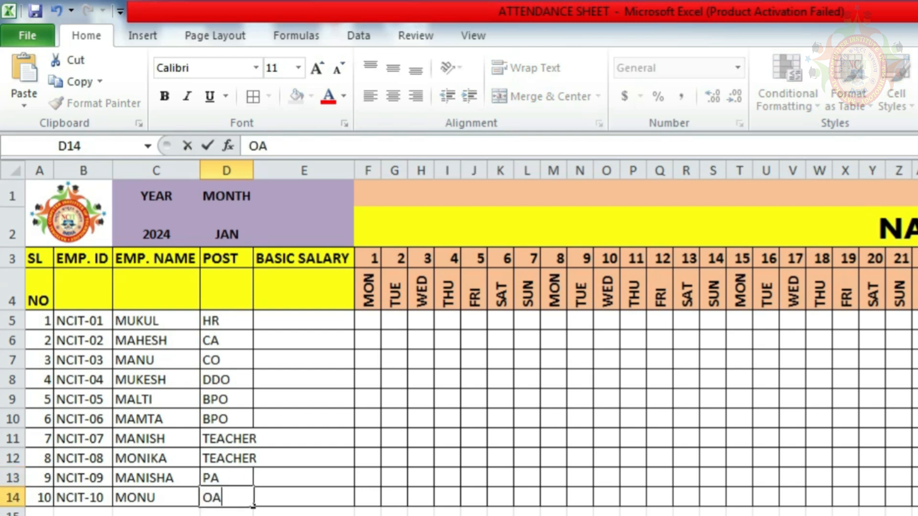
key("Tab")
Enter the basic salaries 30000, 30000, 25000, 25000 and 20000 in E5:E9
key("Up")
key("Up")
key("Up")
key("Up")
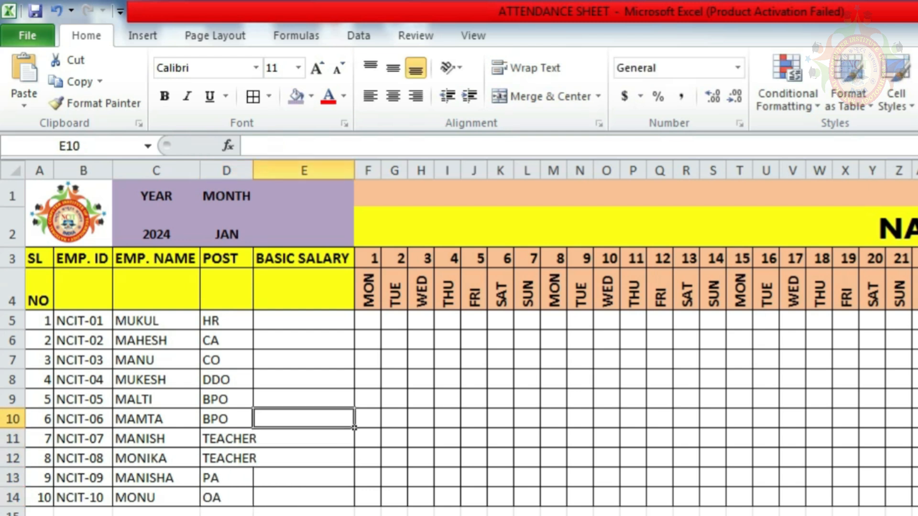
key("Up")
key("Up")
key("Up")
key("Up")
key("Up")
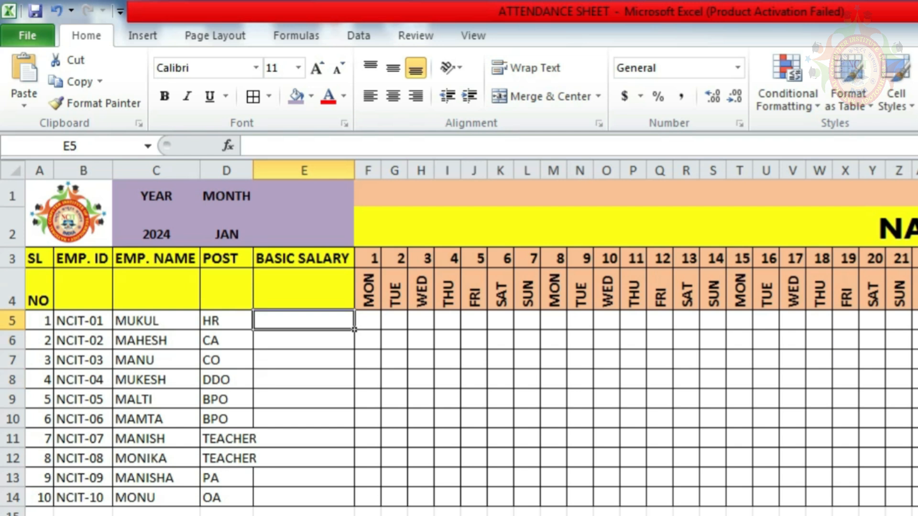
type("30000")
key("Return")
type("30000")
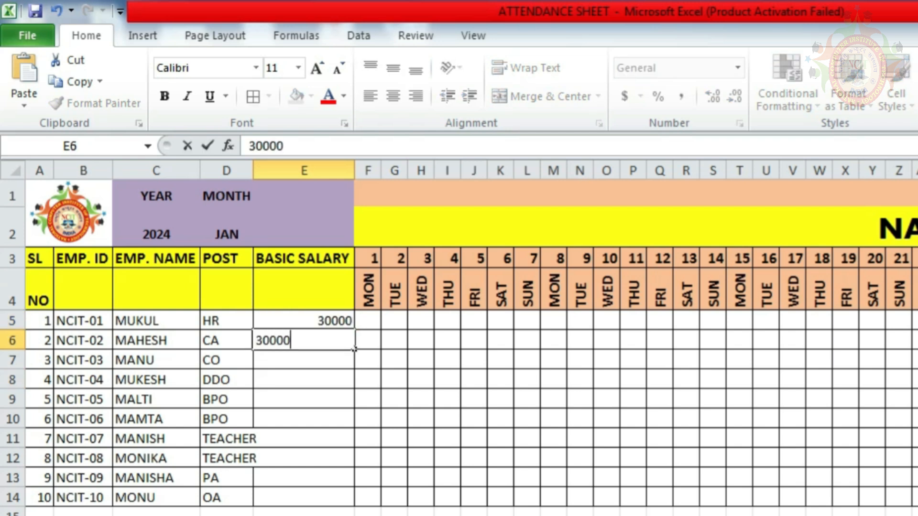
key("Return")
type("25000")
key("Return")
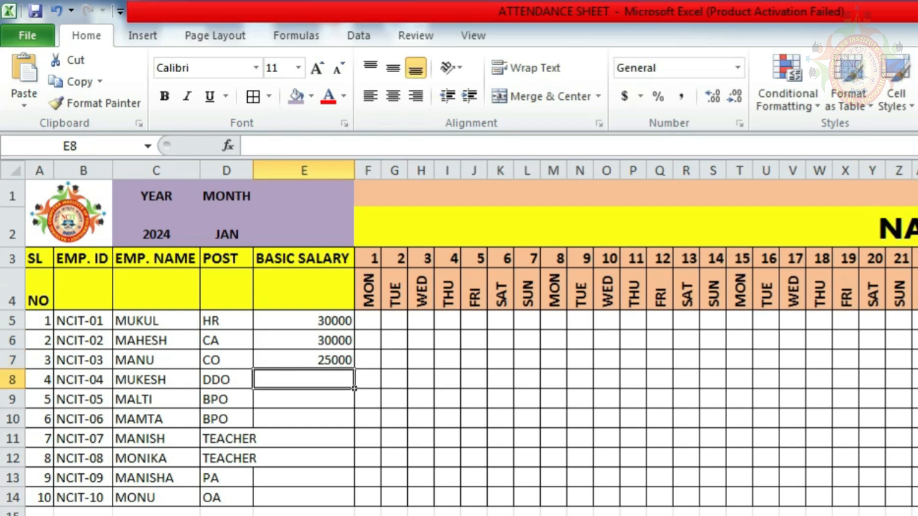
type("25000")
key("Return")
type("20000")
key("Return")
Enter the basic salaries 20000, 25000, 25000, 20000 and 20000 in E10:E14
type("20000")
key("Return")
type("25000")
key("Return")
type("25")
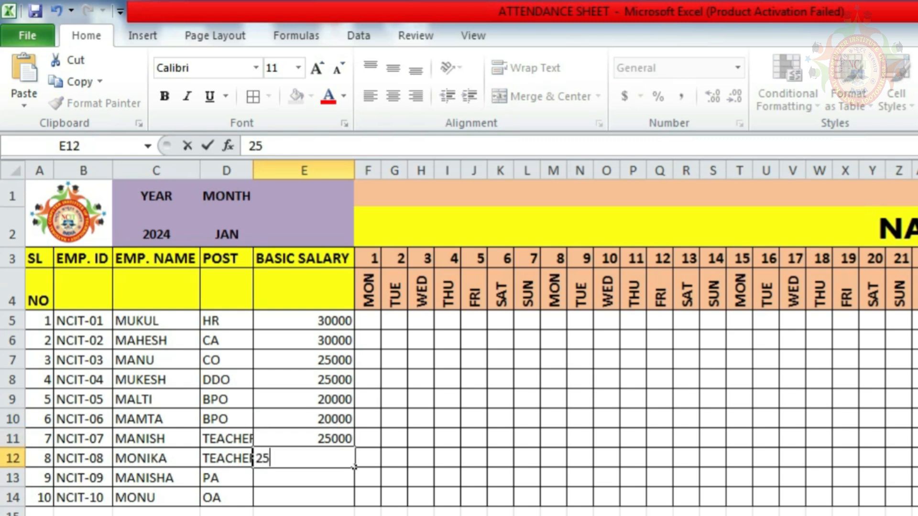
type("000")
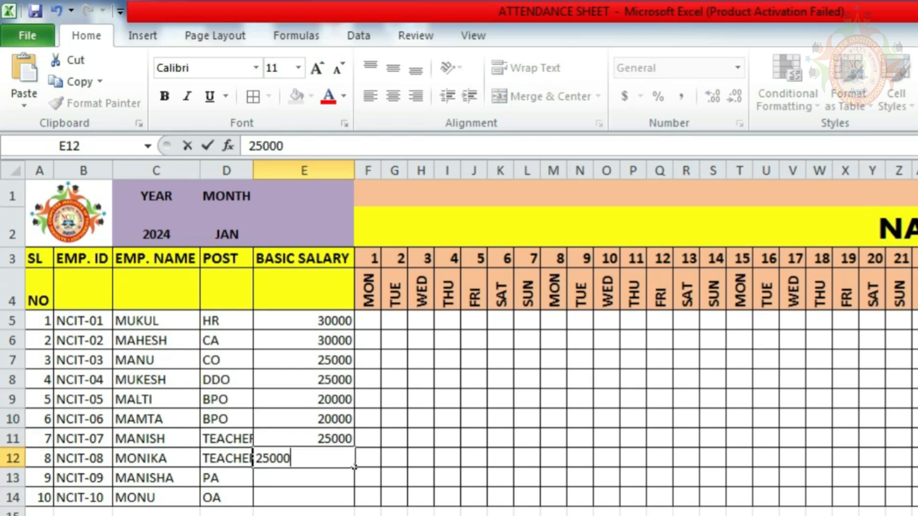
key("Return")
type("20000")
key("Return")
type("20000")
key("Return")
Try attendance entries P in F5, Q in F6 and W in G9, and clear the range F5:G9
left_click(368, 321)
left_click(686, 341)
left_click(368, 321)
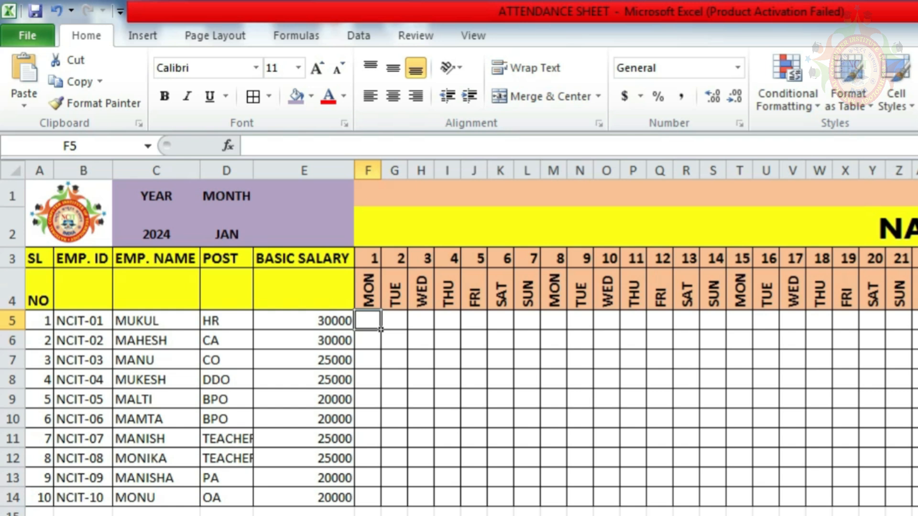
type("P")
key("Return")
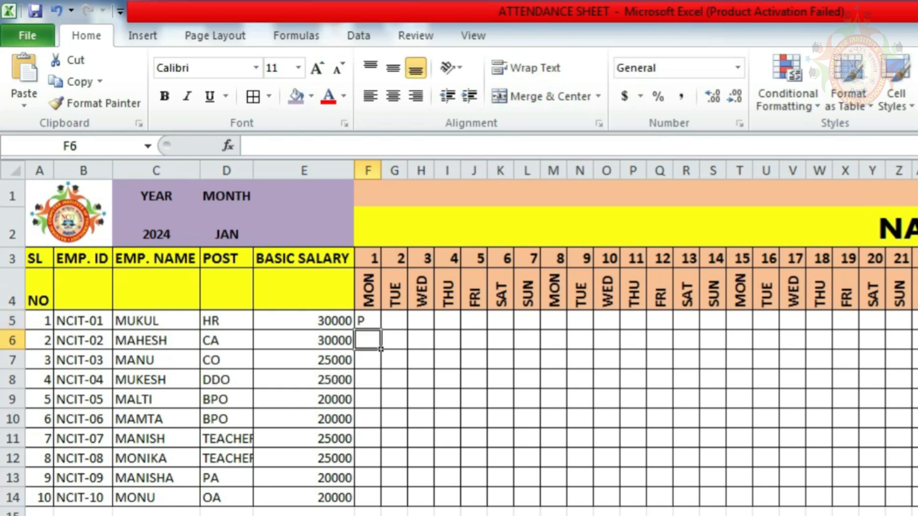
type("Q")
key("Return")
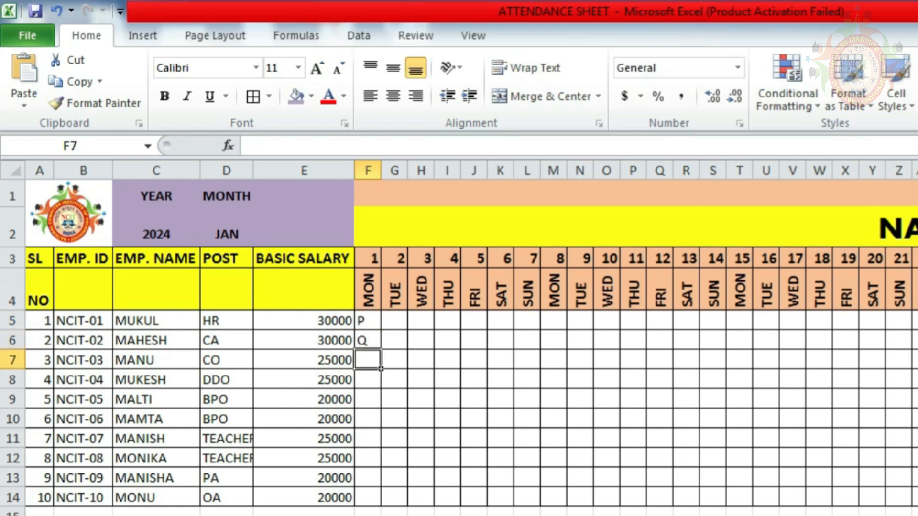
type("A")
key("BackSpace")
key("BackSpace")
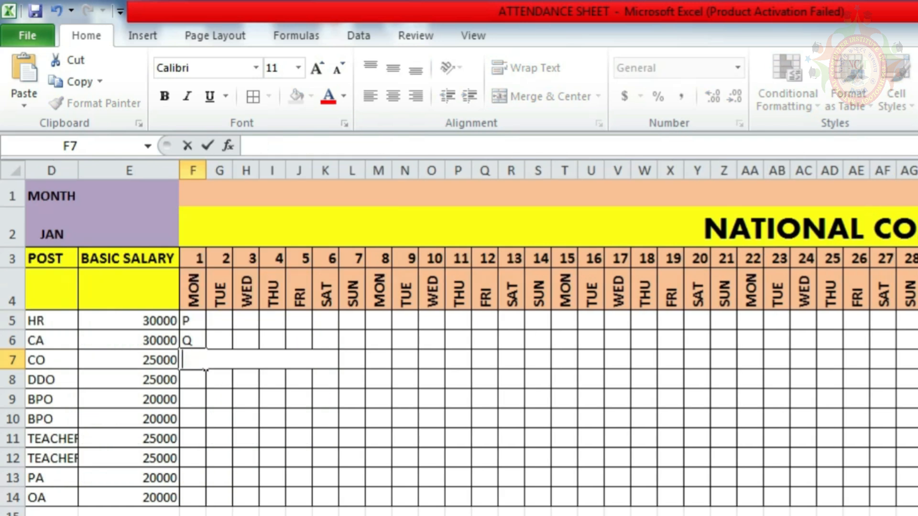
left_click(220, 399)
type("W")
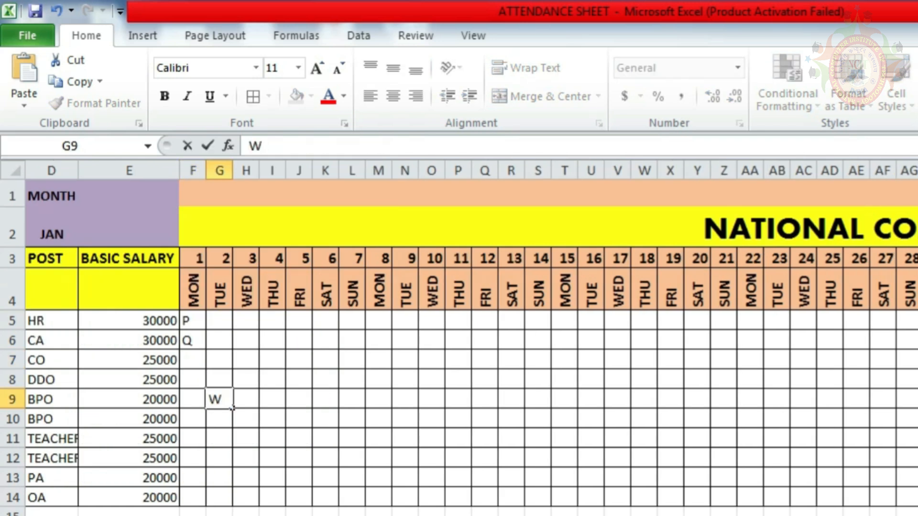
key("Return")
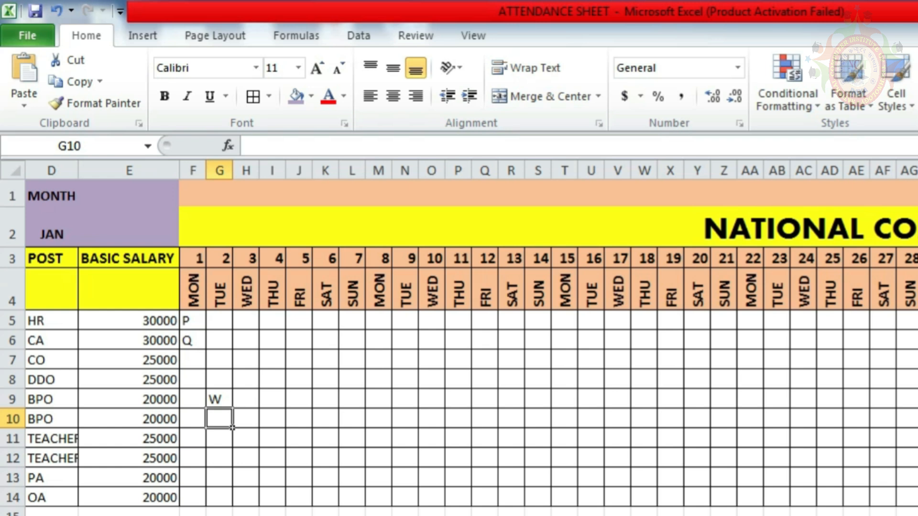
left_click_drag(193, 321, 219, 399)
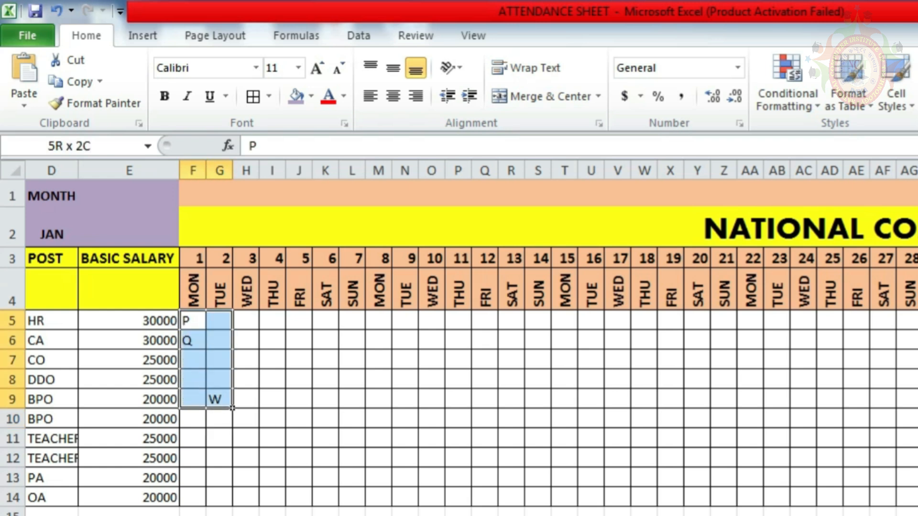
key("Delete")
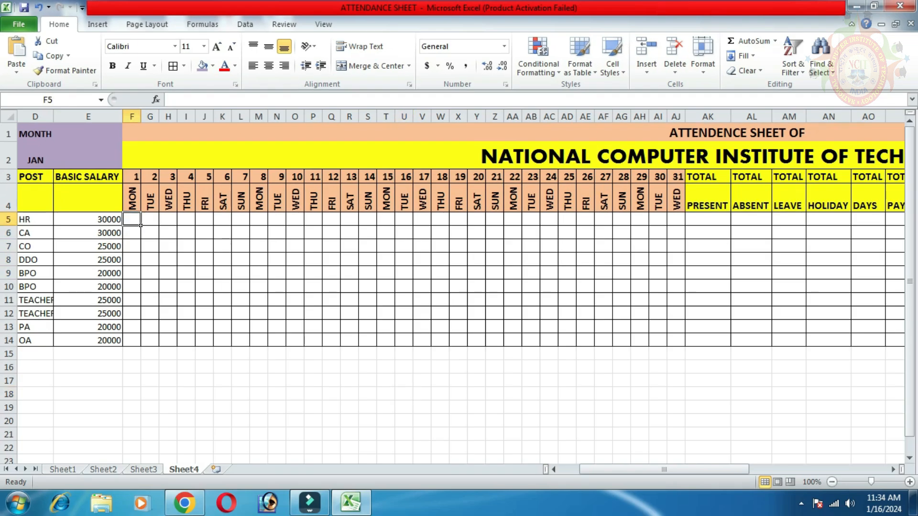
Restrict the attendance cells F5:AJ14 with a data validation list of P,A,L,H
left_click_drag(193, 320, 679, 340)
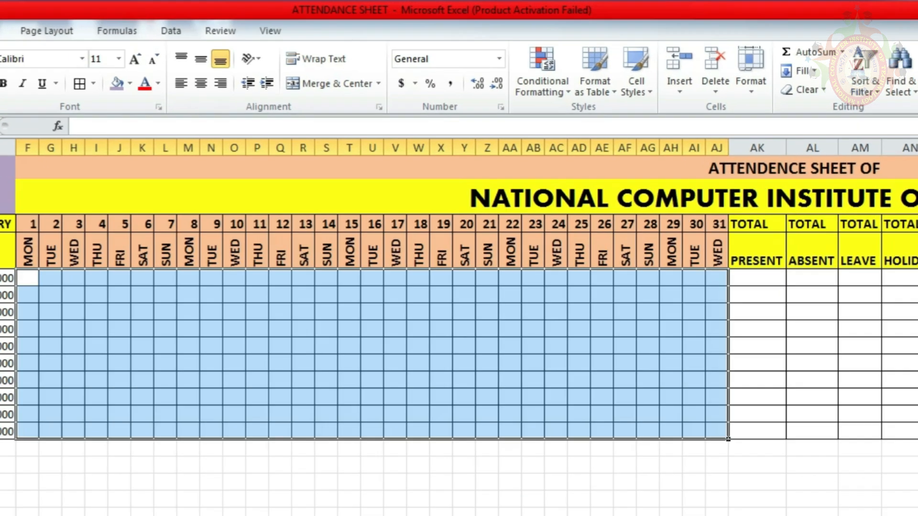
left_click(245, 25)
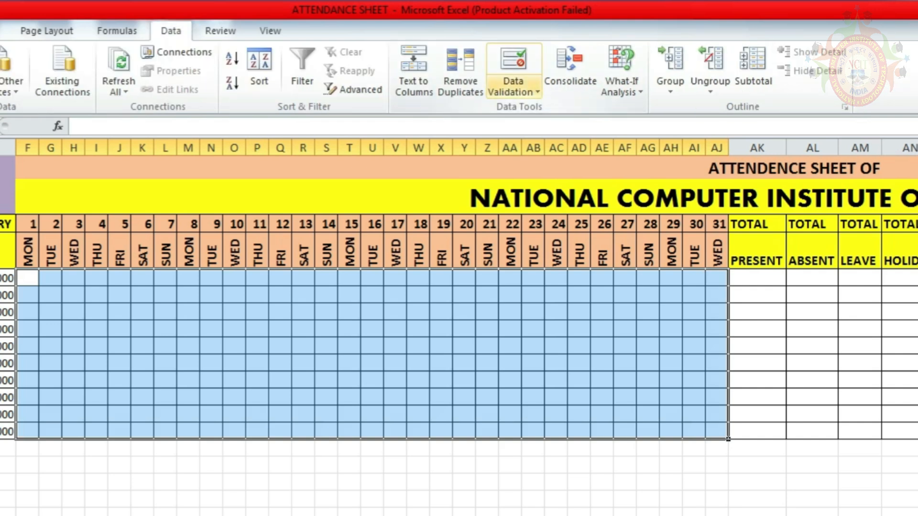
left_click(513, 87)
left_click(553, 110)
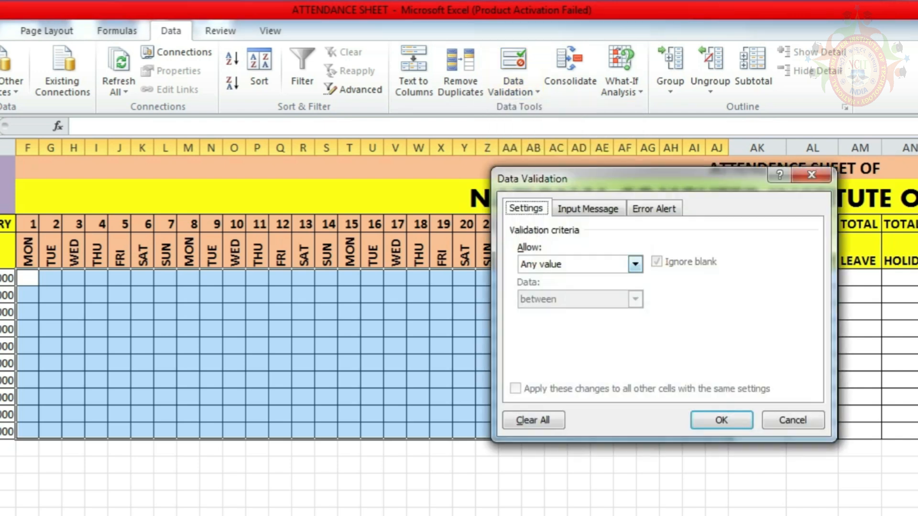
left_click(635, 265)
left_click(550, 314)
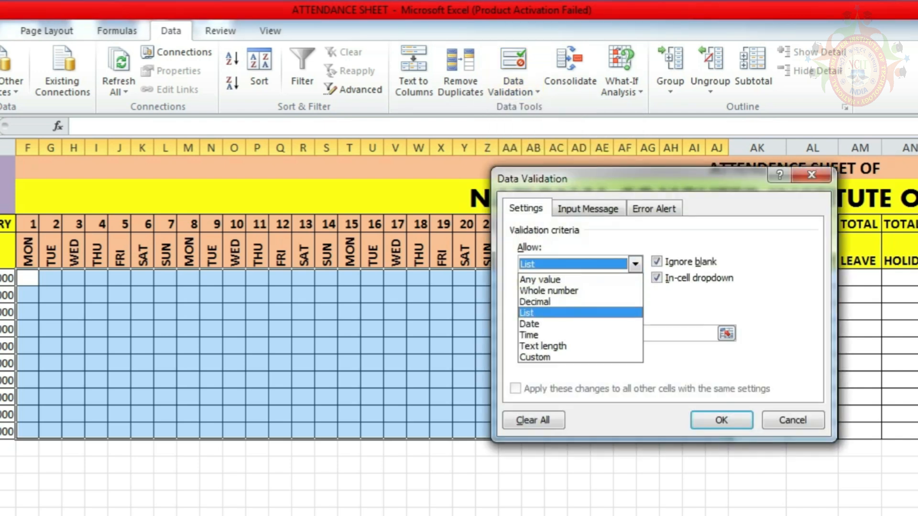
left_click(593, 329)
type("P,A,")
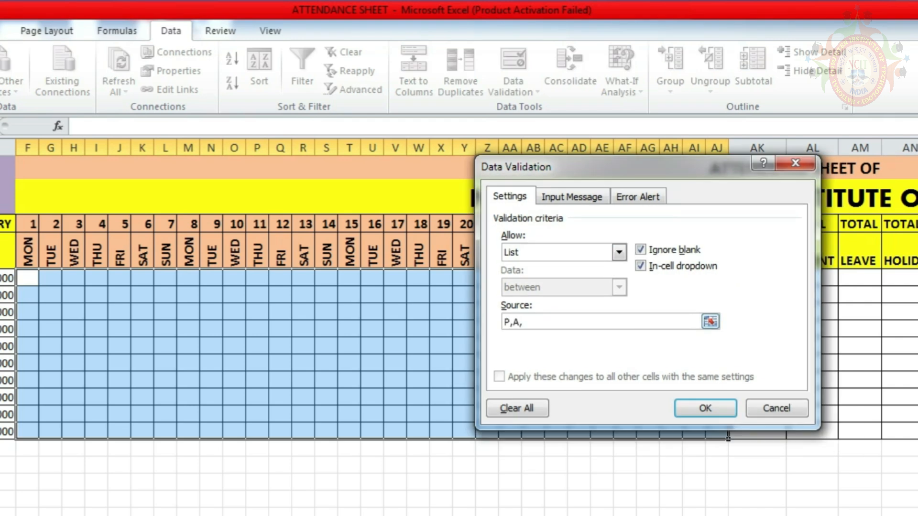
type("L,H")
key("Return")
Choose P for F5 and H7 and A for G5 from the cells' validation lists
key("alt+Down")
key("Down")
key("Down")
key("Down")
key("Down")
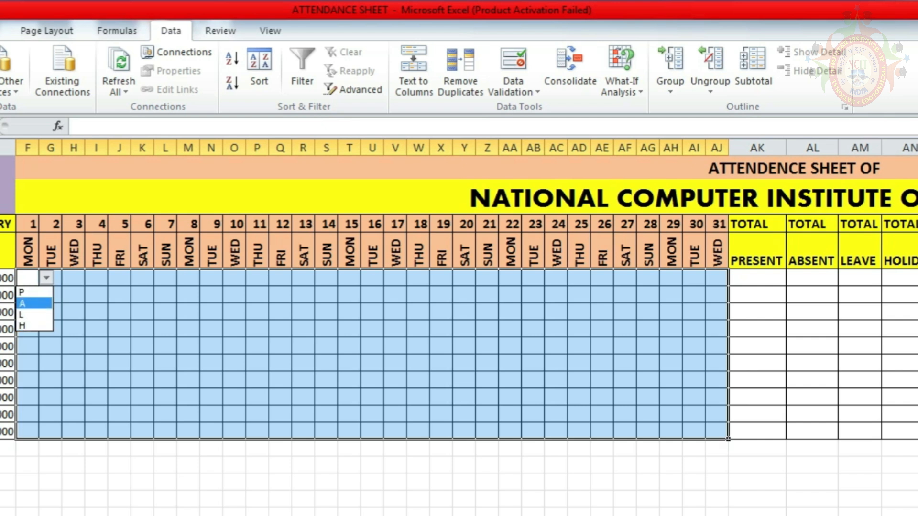
left_click(71, 326)
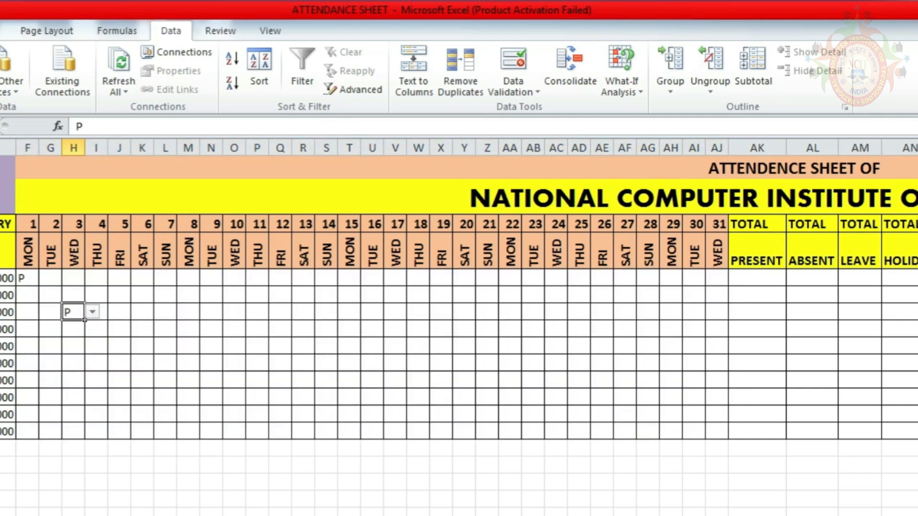
left_click(50, 278)
left_click(70, 278)
left_click(54, 303)
Enter P in I5 and A in I6
left_click(96, 278)
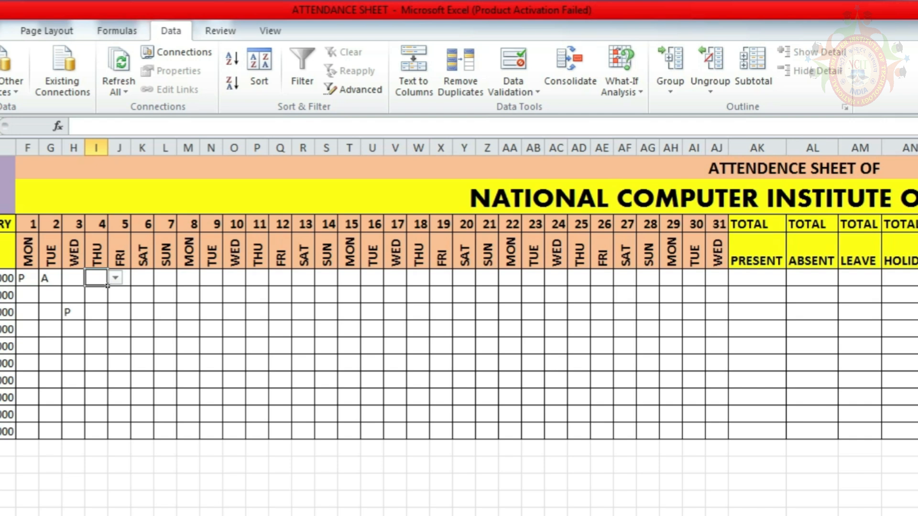
type("P")
key("Return")
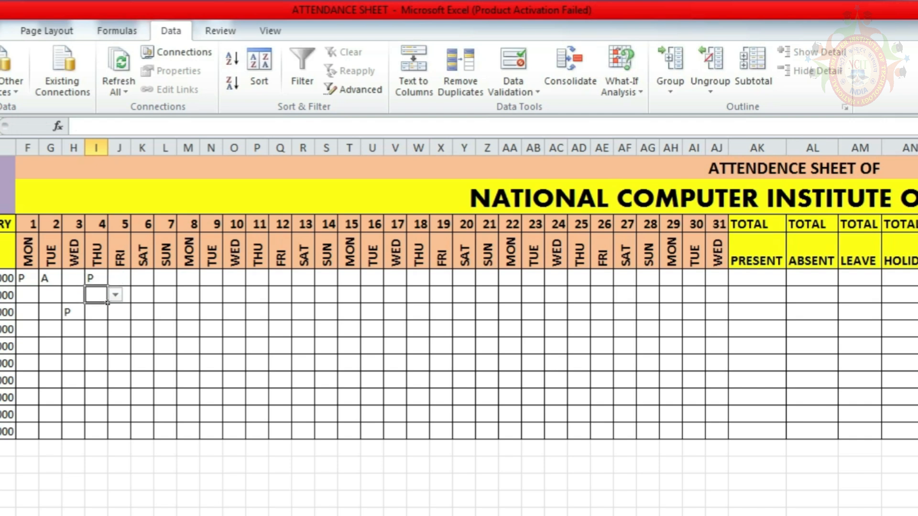
type("A")
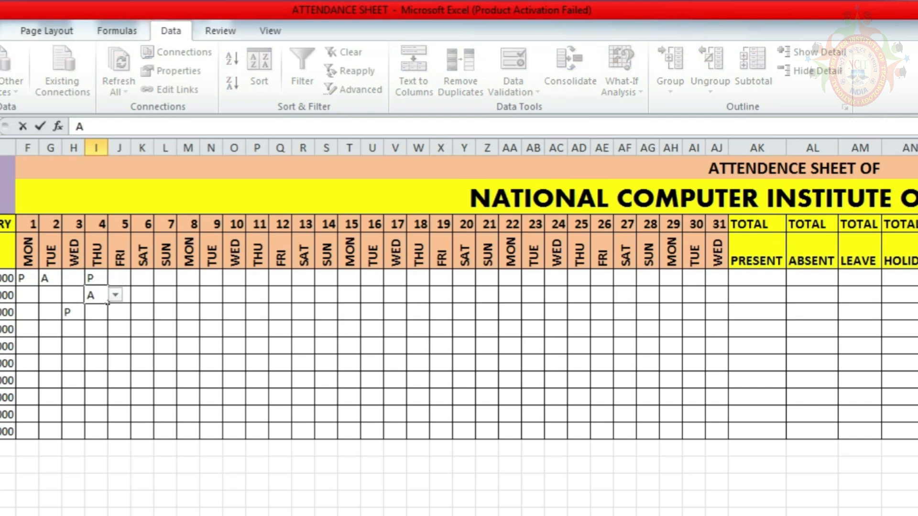
key("Return")
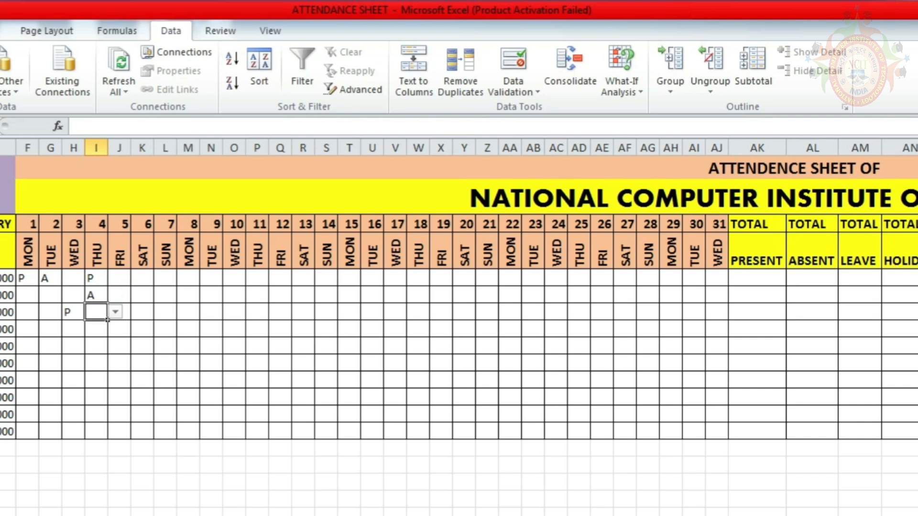
Try to enter Q in I7 and a period in H5 to test the validation
type("Q")
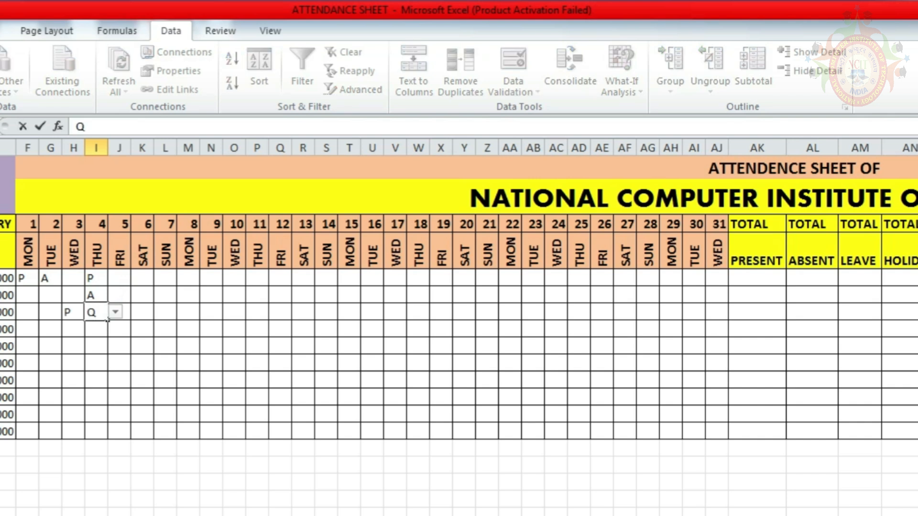
key("Return")
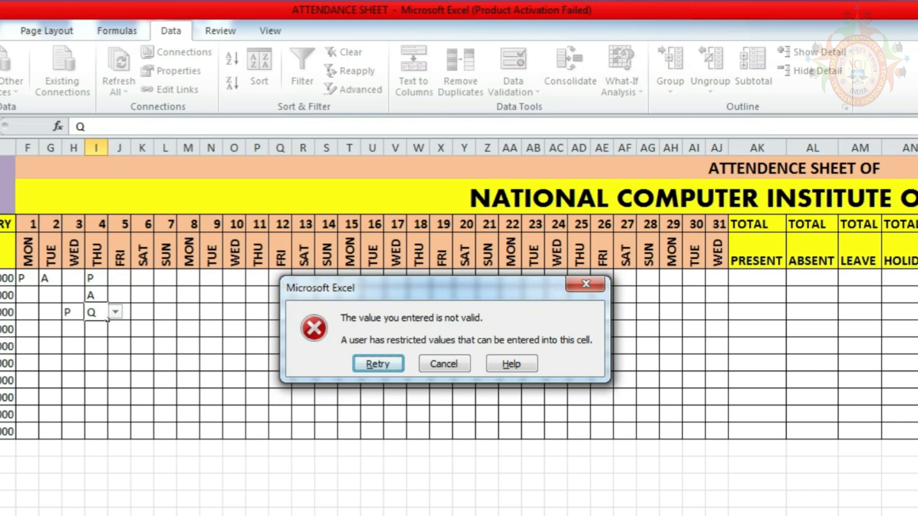
key("Escape")
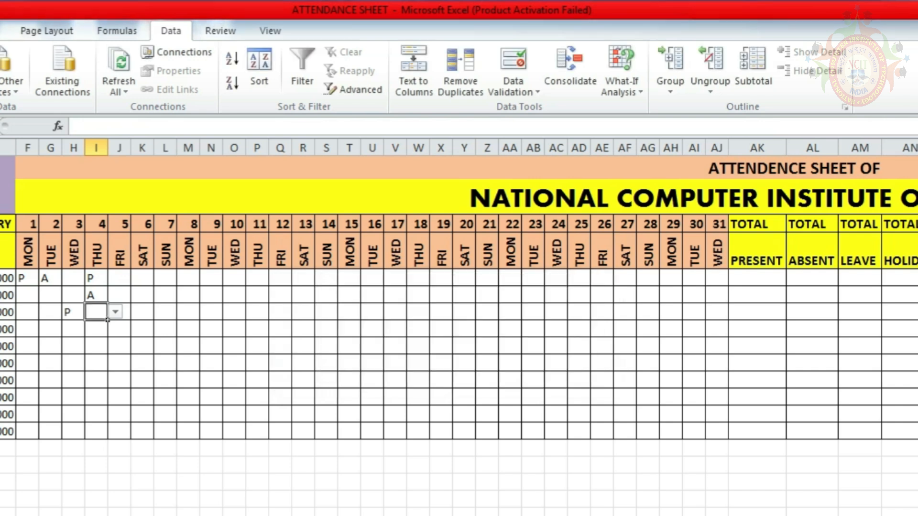
left_click(142, 295)
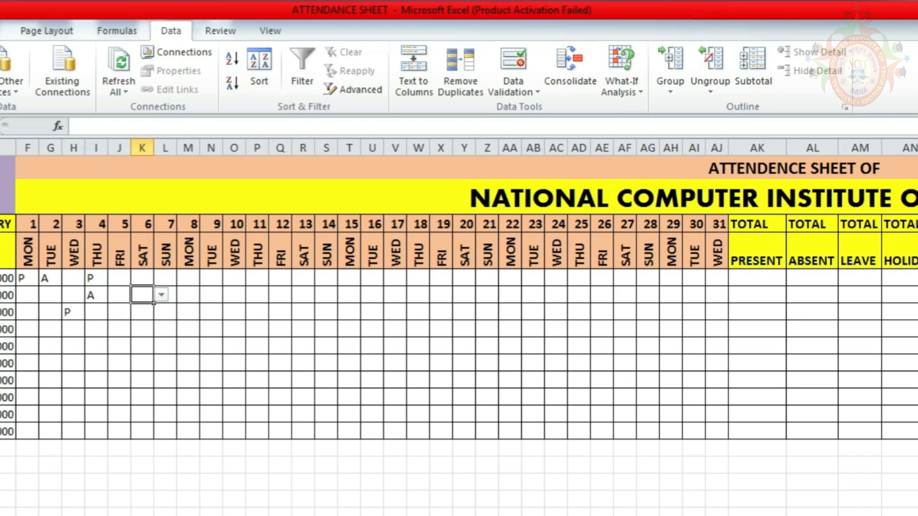
left_click(73, 278)
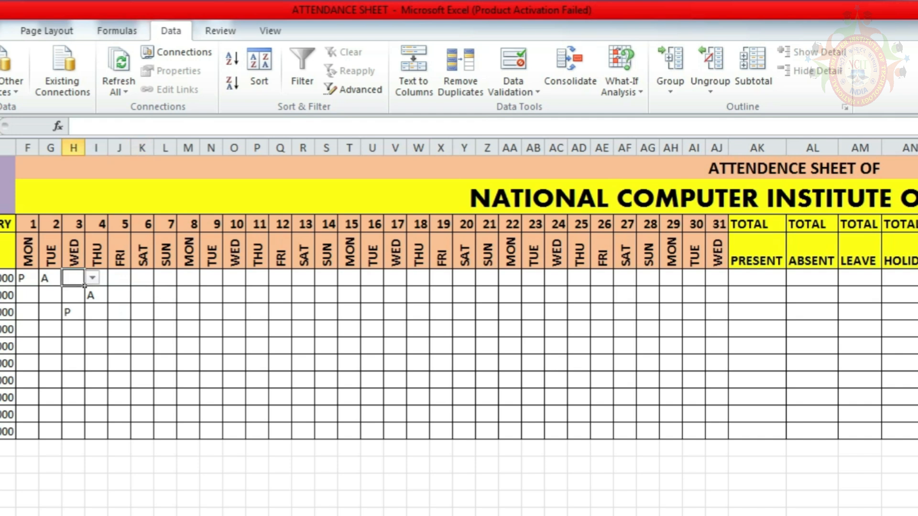
type(".")
key("Return")
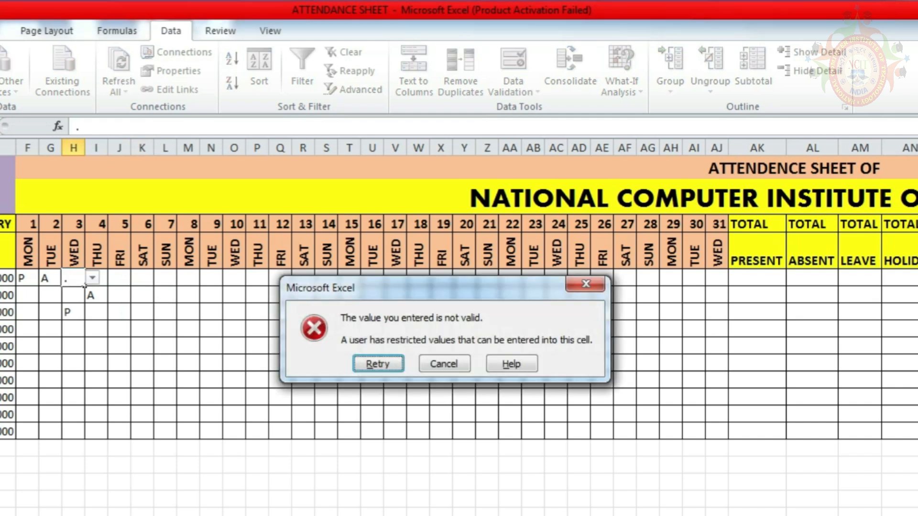
key("Escape")
Fill the P from F5 across and down the whole attendance range F5:AJ14
left_click(73, 312)
left_click(196, 367)
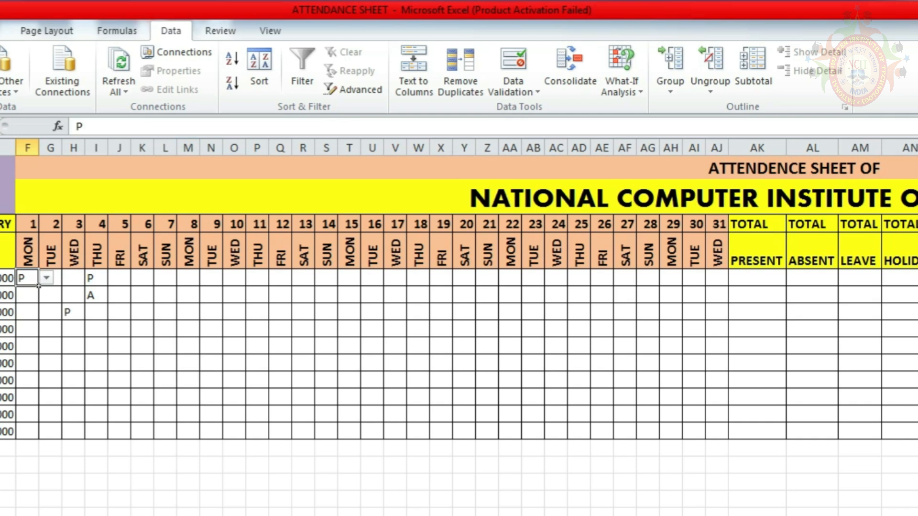
left_click_drag(39, 285, 734, 440)
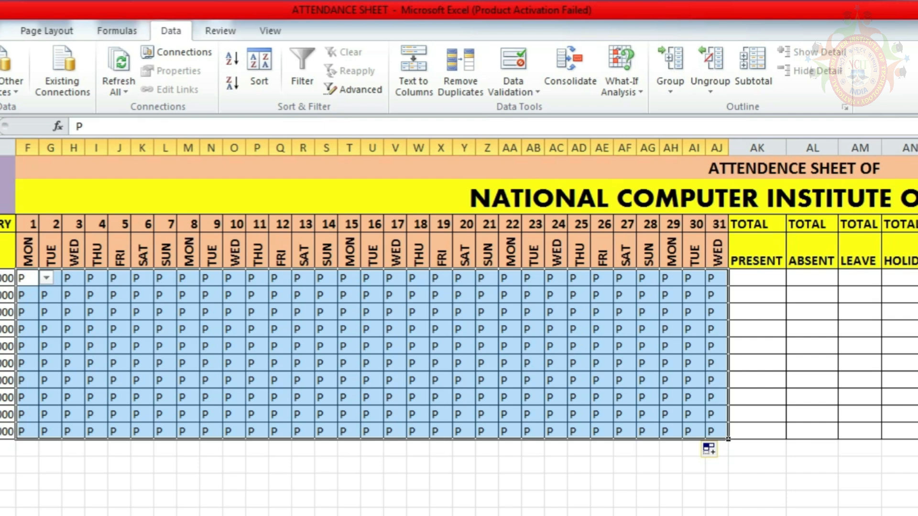
left_click(120, 329)
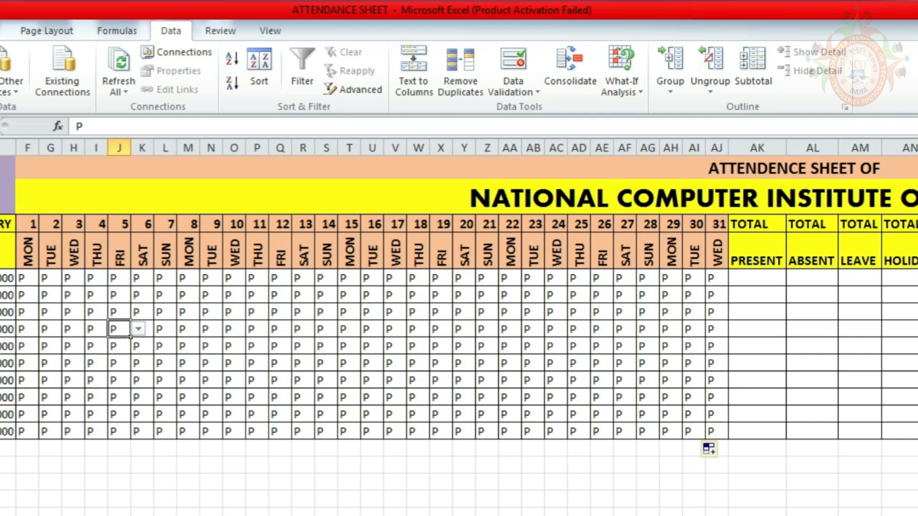
Add a Text that Contains highlight rule to F5:AJ14 for H with Light Red Fill with Dark Red Text
left_click_drag(28, 278, 718, 431)
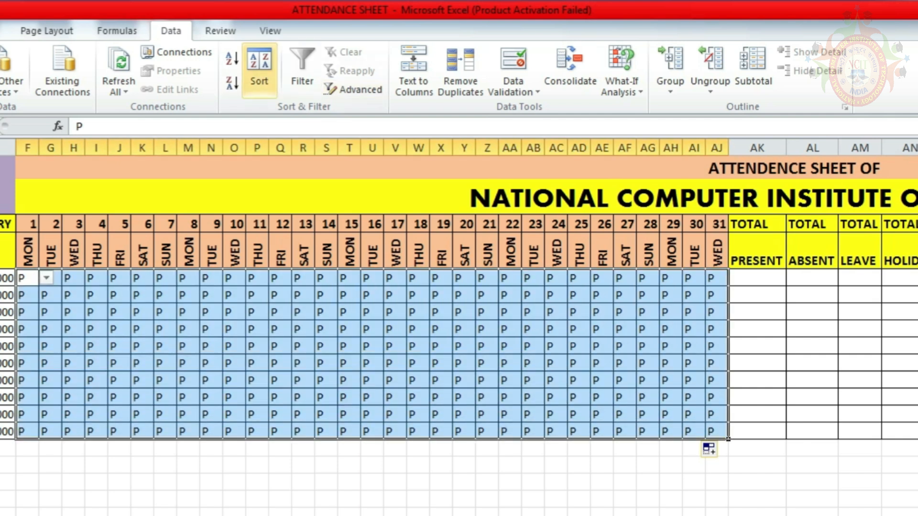
left_click(0, 31)
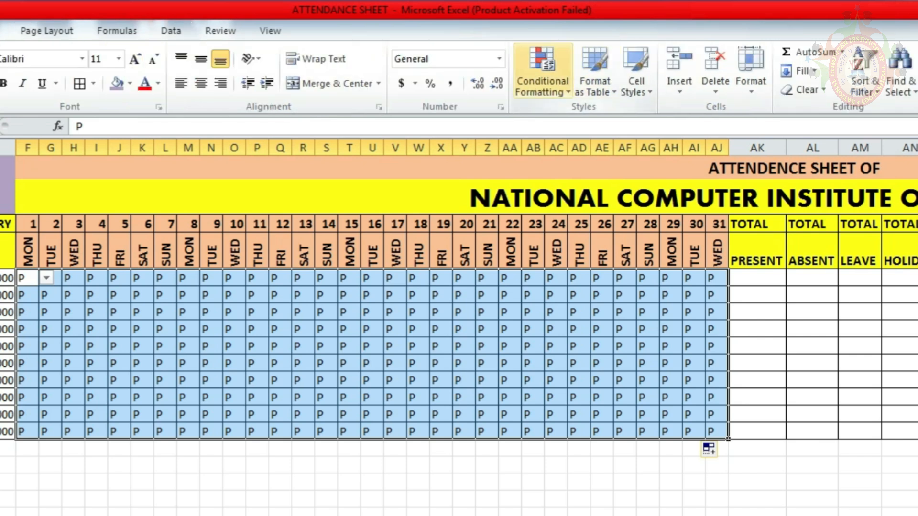
left_click(543, 82)
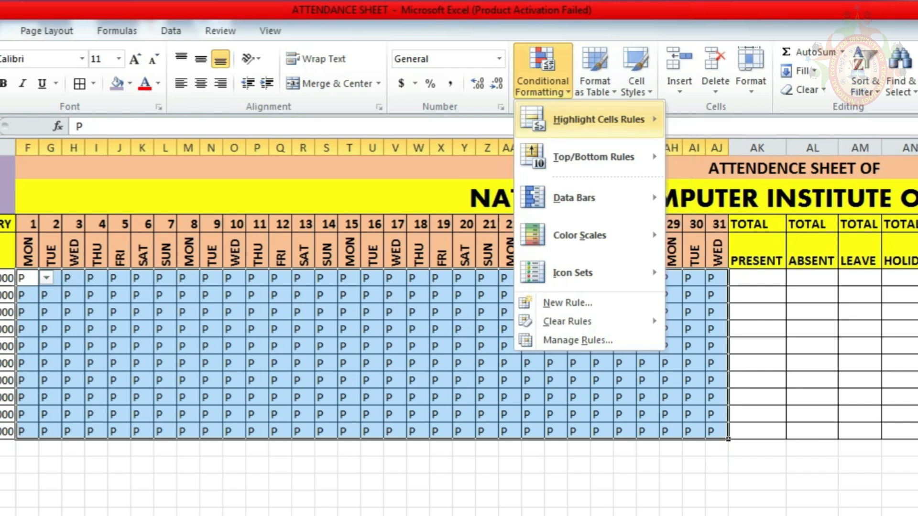
mouse_move(597, 119)
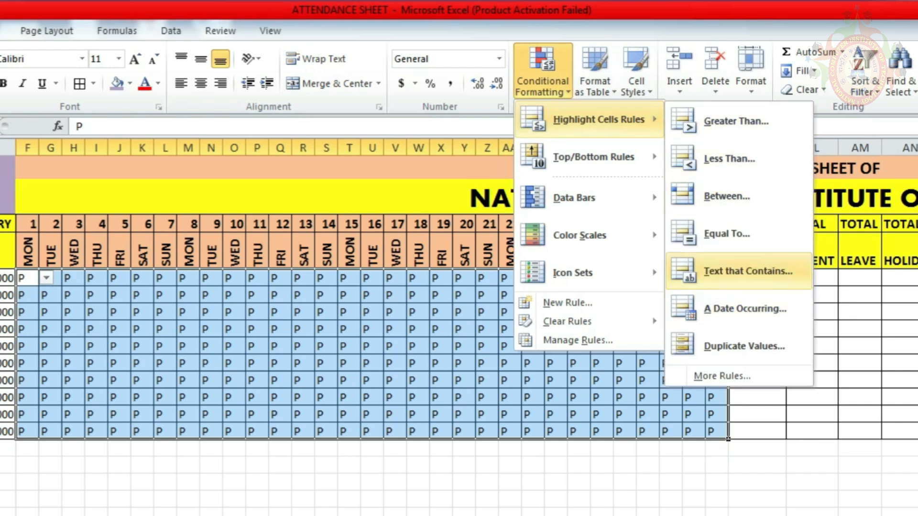
left_click(748, 271)
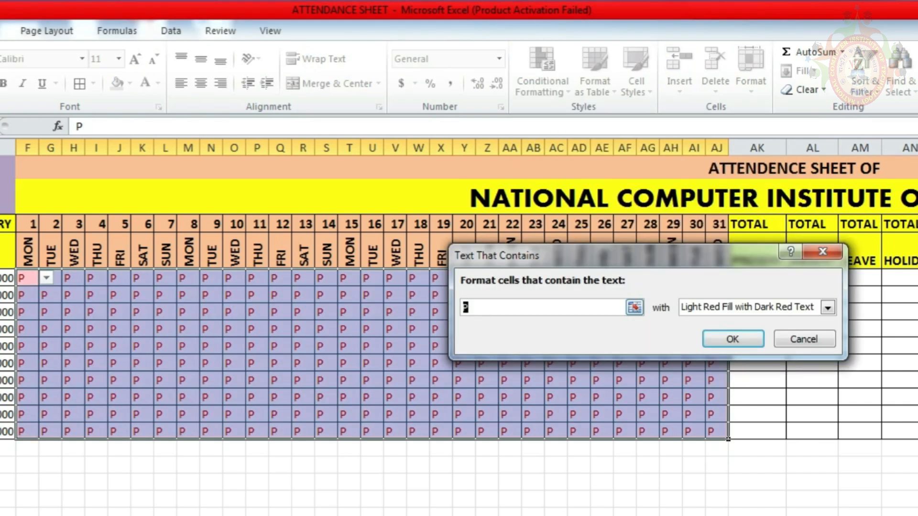
type("H")
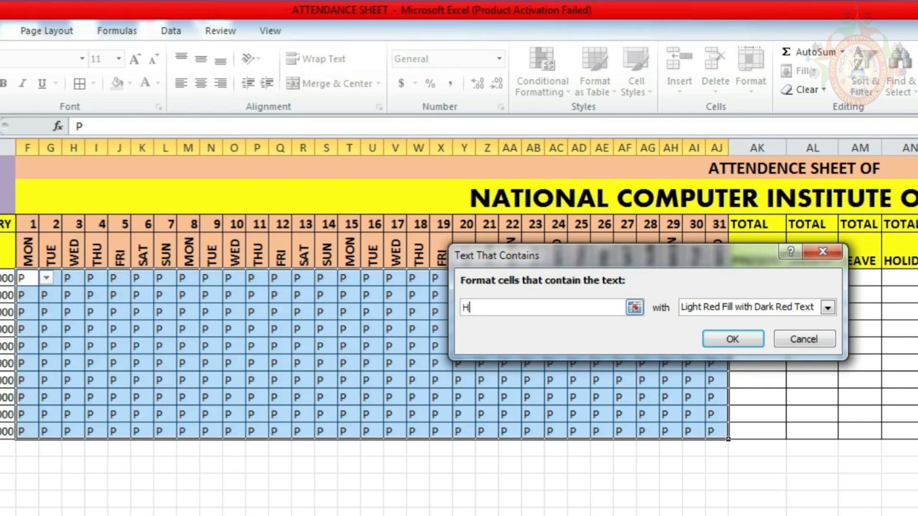
key("Return")
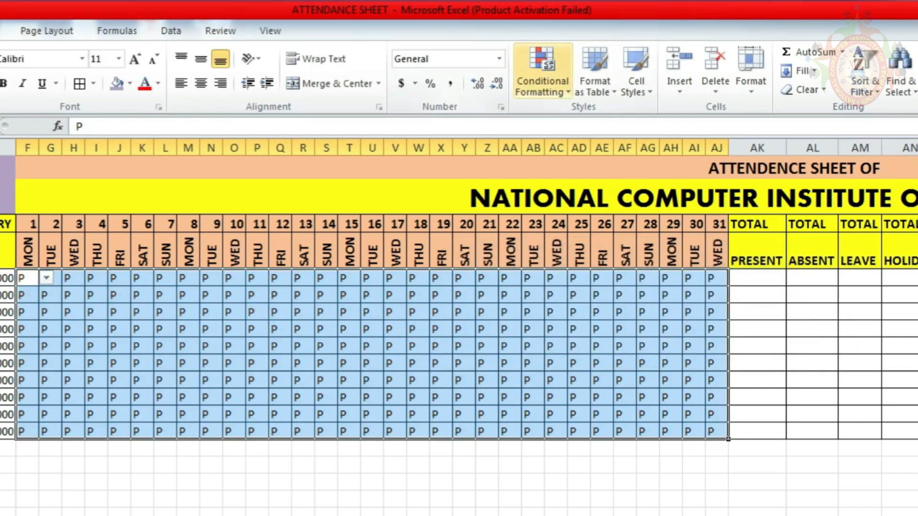
Add a Text that Contains highlight rule to F5:AJ14 for P with Green Fill with Dark Green Text
left_click(543, 82)
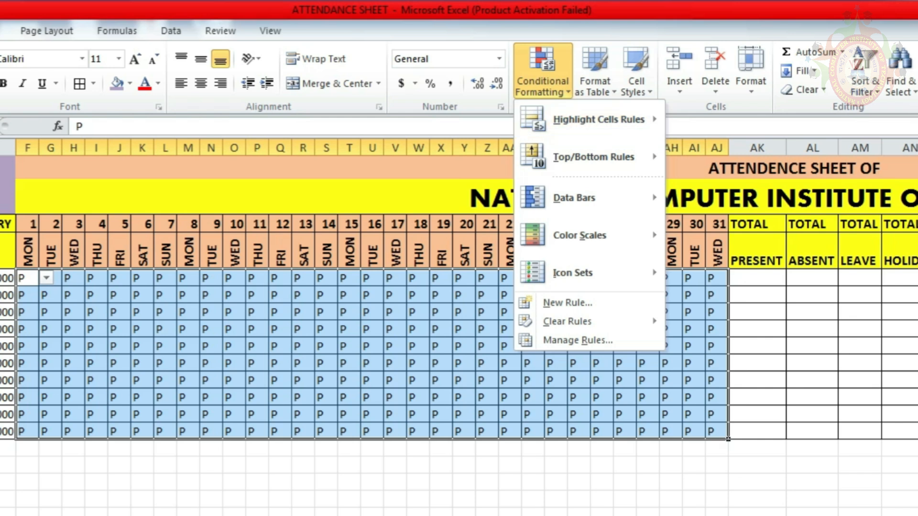
mouse_move(598, 119)
left_click(748, 271)
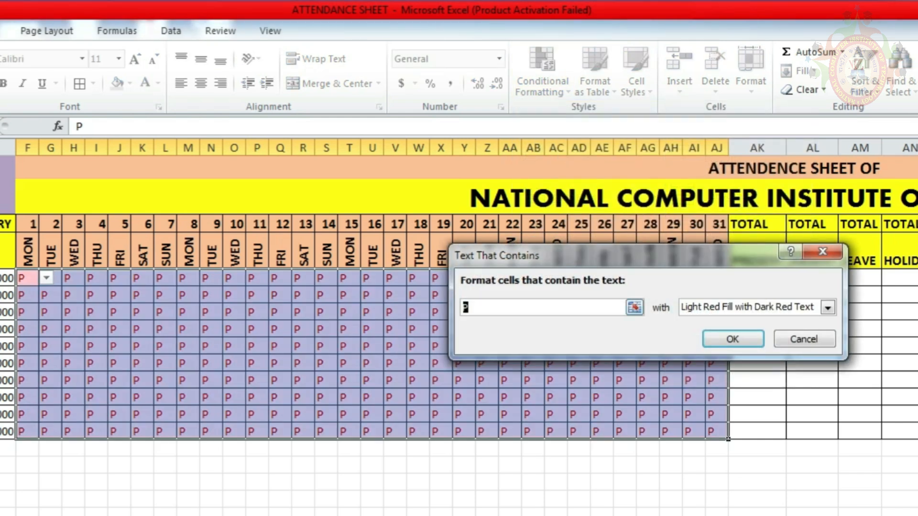
left_click(827, 308)
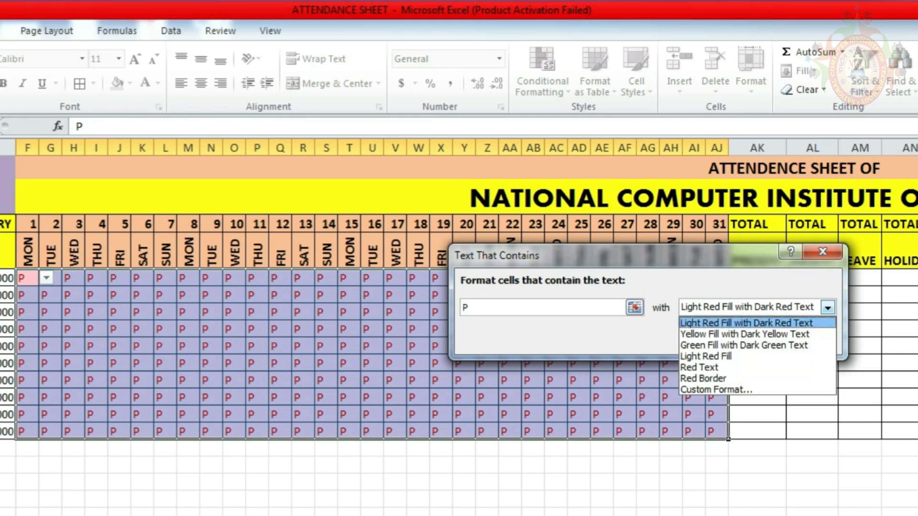
key("Down")
key("Down")
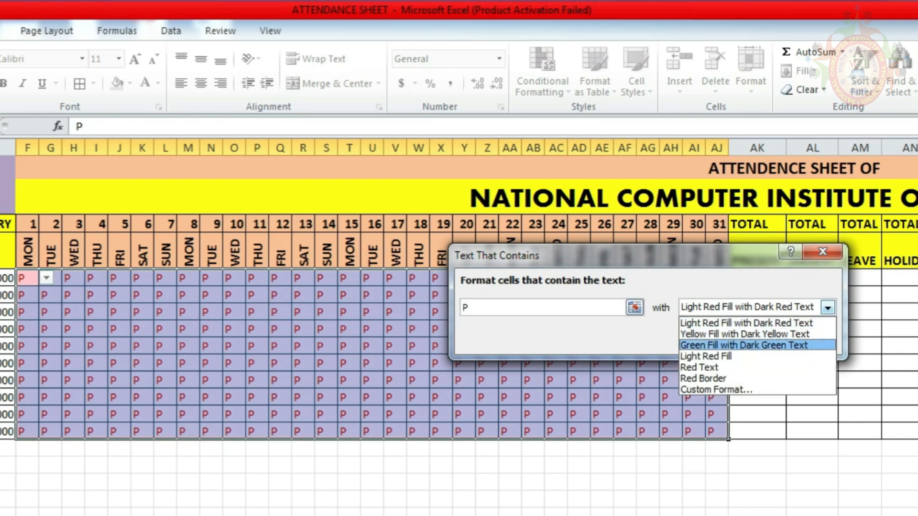
key("Return")
left_click(733, 339)
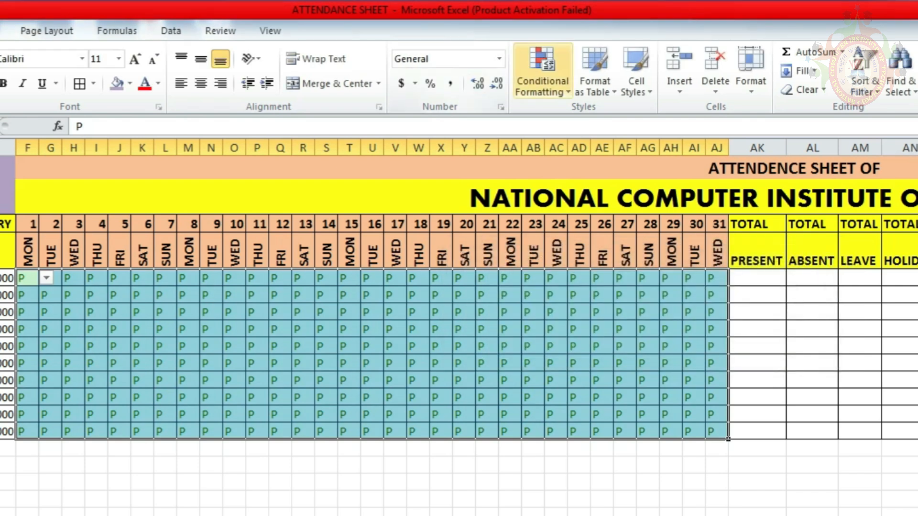
Add a Text that Contains highlight rule to F5:AJ14 for A with Light Red Fill
left_click(543, 72)
mouse_move(589, 119)
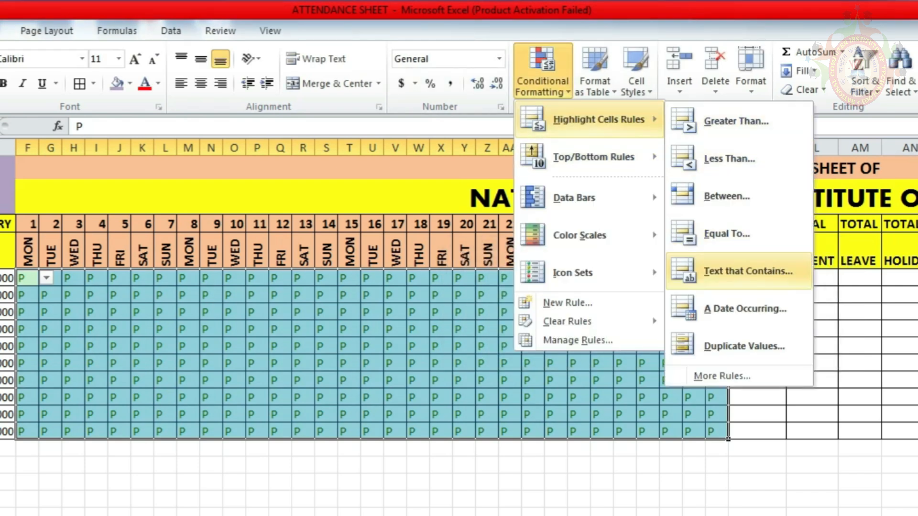
left_click(747, 271)
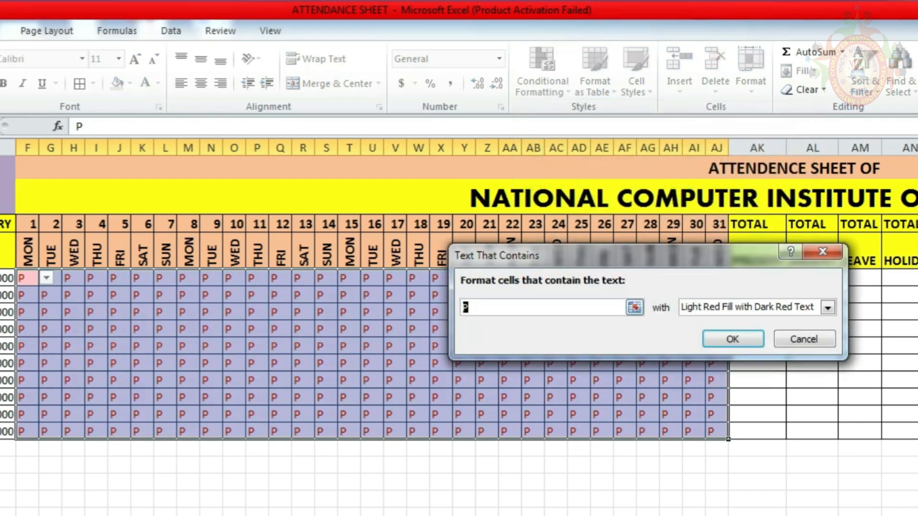
type("A")
left_click(828, 307)
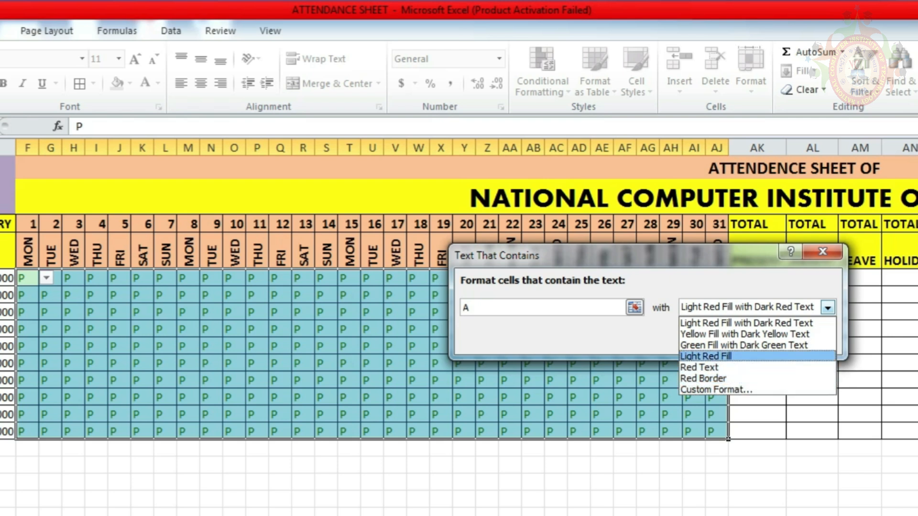
left_click(746, 356)
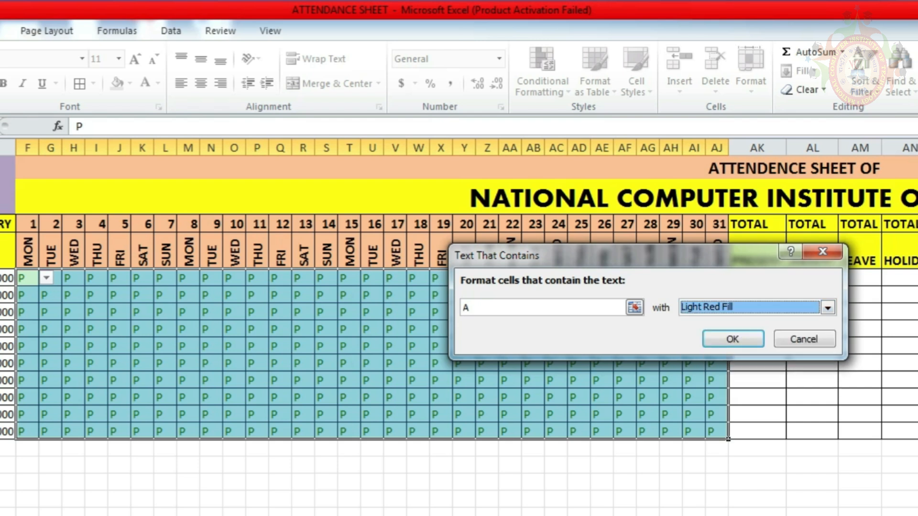
left_click(732, 339)
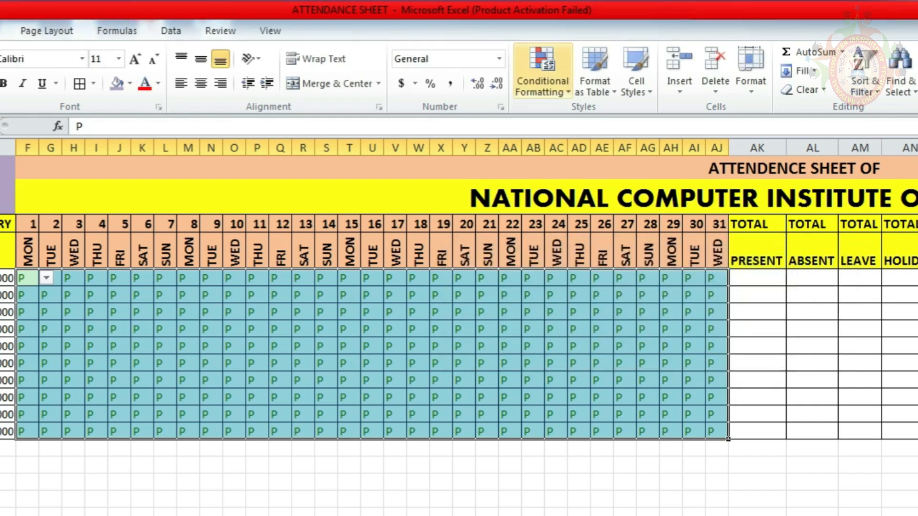
Add a Text that Contains highlight rule to F5:AJ14 for L with Yellow Fill with Dark Yellow Text
left_click(543, 81)
mouse_move(598, 120)
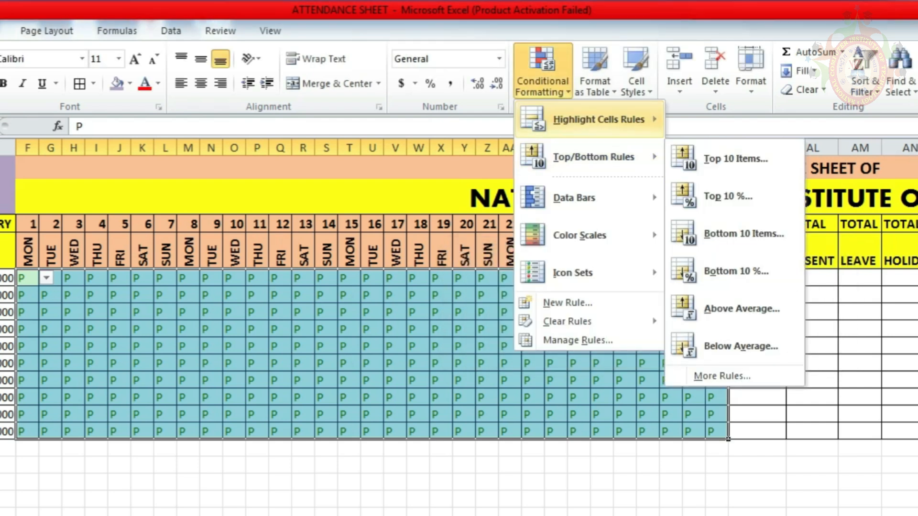
left_click(748, 271)
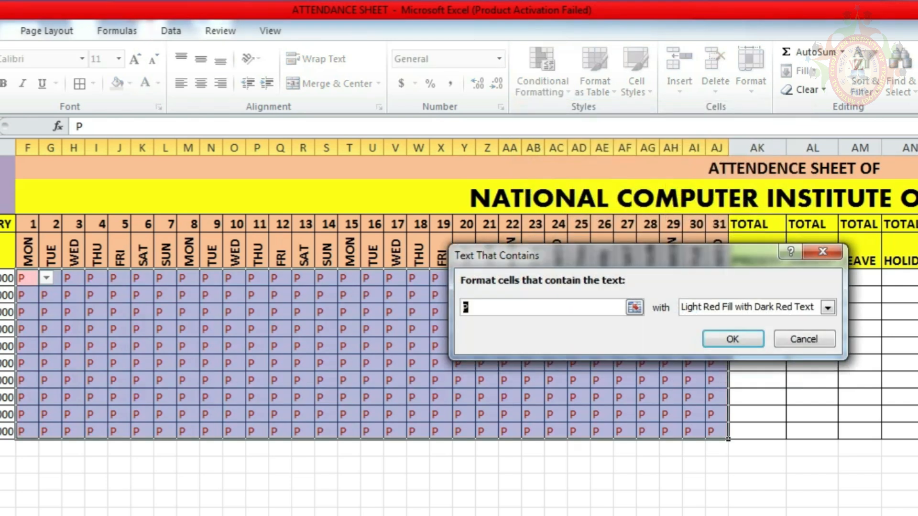
type("L")
left_click(828, 307)
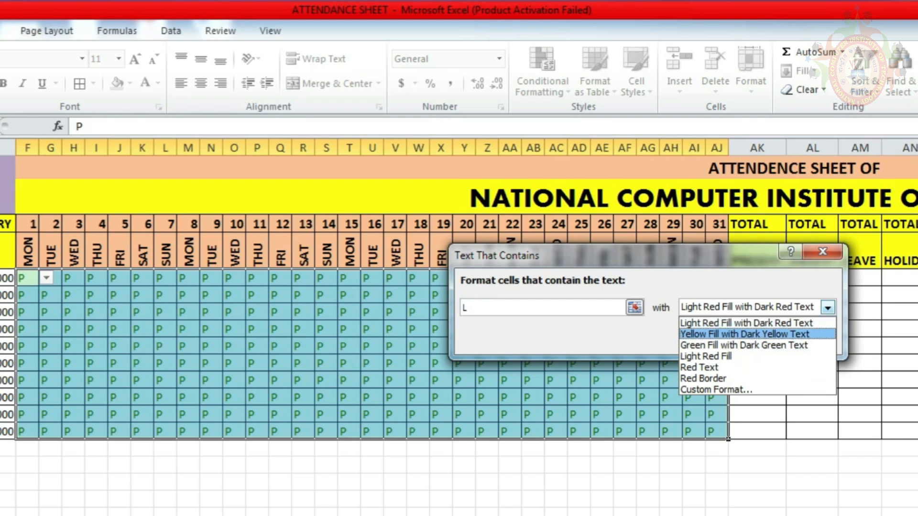
left_click(744, 335)
left_click(734, 339)
left_click(73, 312)
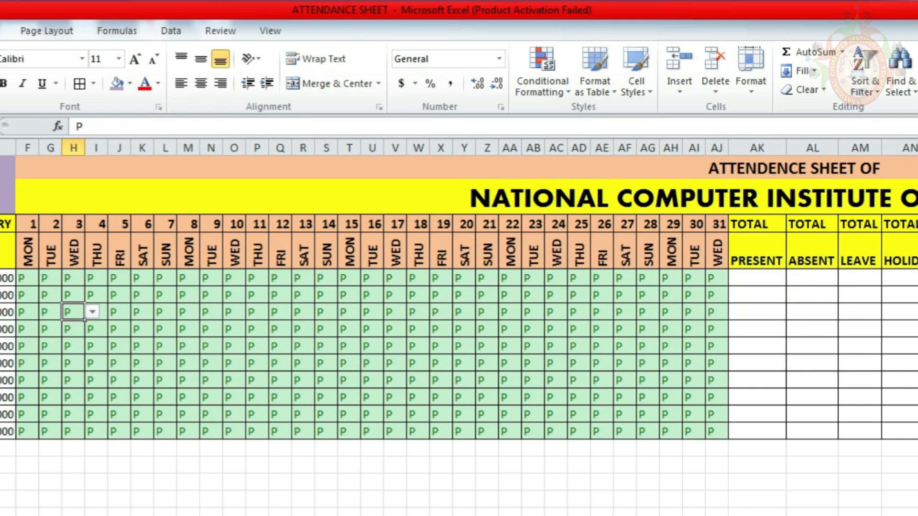
Add a Text that Contains highlight rule to the weekday headings F4:AJ4 for SUN with Light Red Fill with Dark Red Text
left_click_drag(28, 251, 728, 268)
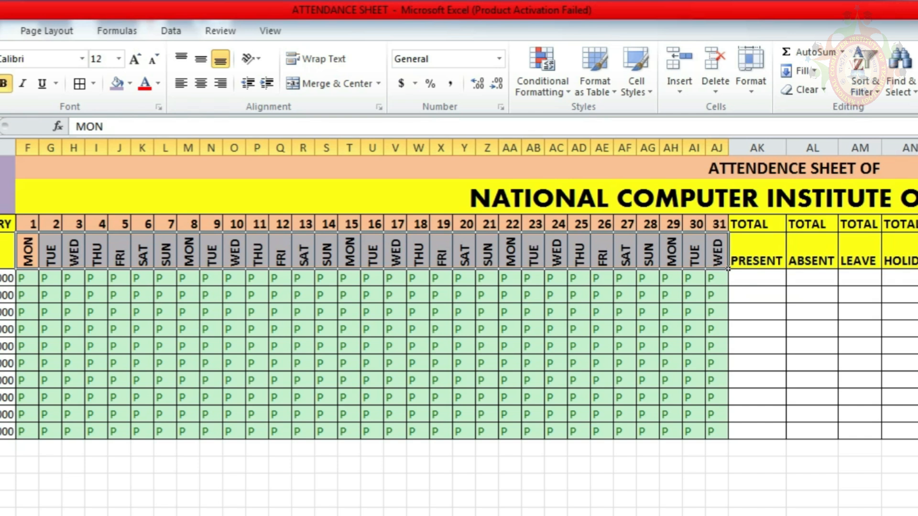
left_click(542, 87)
mouse_move(593, 157)
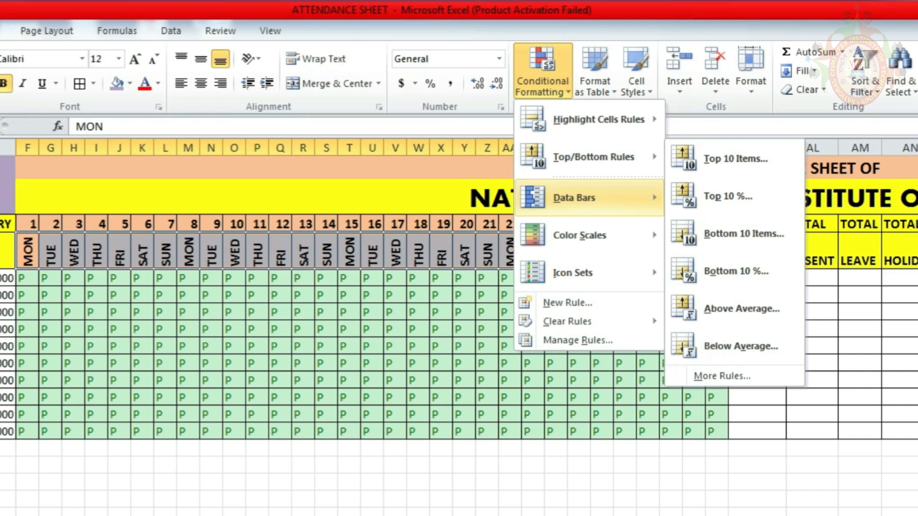
mouse_move(598, 120)
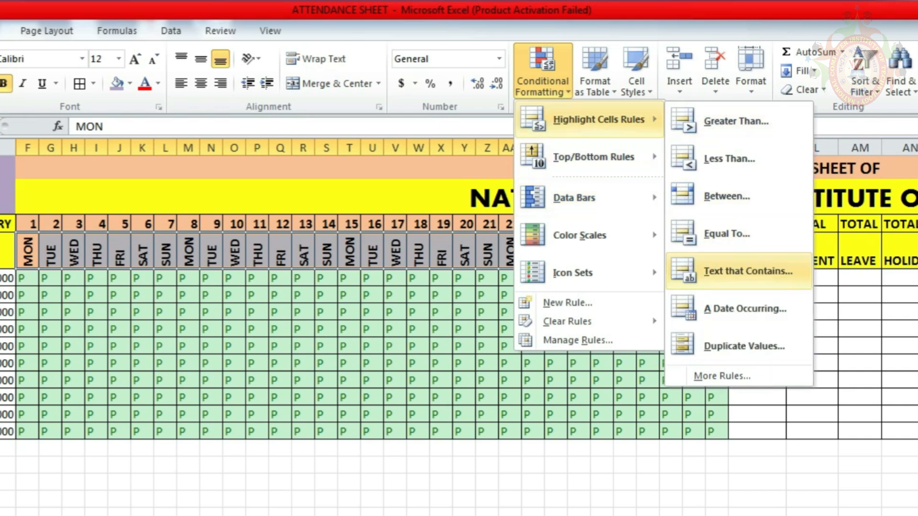
left_click(748, 272)
type("SUN")
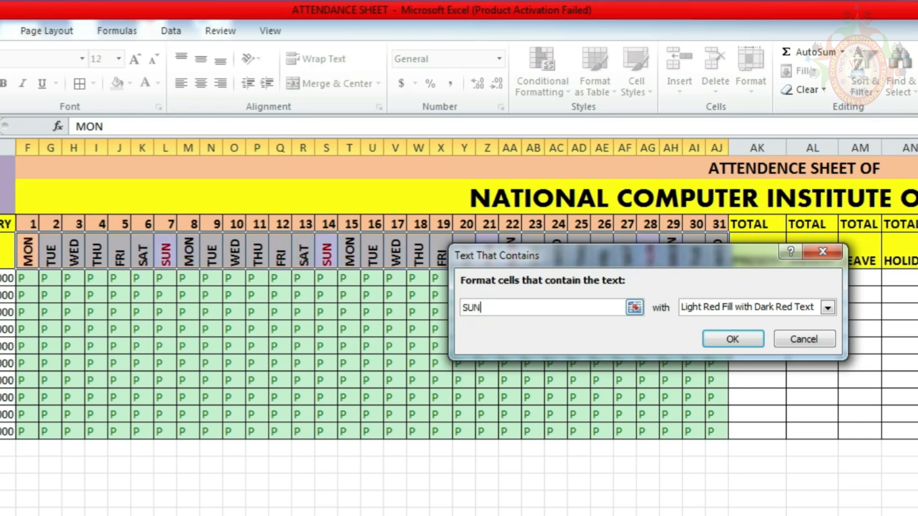
key("Return")
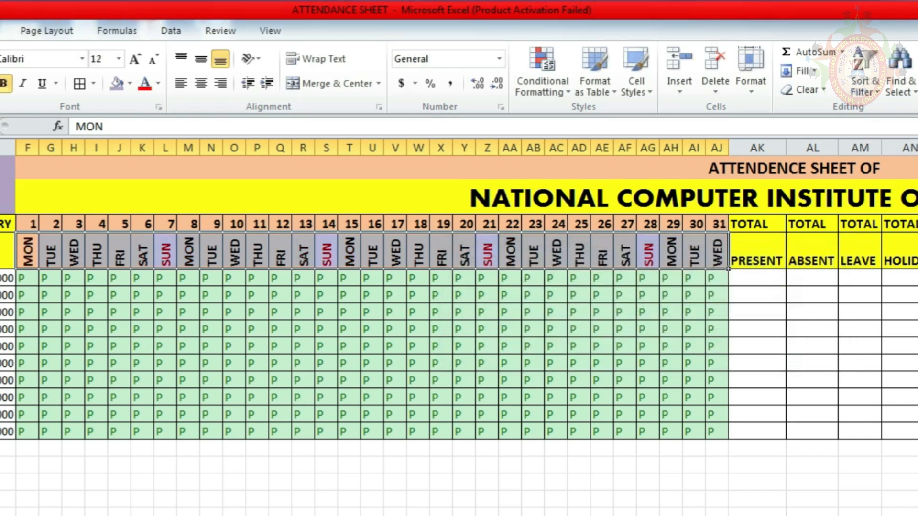
Set the first Sunday's attendance in L5 to H and fill it down to L14
left_click(175, 284)
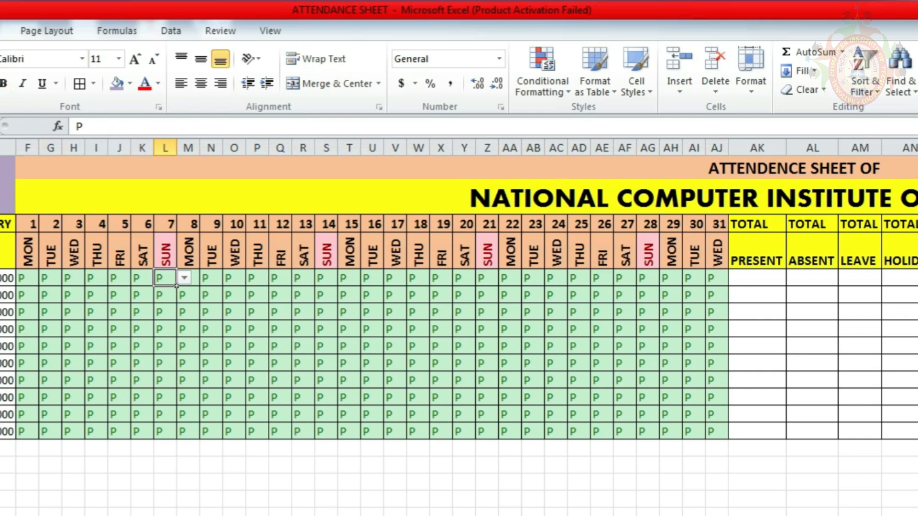
left_click(184, 278)
left_click(170, 325)
left_click_drag(177, 286, 177, 437)
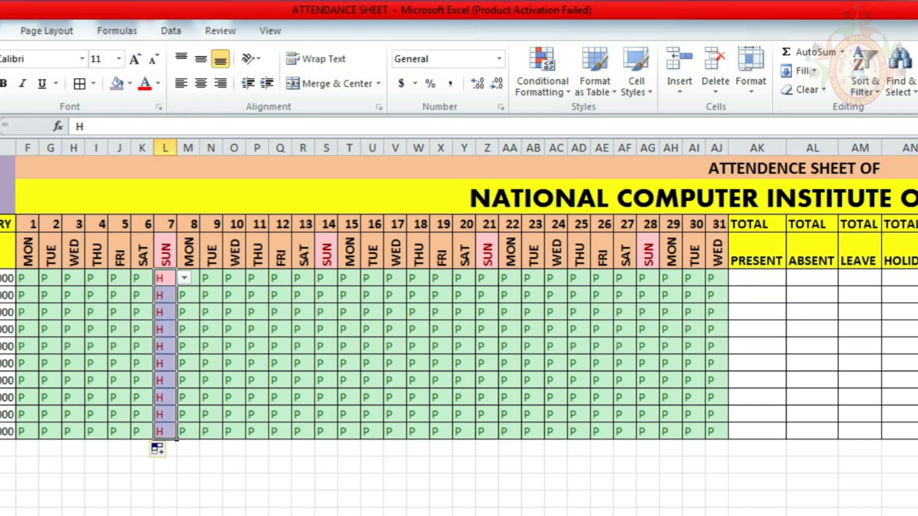
Copy the H entries in L5:L14 to the other Sunday columns S, Z and AG, starting at row 5
key("ctrl+c")
left_click(327, 278)
key("ctrl+v")
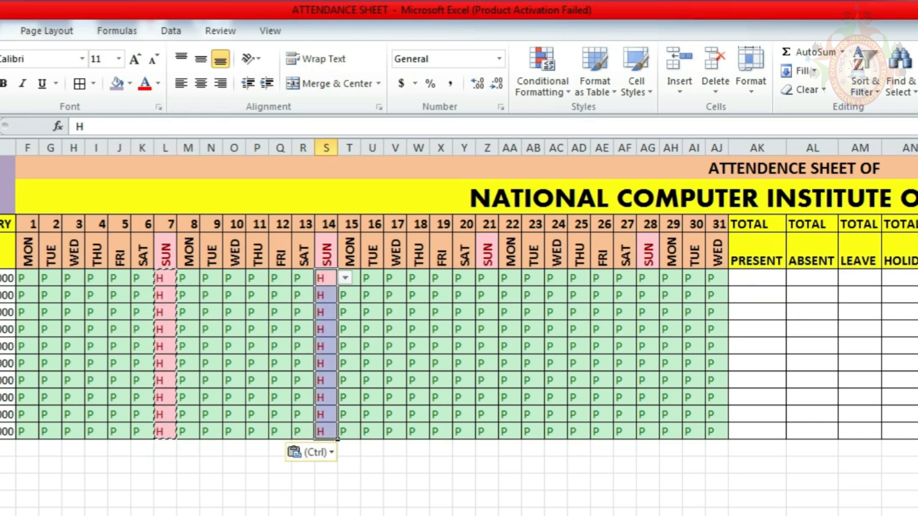
left_click(488, 278)
key("ctrl+v")
left_click(648, 278)
key("ctrl+v")
left_click(581, 330)
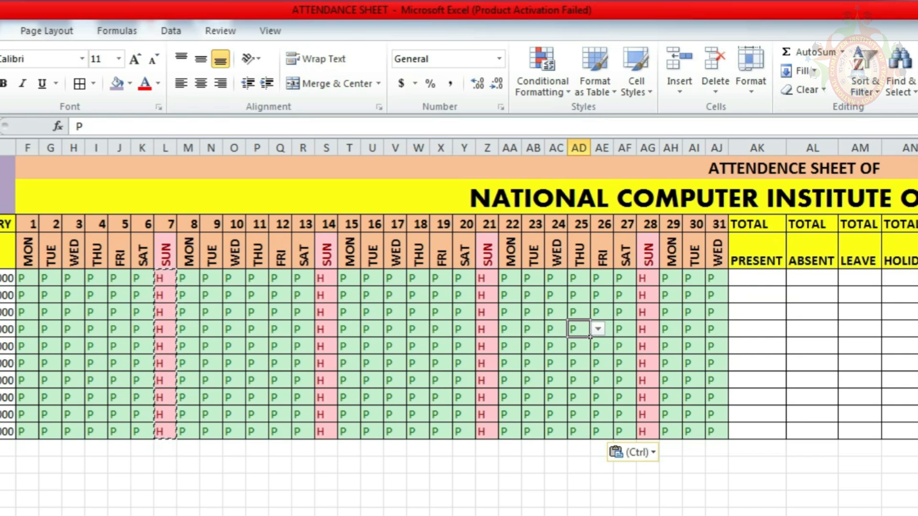
left_click(244, 284)
left_click_drag(246, 286, 246, 439)
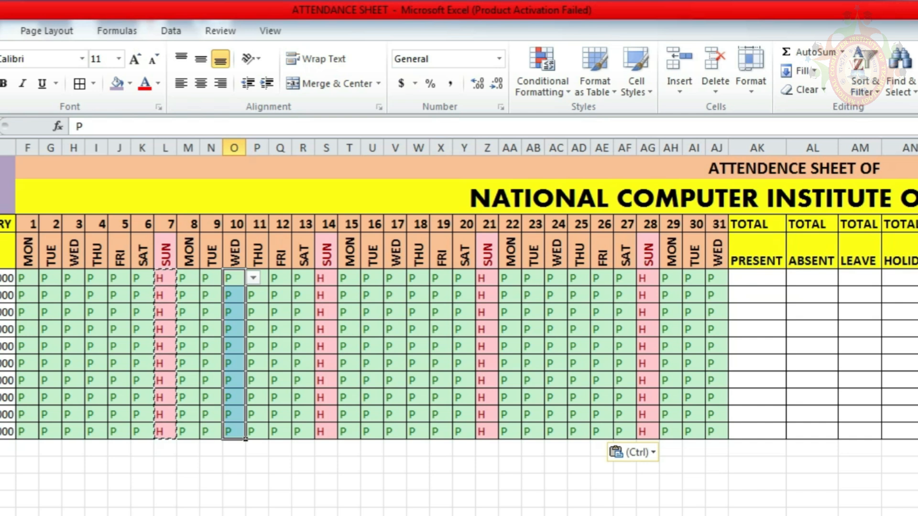
left_click(59, 283)
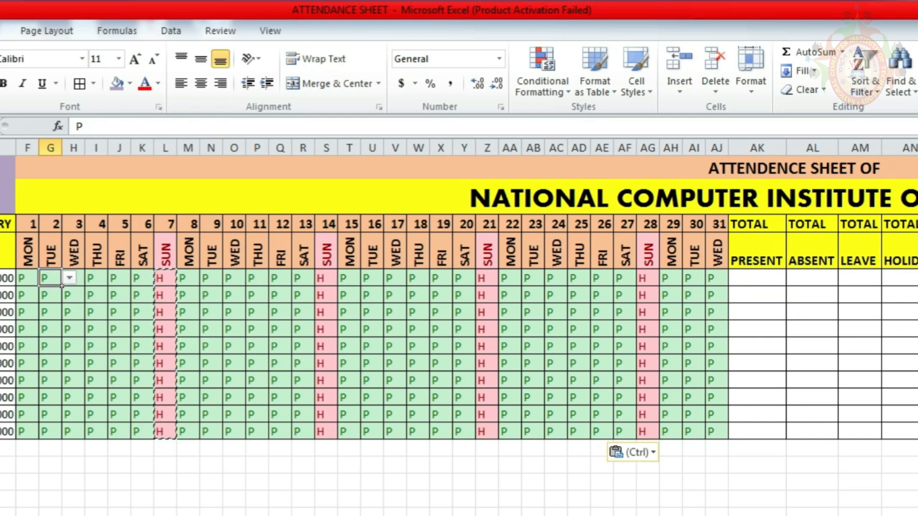
Mark absences with A in scattered attendance cells, including G8, O9, N6, R5, K6 and J11
left_click(62, 335)
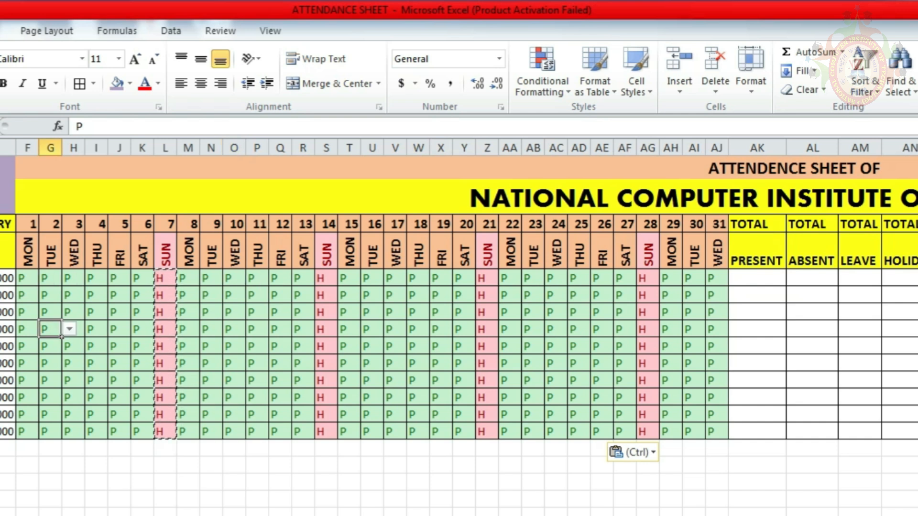
type("A")
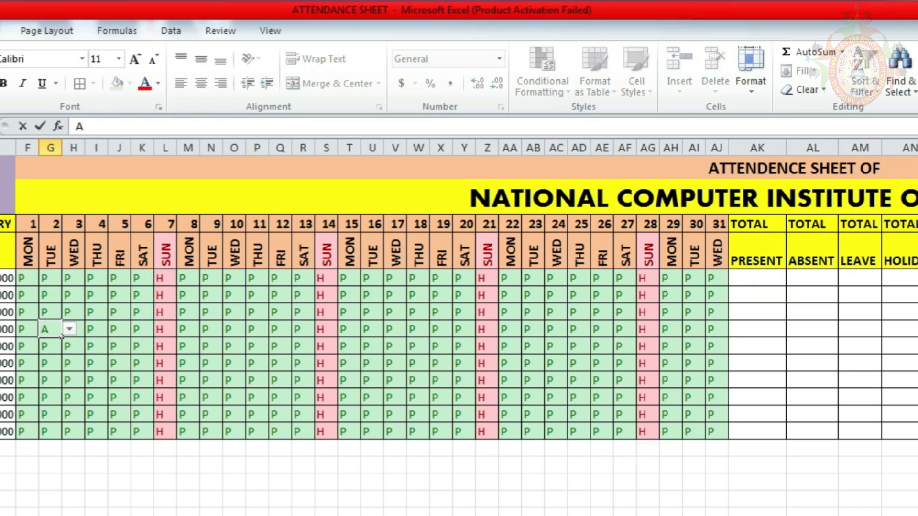
left_click(235, 346)
type("A")
left_click(215, 295)
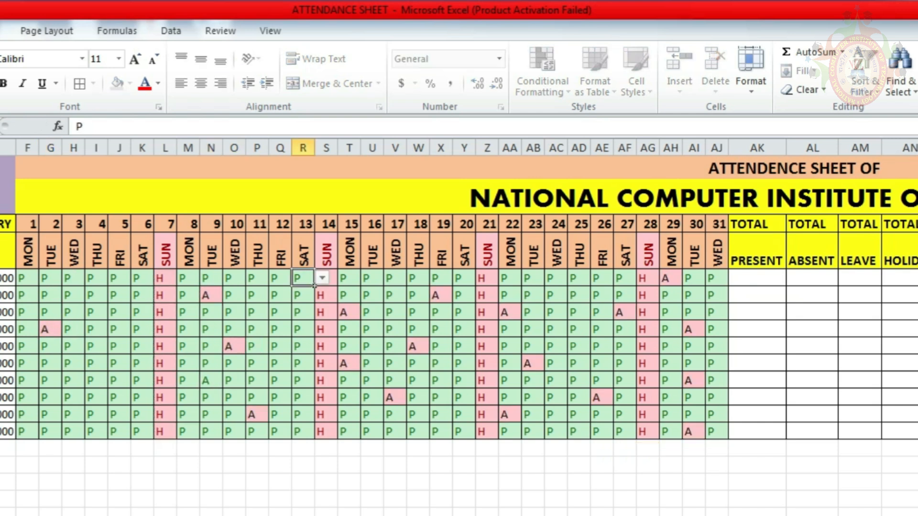
type("A")
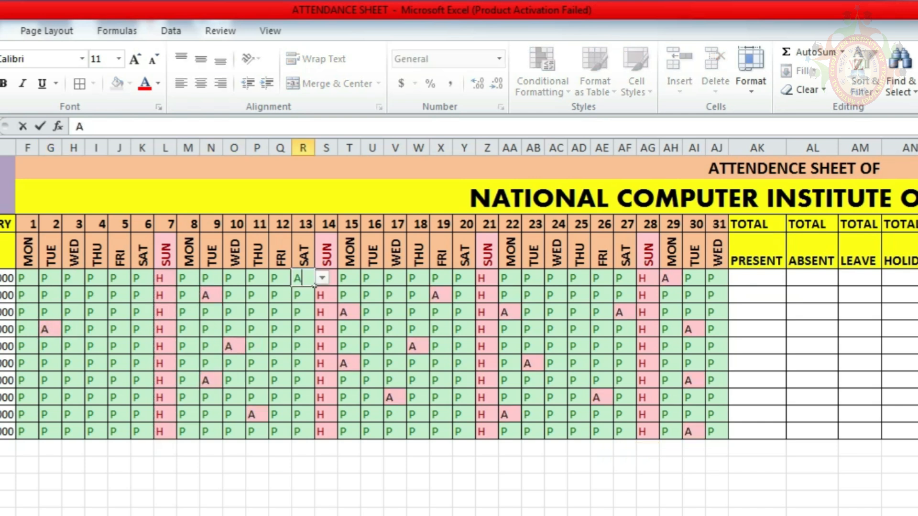
left_click(142, 295)
type("A")
left_click(119, 380)
type("A")
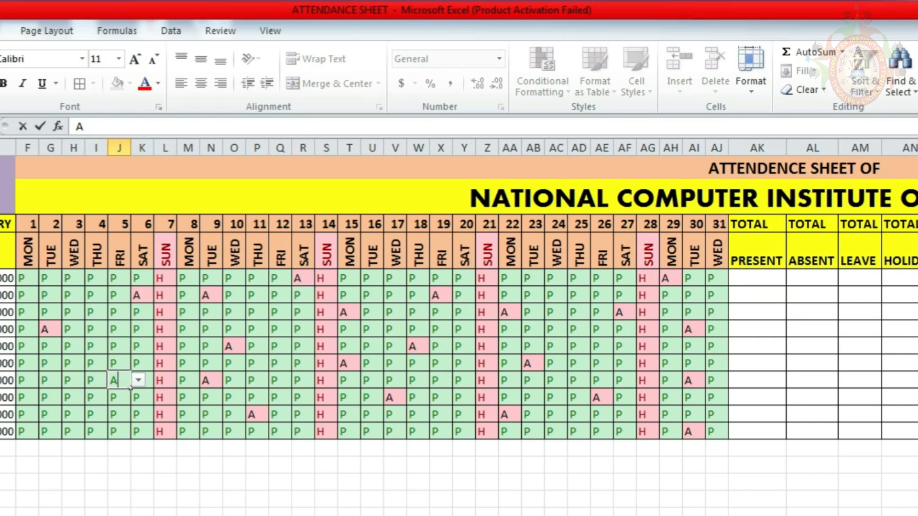
left_click_drag(28, 397, 27, 415)
type("A")
key("Return")
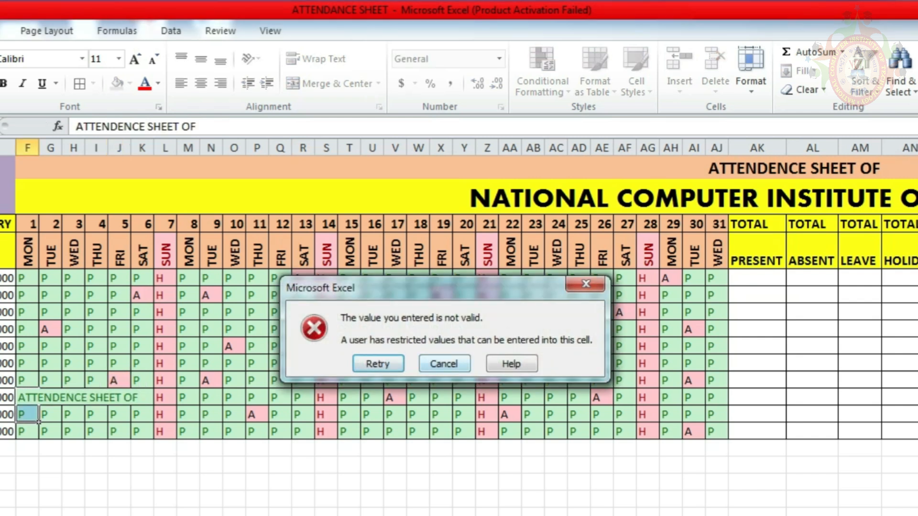
left_click(445, 364)
Mark further absences with A in I6, G5 and G10
left_click(96, 296)
type("A")
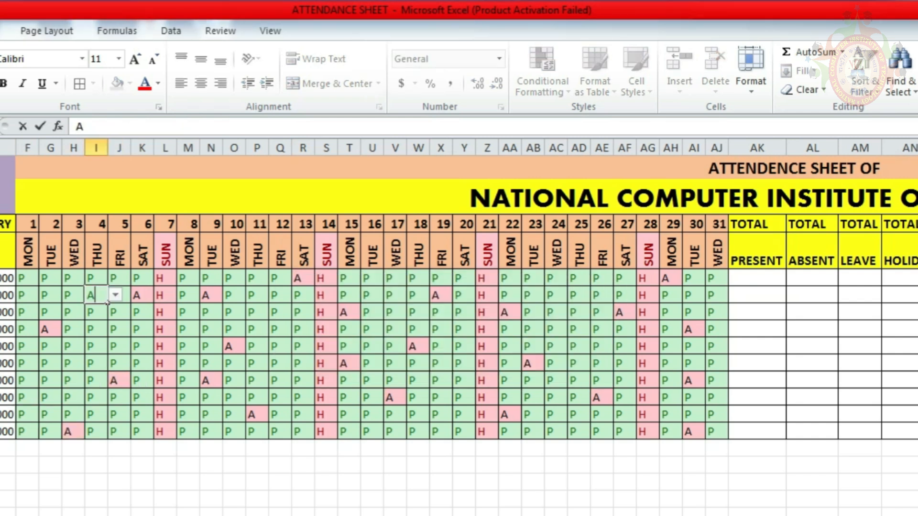
left_click(50, 279)
type("A")
left_click(50, 363)
type("A")
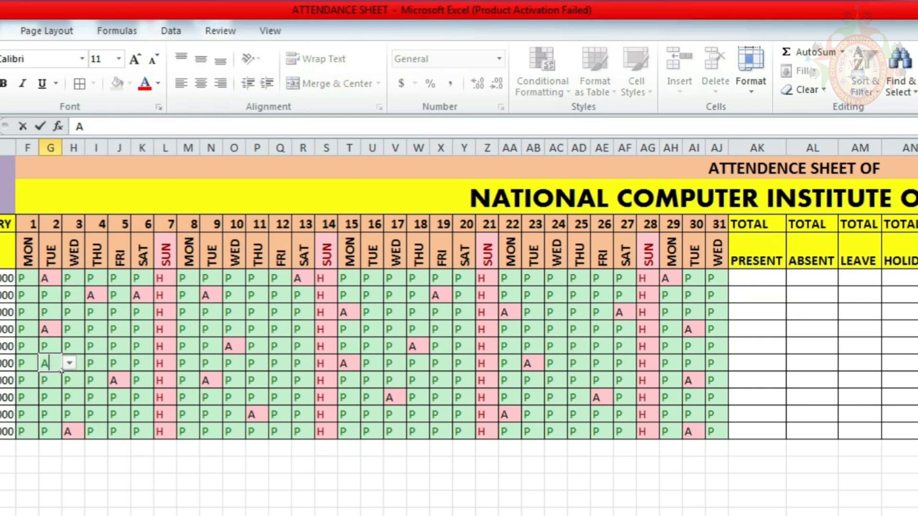
left_click(37, 401)
type("ATTENDENCE SHEET OF")
key("Return")
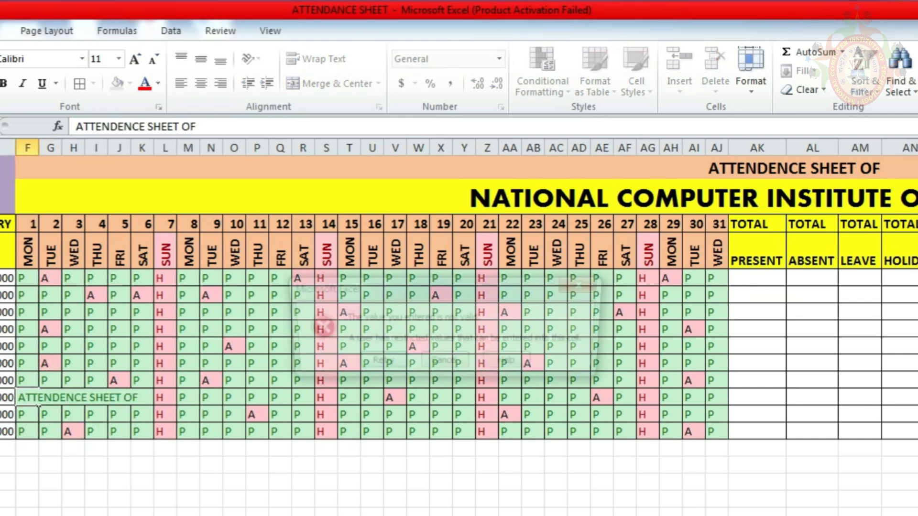
left_click(440, 363)
Mark leave days with L in scattered attendance cells, including W11, V6, AC8, AD13, AE8, X14, P7 and P12
left_click(421, 382)
type("L")
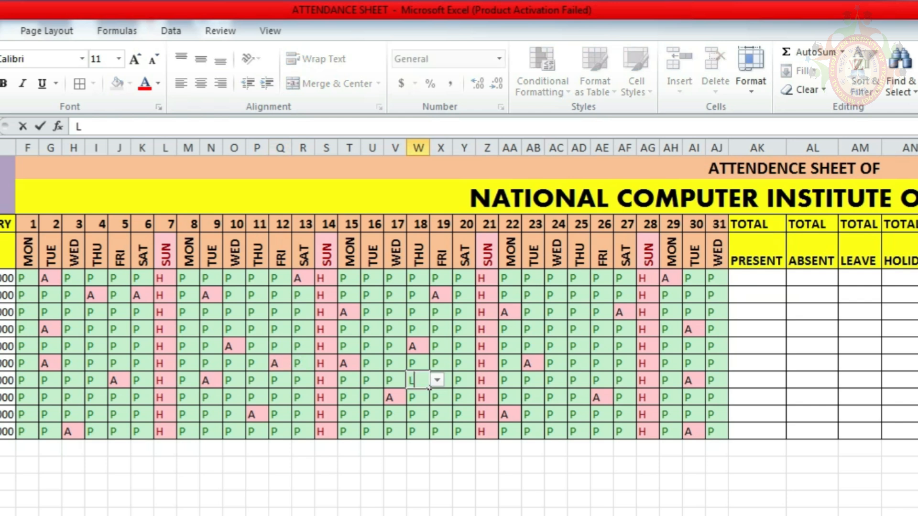
left_click(400, 296)
type("L")
left_click(565, 335)
type("L")
left_click(586, 421)
type("L")
left_click(611, 334)
type("L")
left_click(441, 432)
type("L")
left_click(258, 314)
type("L")
left_click(267, 403)
type("L")
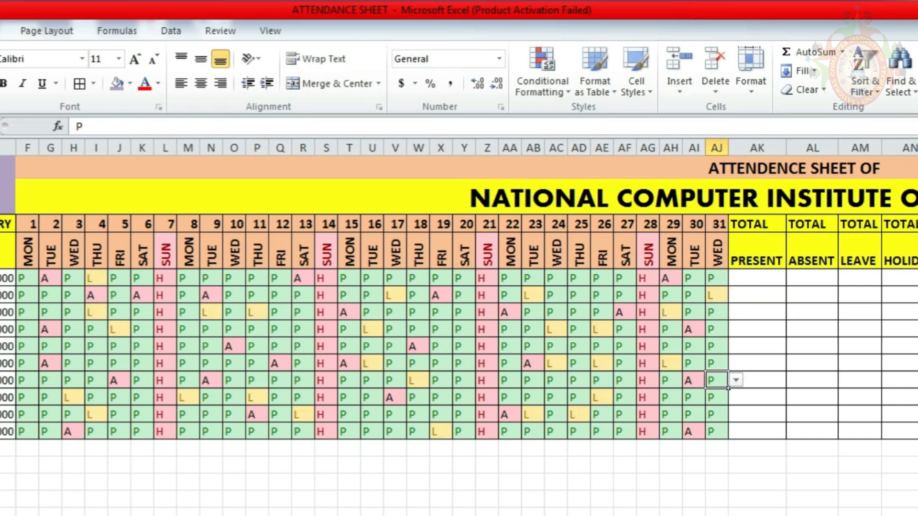
Enter =COUNTIF(F5:AJ5,"P") in AK5 under TOTAL PRESENT and fill it down to AK14
left_click(784, 283)
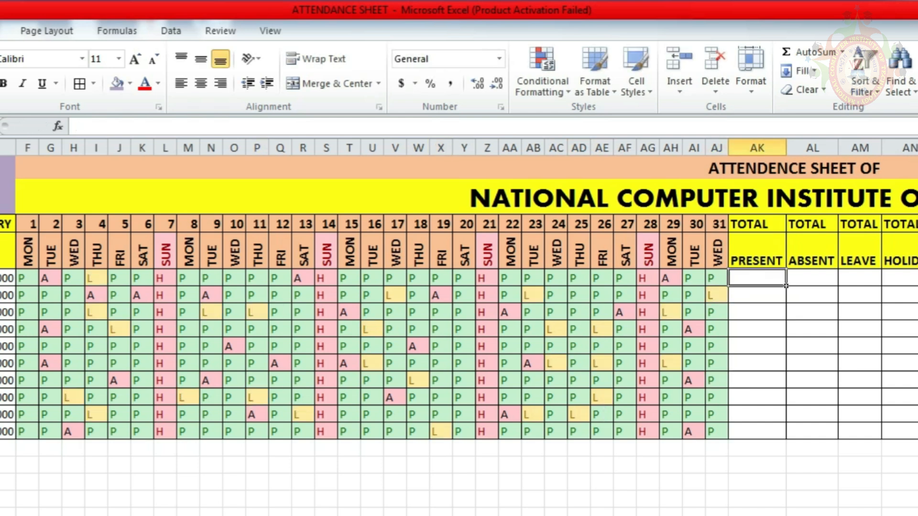
type("=COUNTIF(")
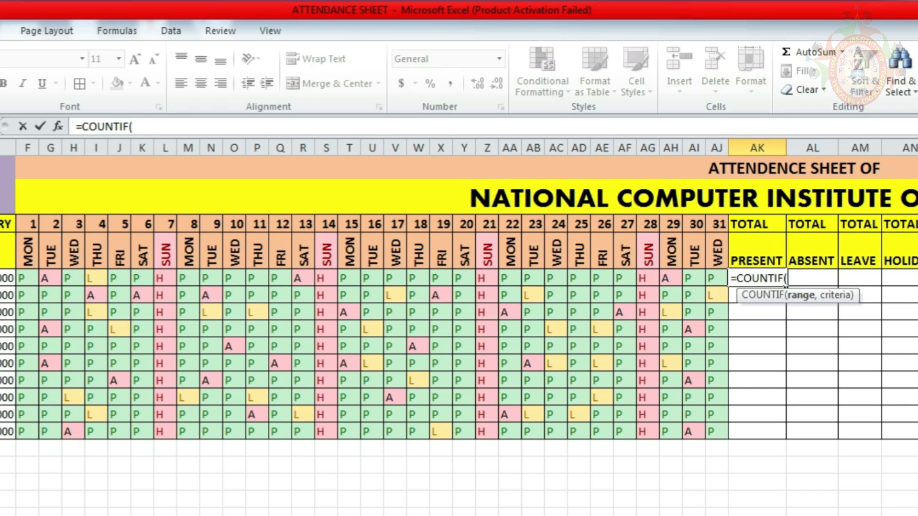
type("F5")
type(":")
type("AJ")
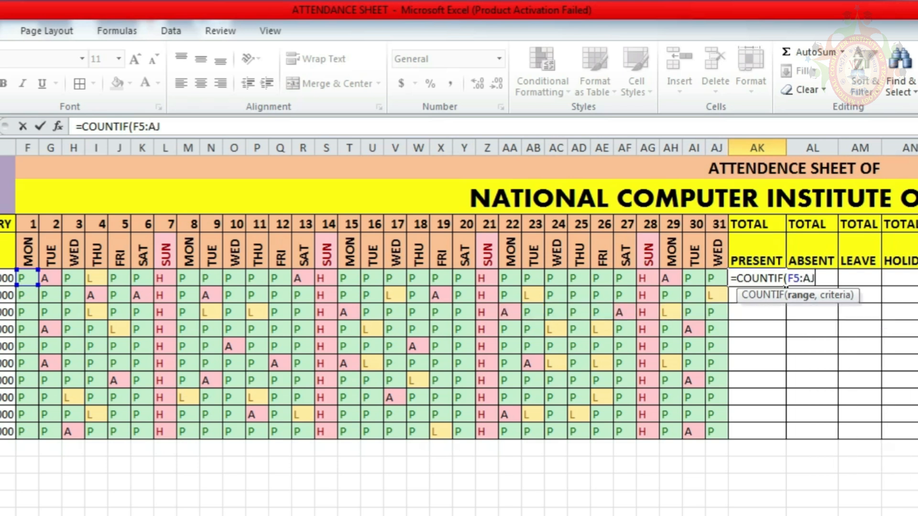
type("5,")
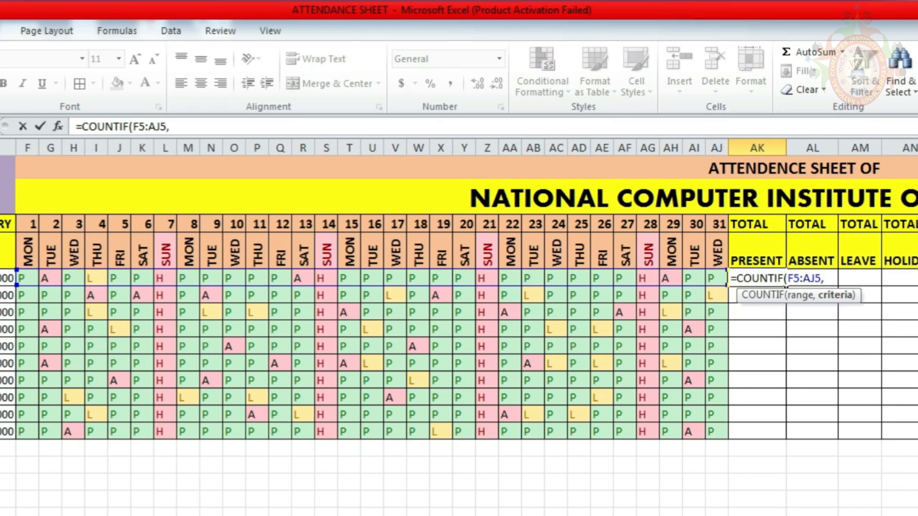
type("\"P\")")
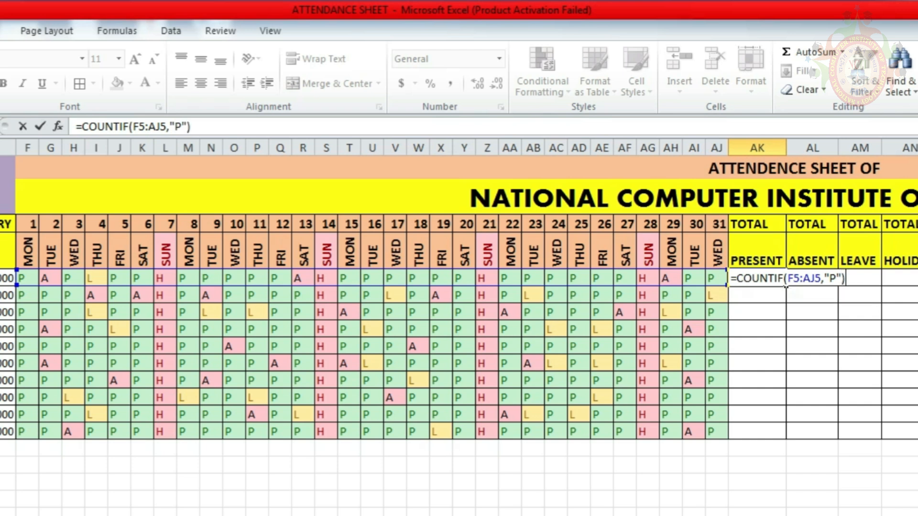
key("Return")
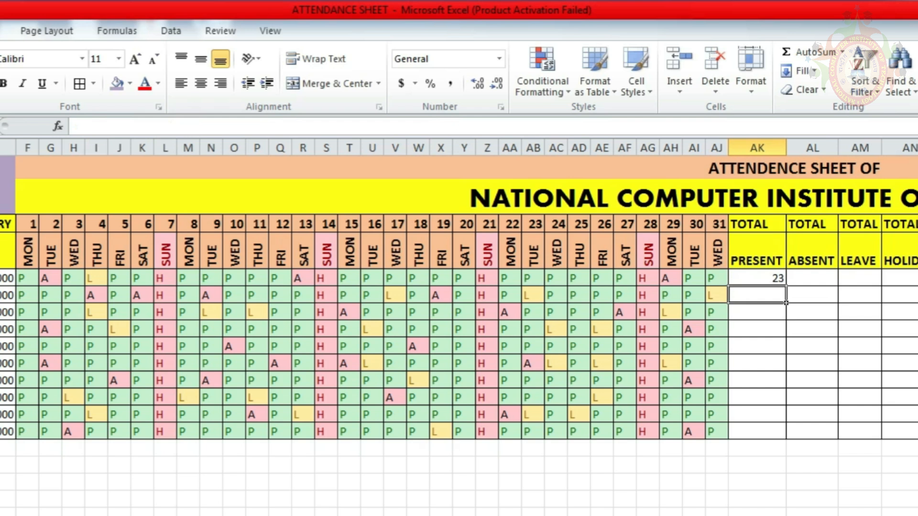
key("Up")
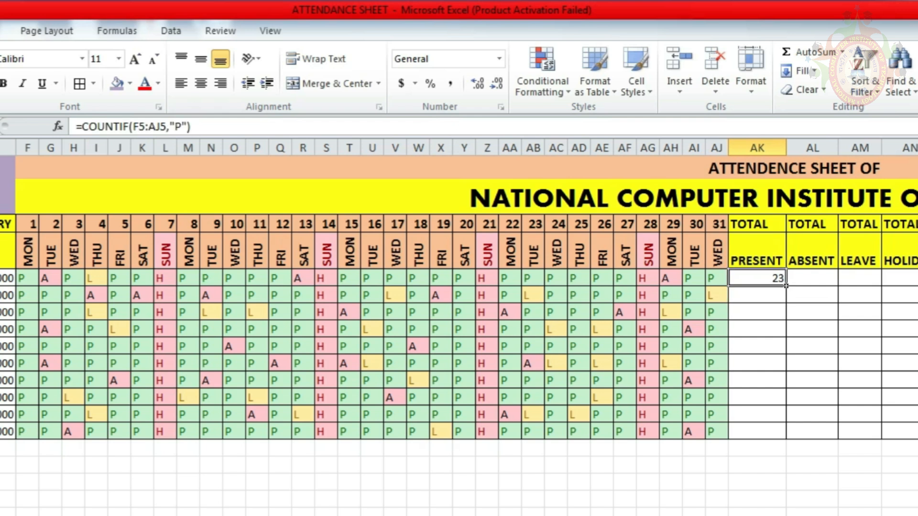
left_click_drag(786, 285, 786, 439)
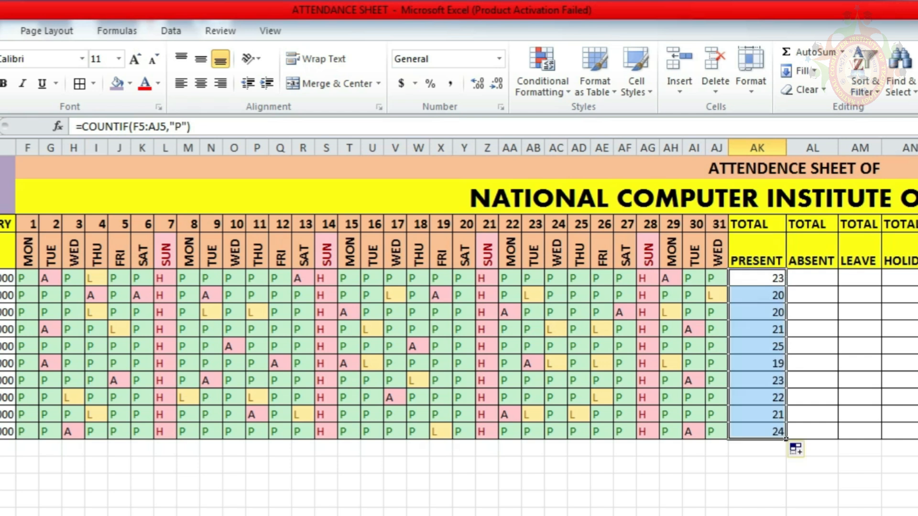
Enter =COUNTIF(F5:AJ5,"A") in AL5 under TOTAL ABSENT and fill it down to AL14
left_click(837, 285)
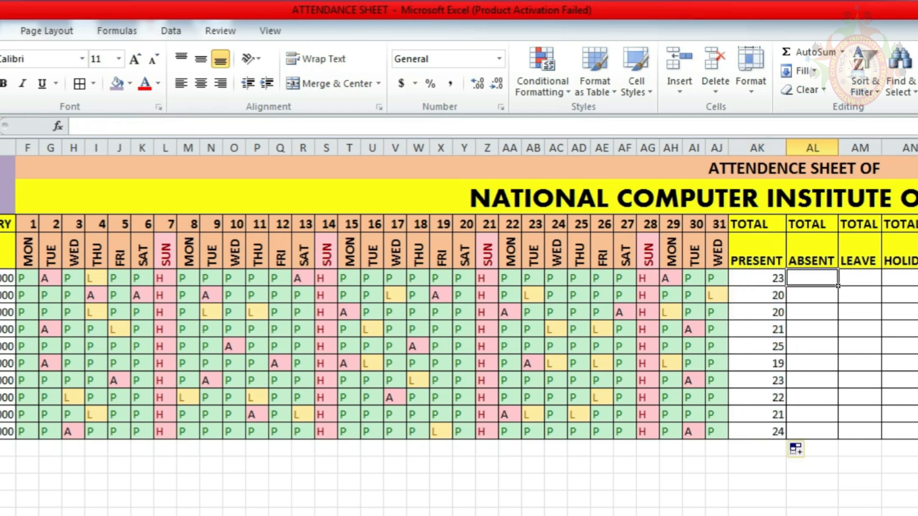
type("=COUNTIF")
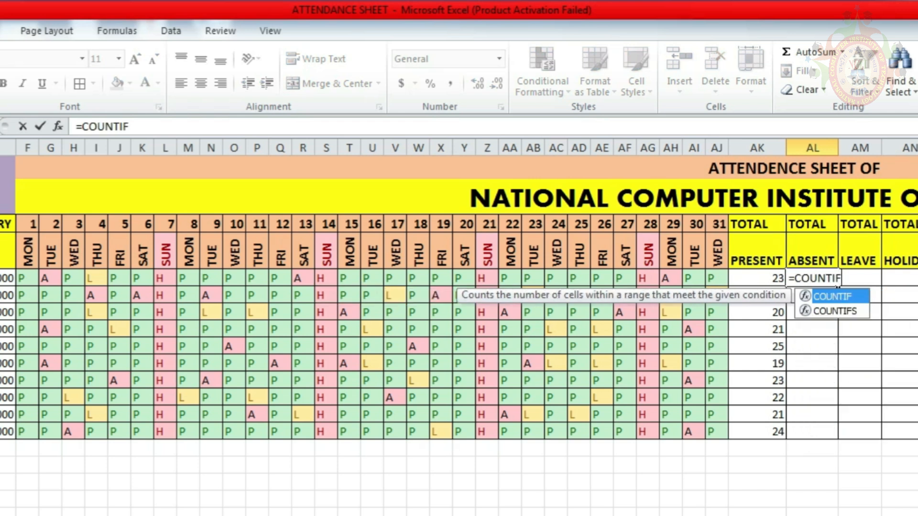
type("(F5:")
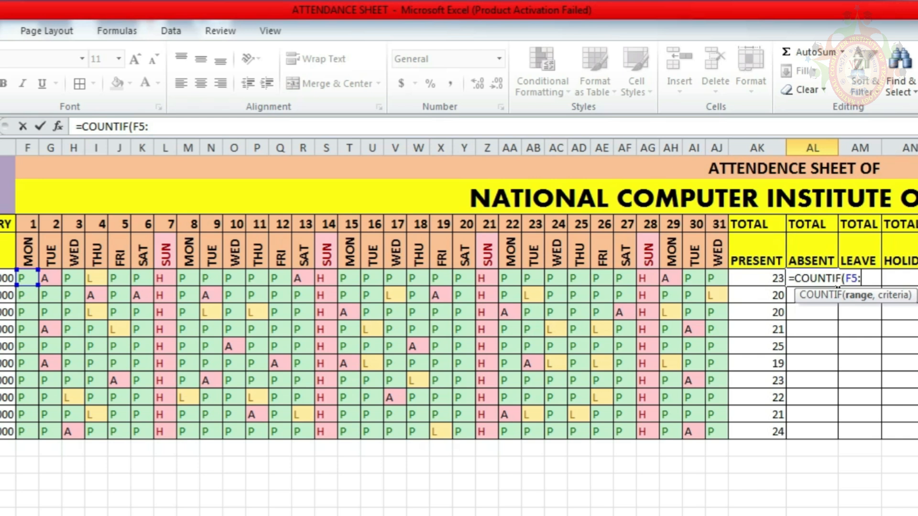
type("AJ5")
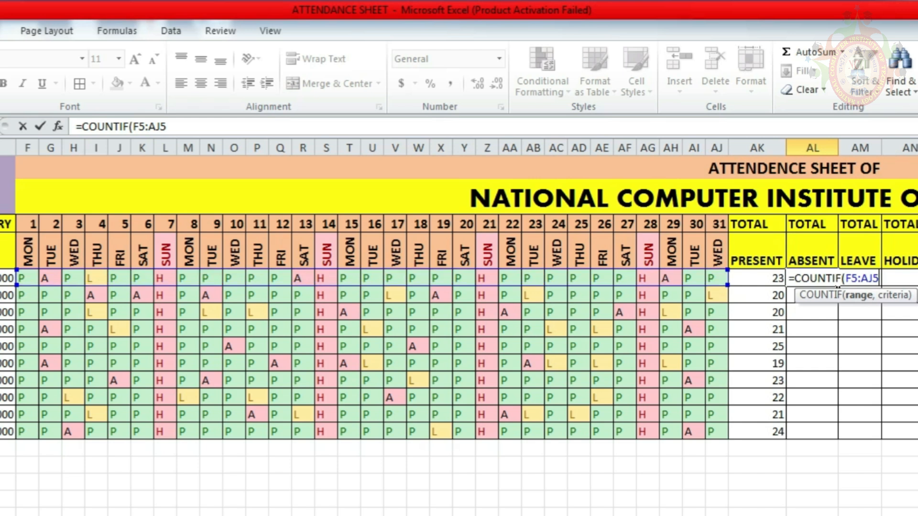
type(",\"")
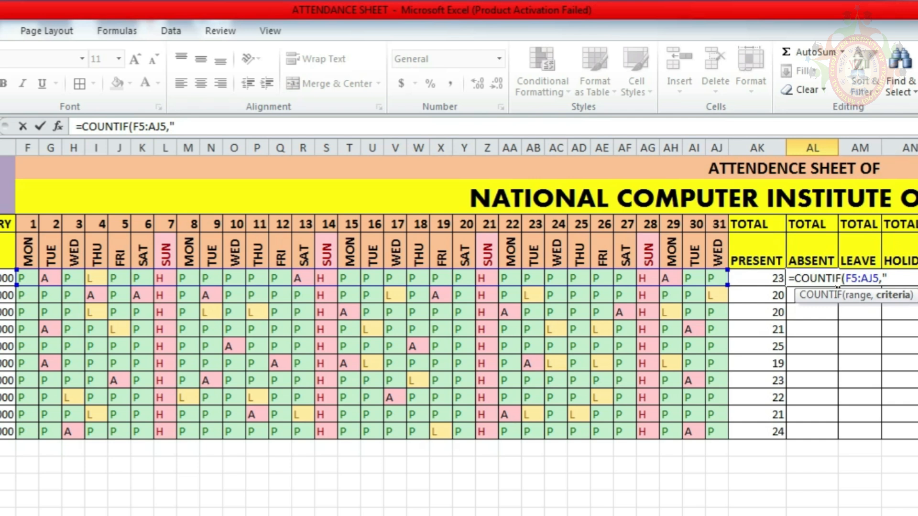
type("A\")")
key("Return")
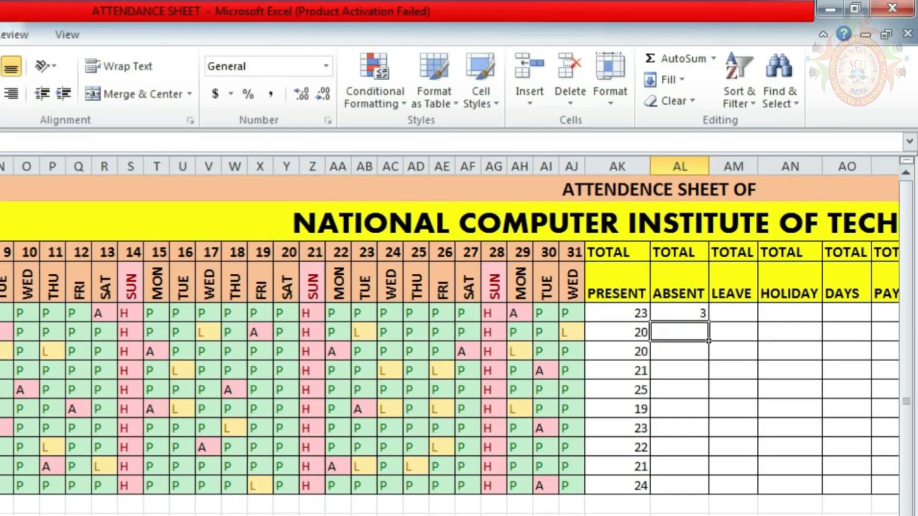
left_click(706, 319)
left_click_drag(708, 321, 708, 494)
Enter =COUNTIF(F5:AJ5,"L") in AM5 under TOTAL LEAVE and fill it down to AM14
left_click(755, 320)
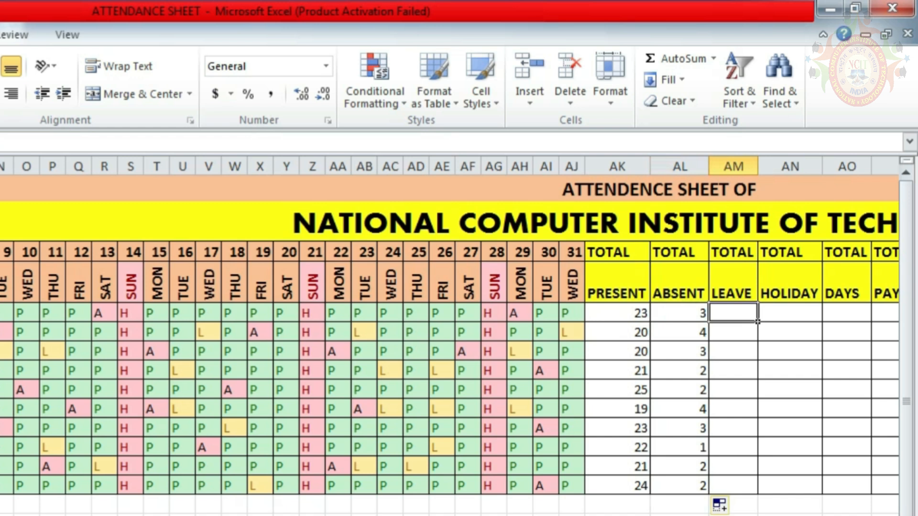
type("=COUNTIF")
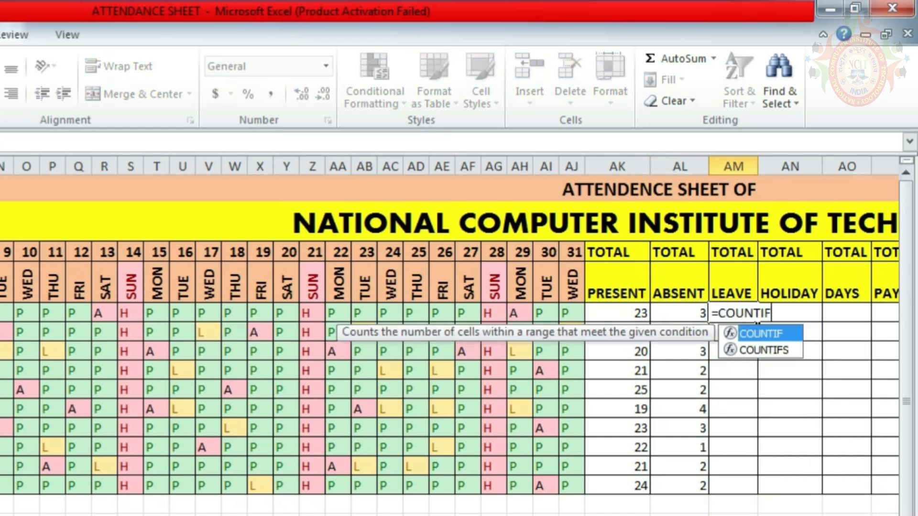
type("(F")
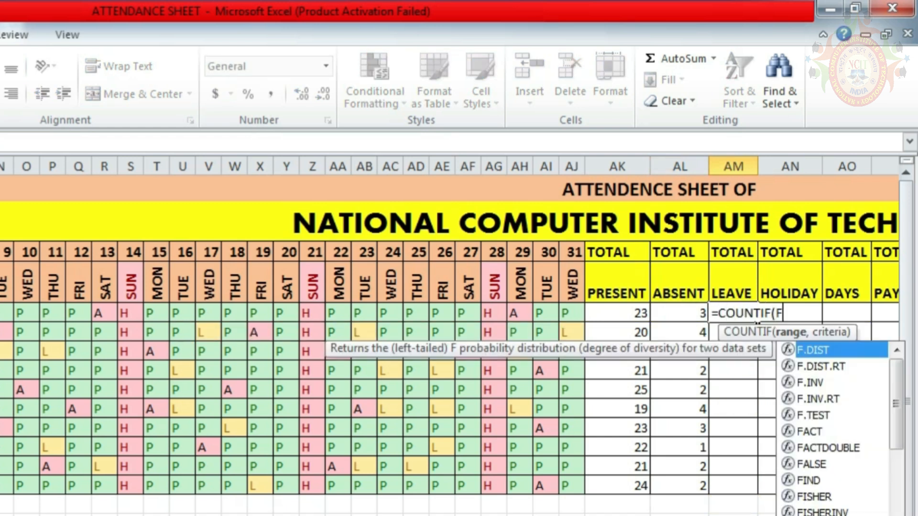
type("5:")
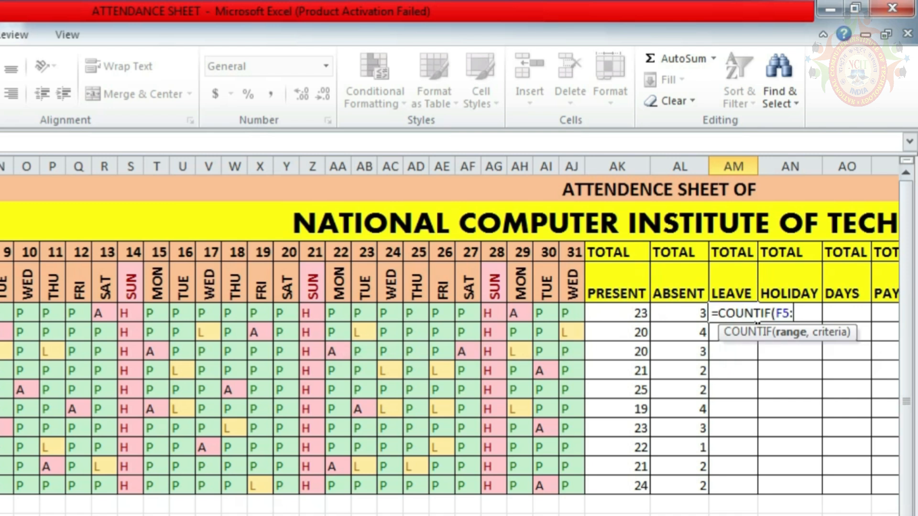
type("AJ5,\"L")
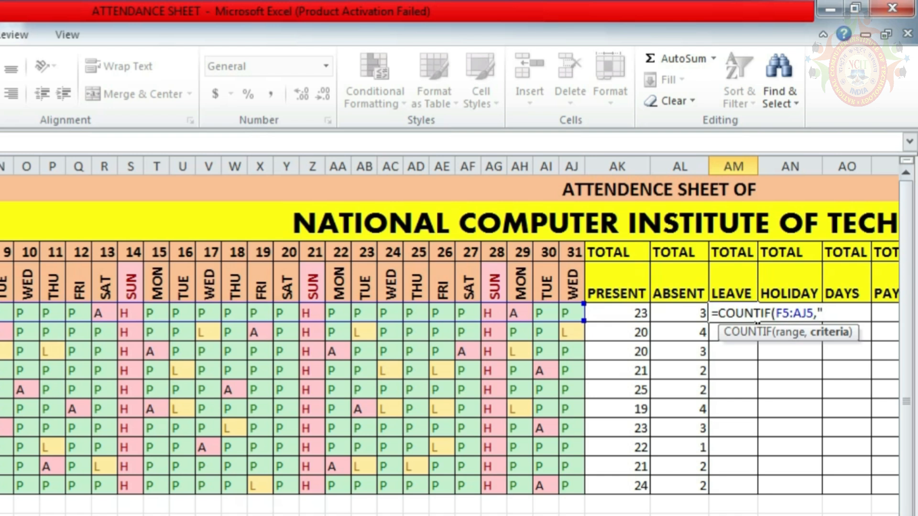
type("\")")
key("Return")
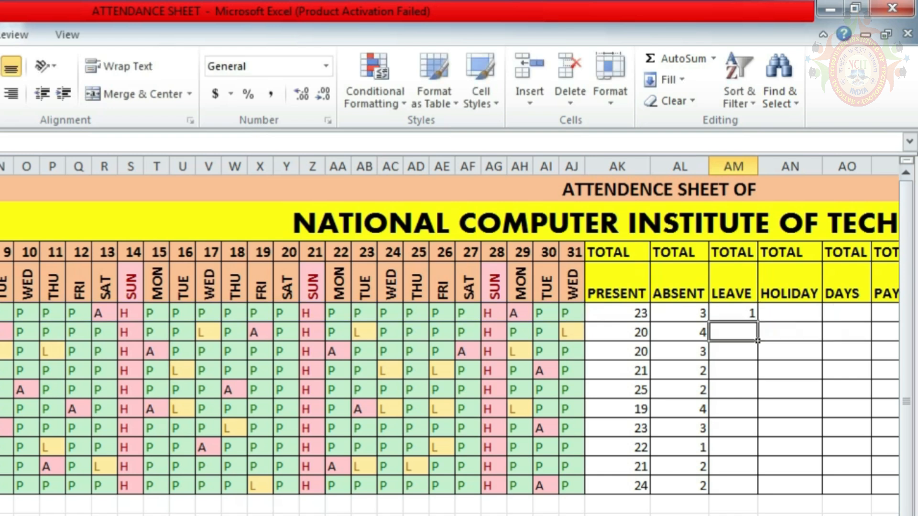
key("Up")
left_click_drag(758, 322, 758, 494)
Enter =COUNTIF(F5:AJ5,"H") in AN5 under TOTAL HOLIDAY and fill it down to AN14
key("Right")
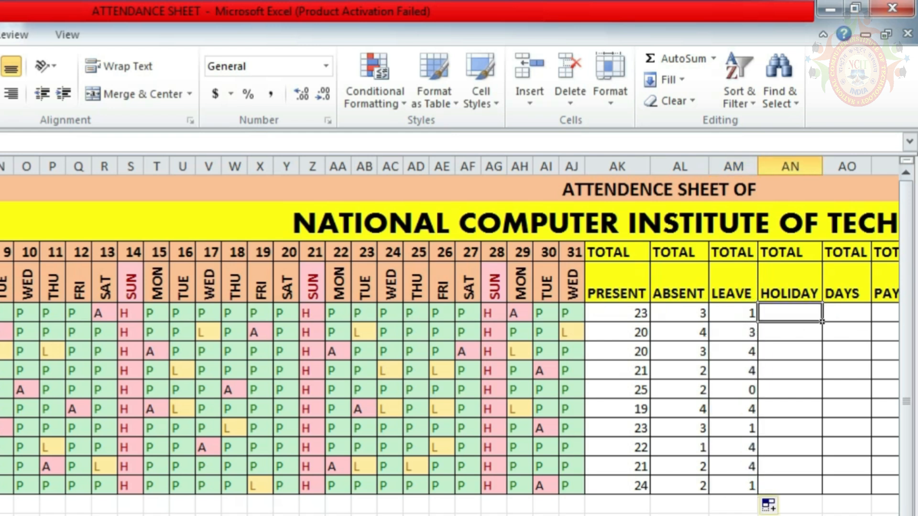
type("=COUNTIF(F")
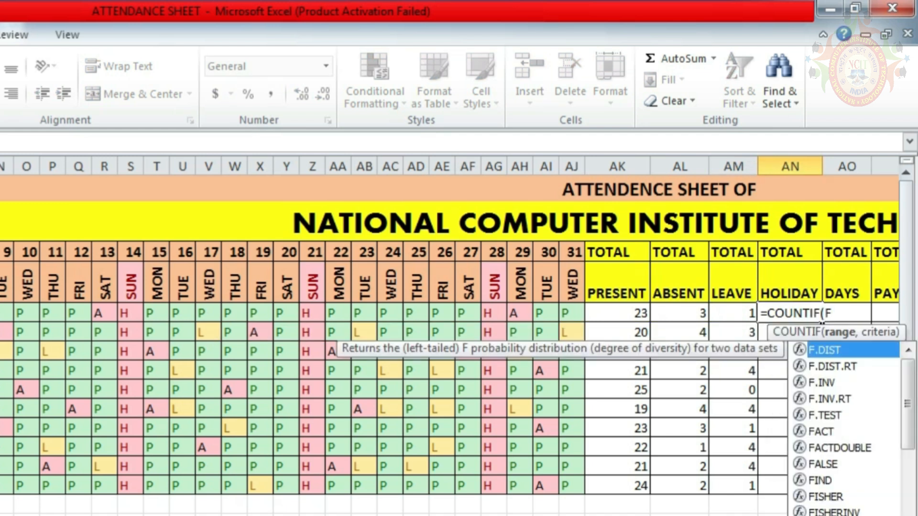
type("5:AJ5,\"H\")")
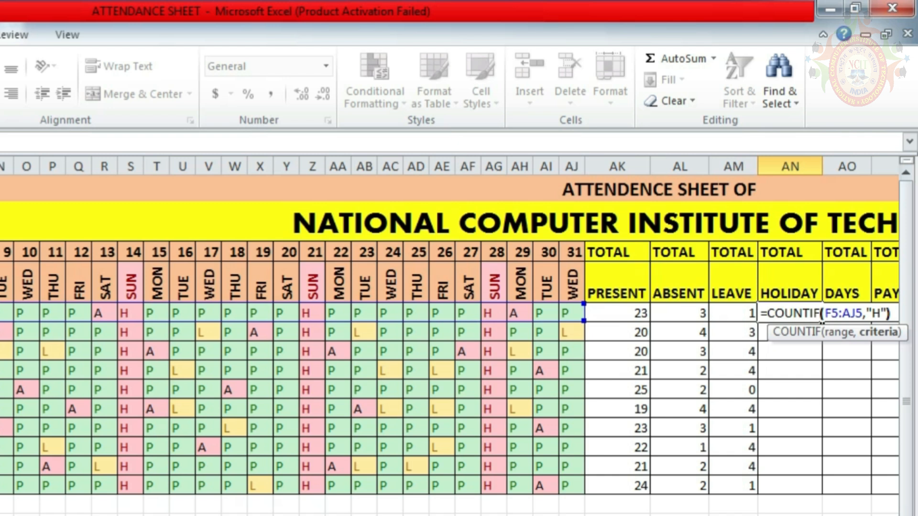
key("Return")
left_click(818, 319)
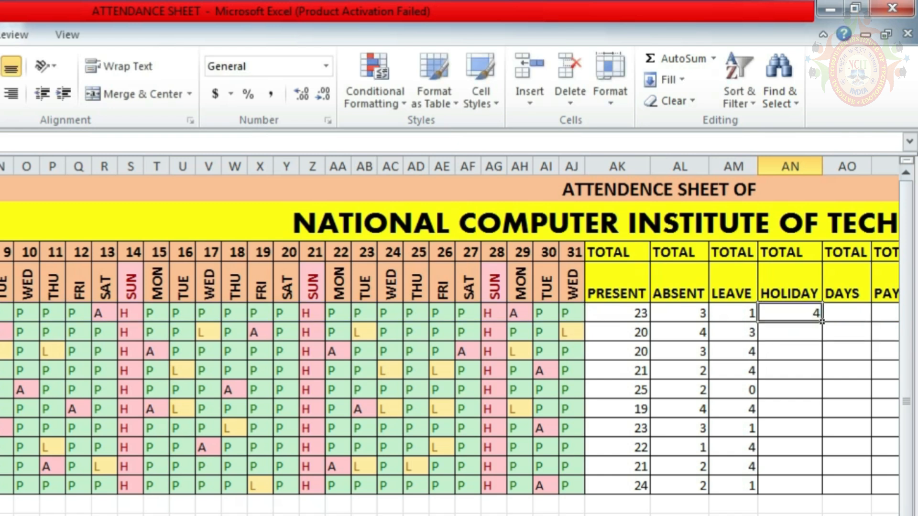
double_click(821, 321)
Enter =SUM(AK5:AN5) in AO5 under TOTAL DAYS and fill it down to AO14
left_click(869, 320)
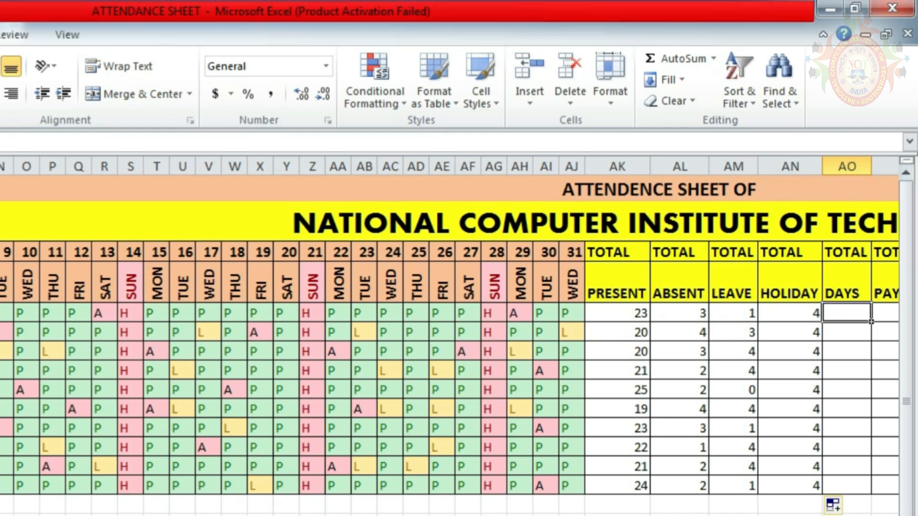
type("=")
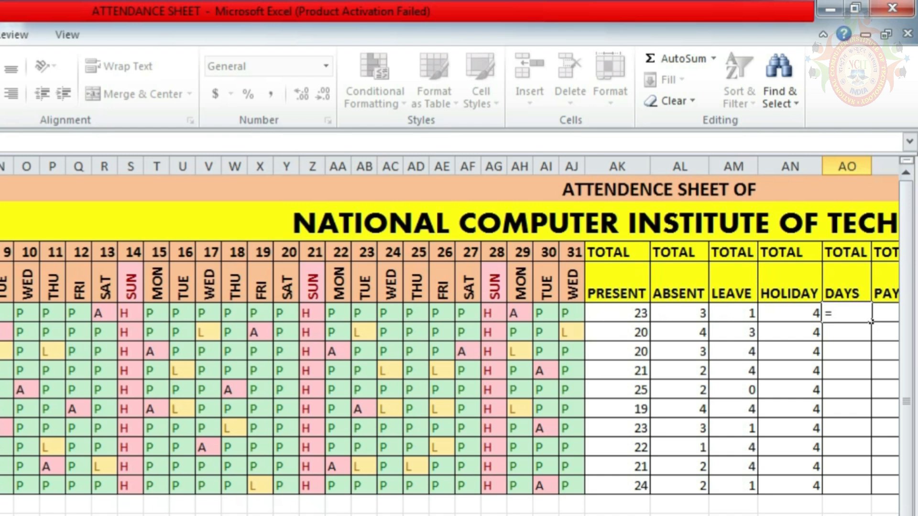
type("SUM")
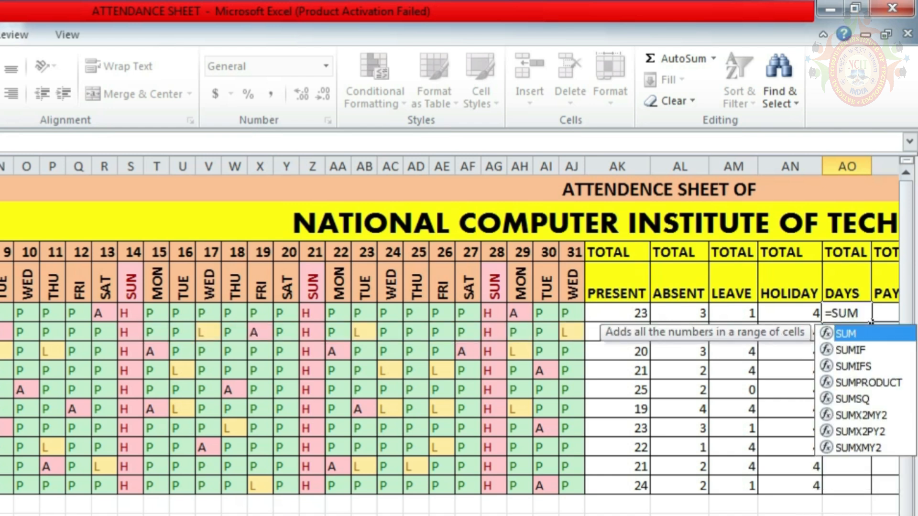
type("(")
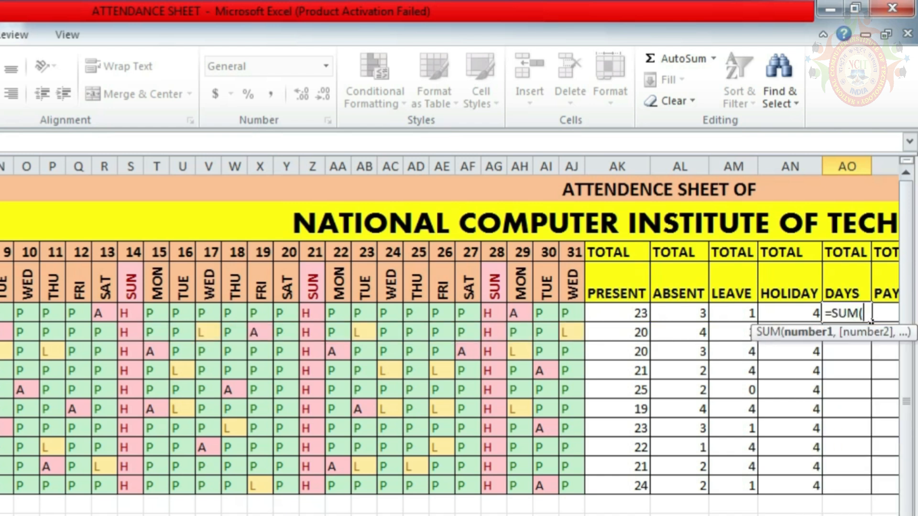
left_click_drag(595, 313, 815, 316)
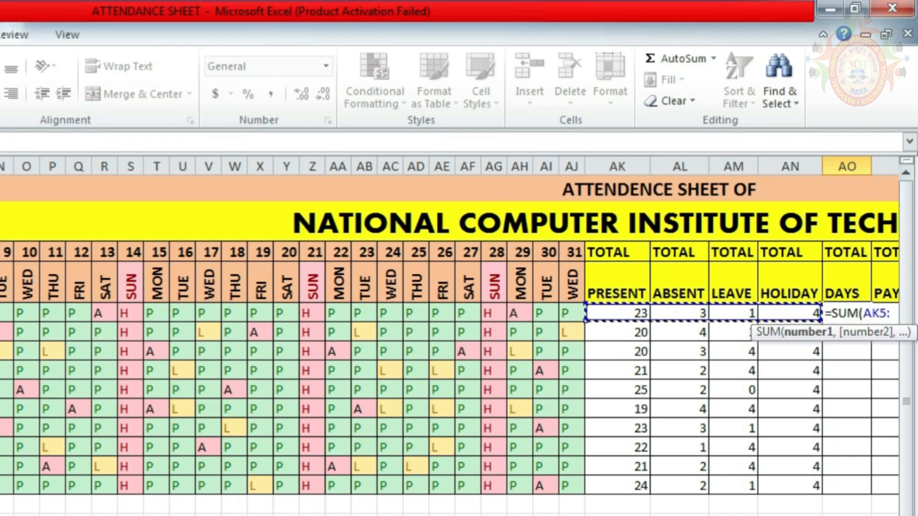
type(")")
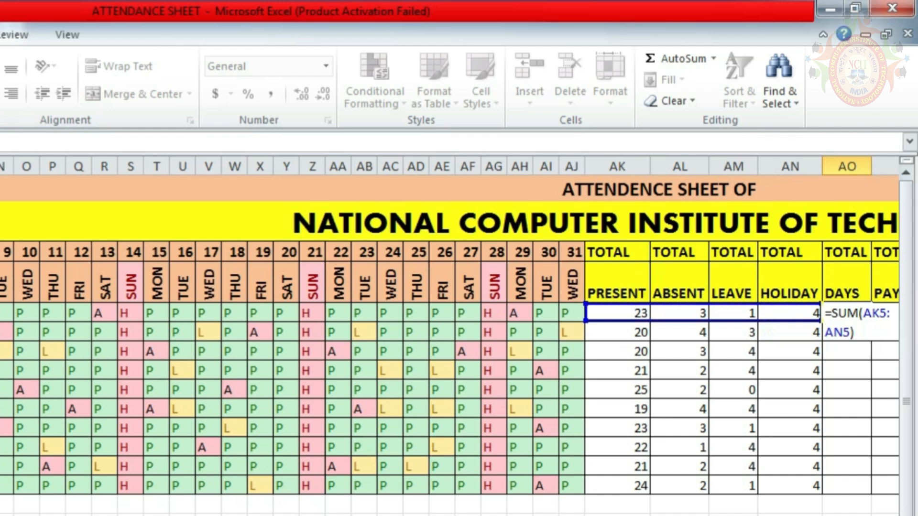
key("Return")
left_click(869, 320)
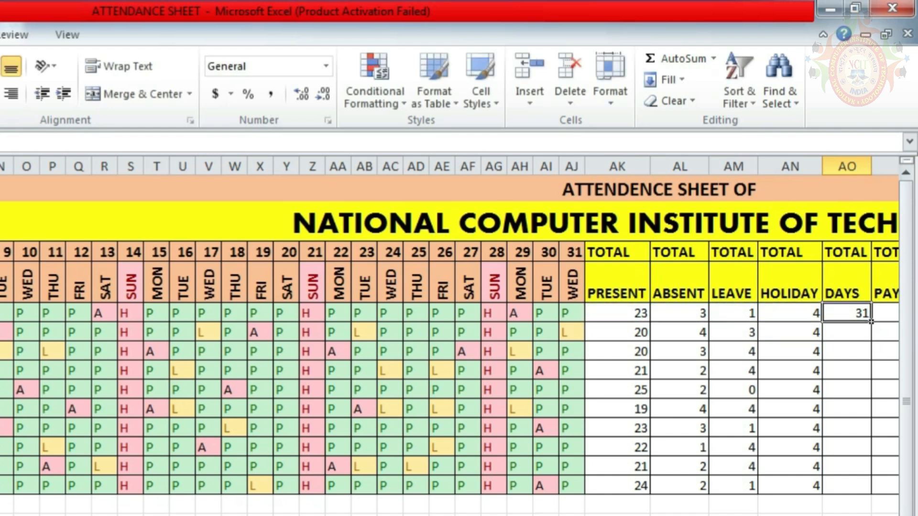
left_click_drag(870, 321, 894, 485)
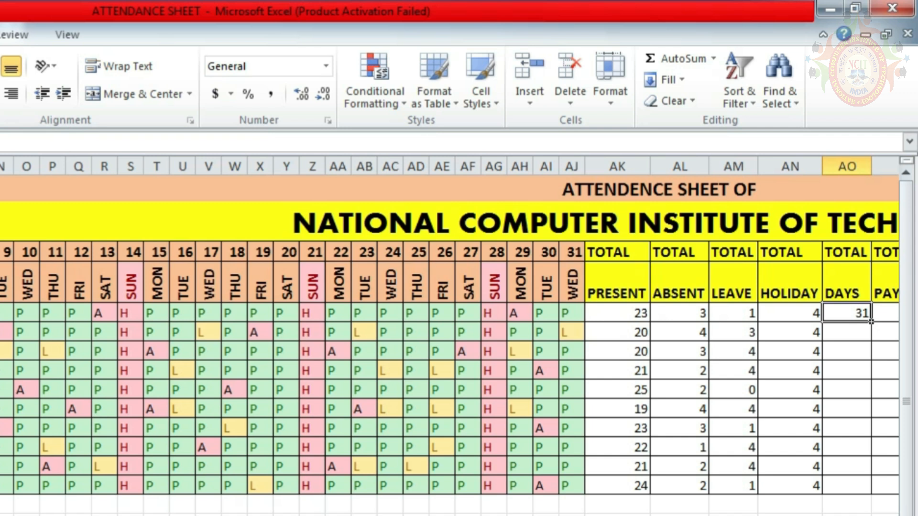
left_click_drag(870, 322, 871, 494)
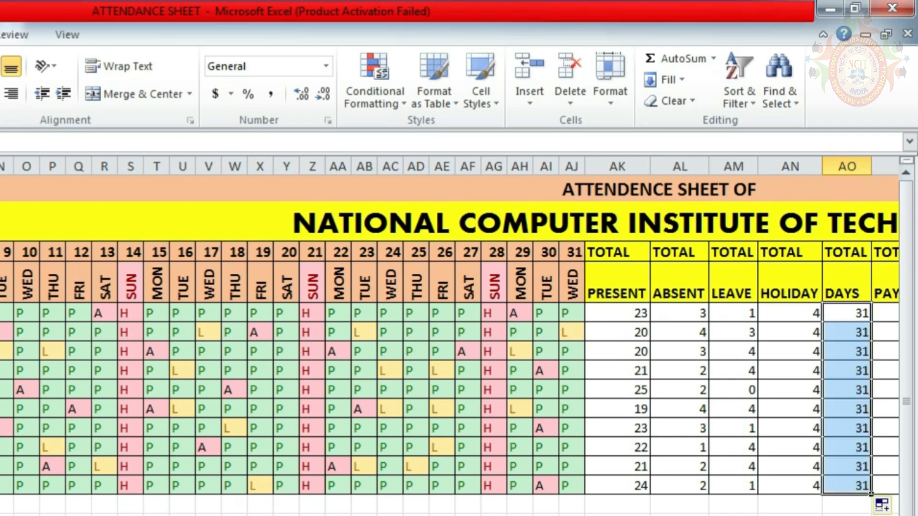
Enter =(AK5+AN5) in AP5 under TOTAL PAYBLE DAYS and fill it down to AP14
scroll(450, 335, "right", 4)
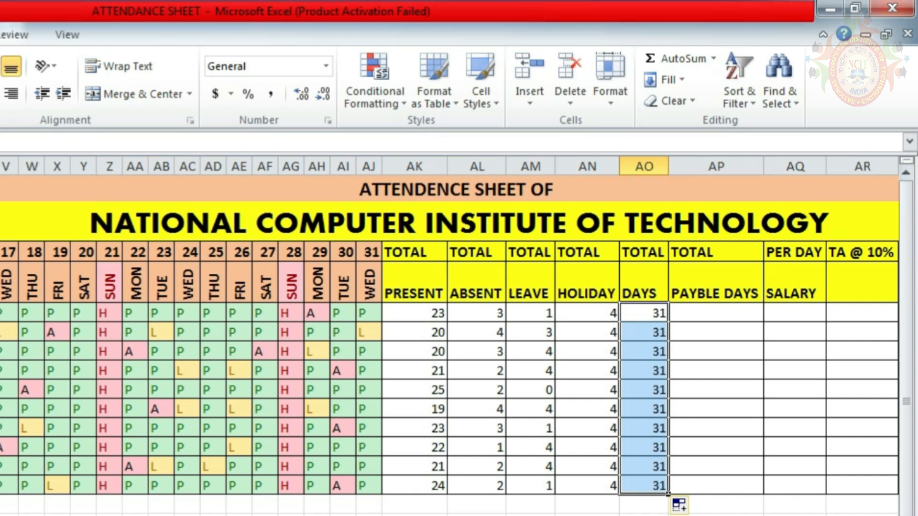
left_click(716, 313)
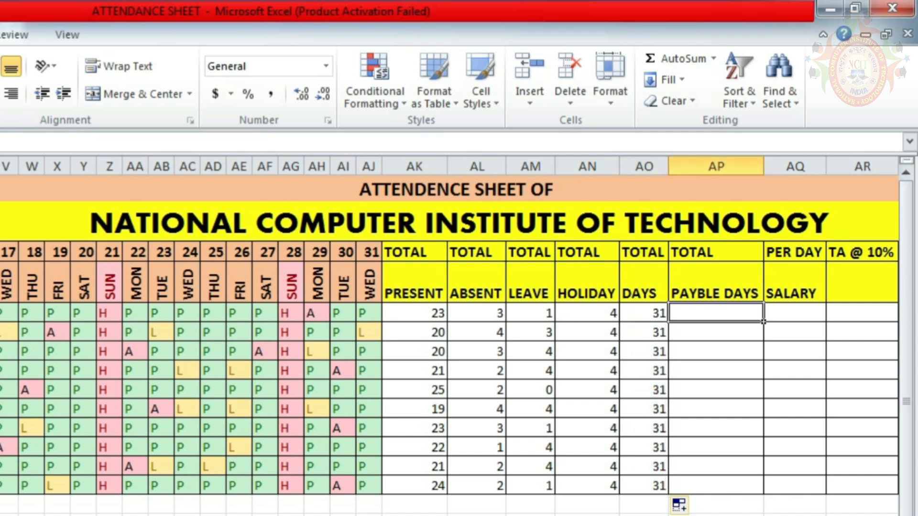
type("=")
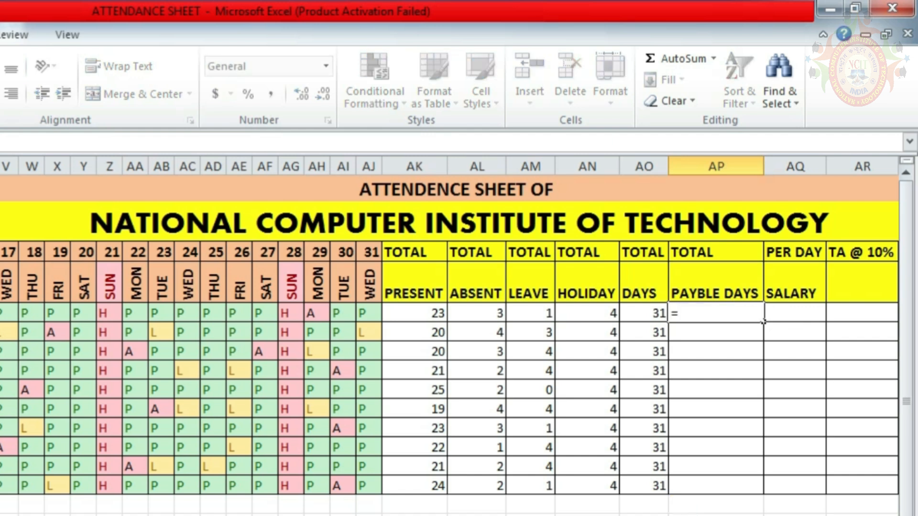
type("(")
key("Left")
key("Left")
key("Left")
key("Left")
key("Left")
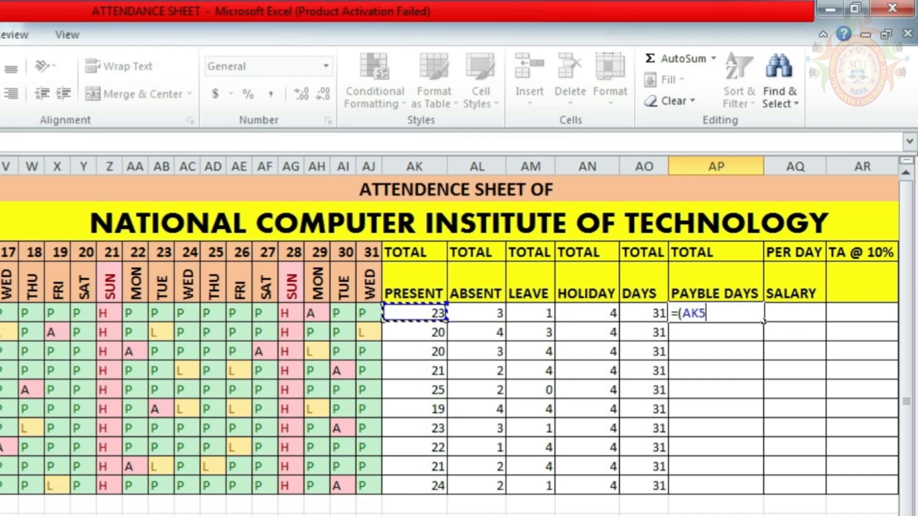
type("+")
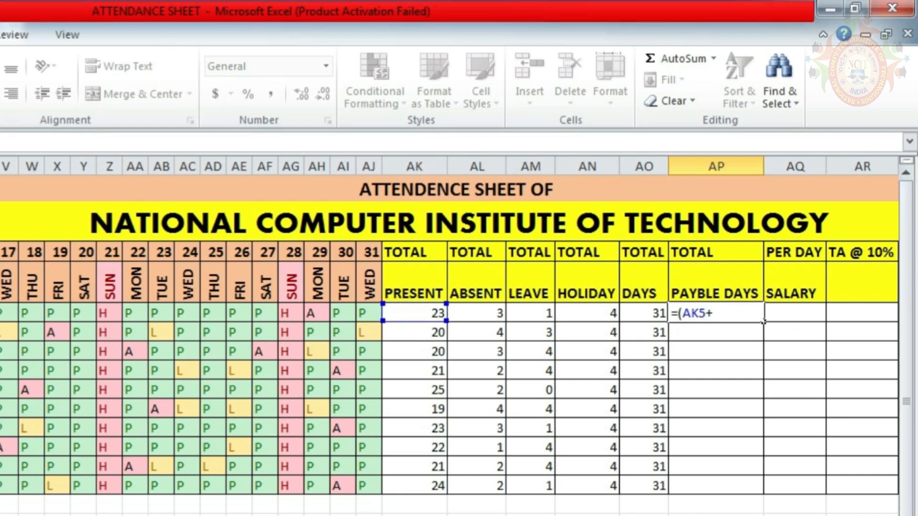
key("Left")
key("Left")
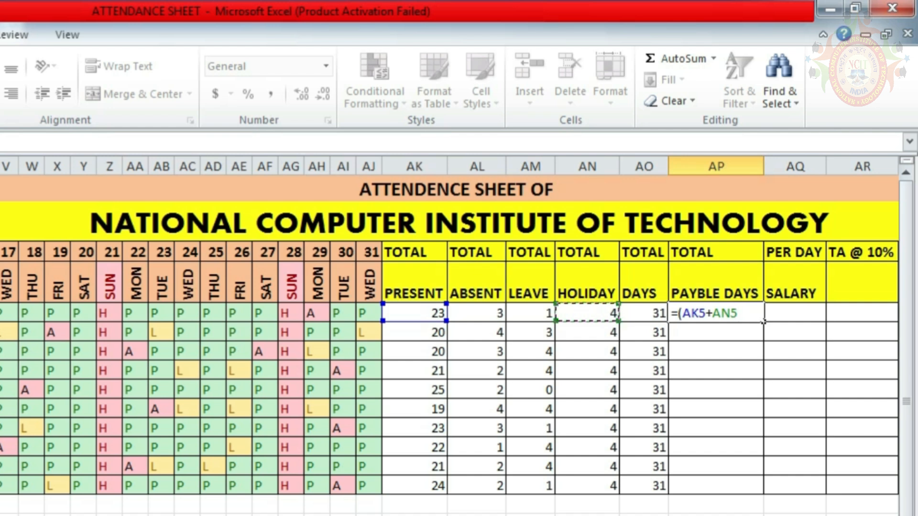
type(")")
key("Return")
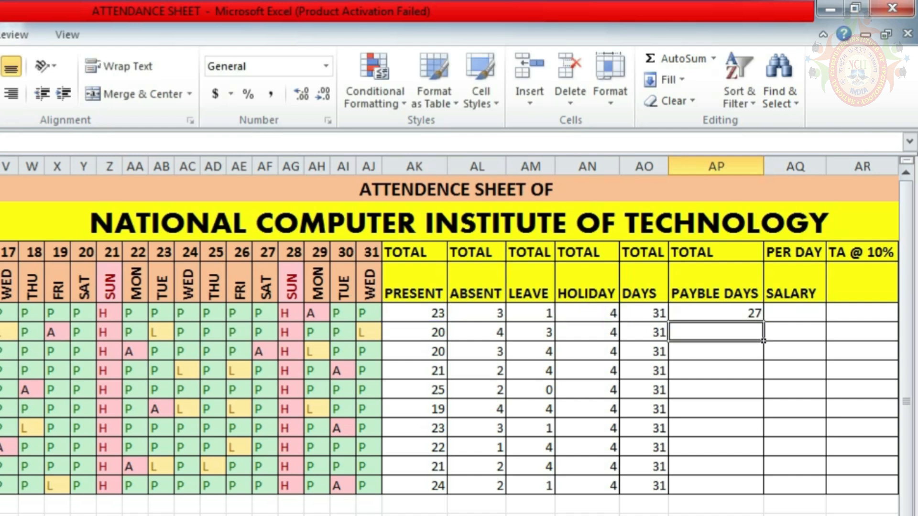
key("Up")
left_click_drag(764, 321, 764, 494)
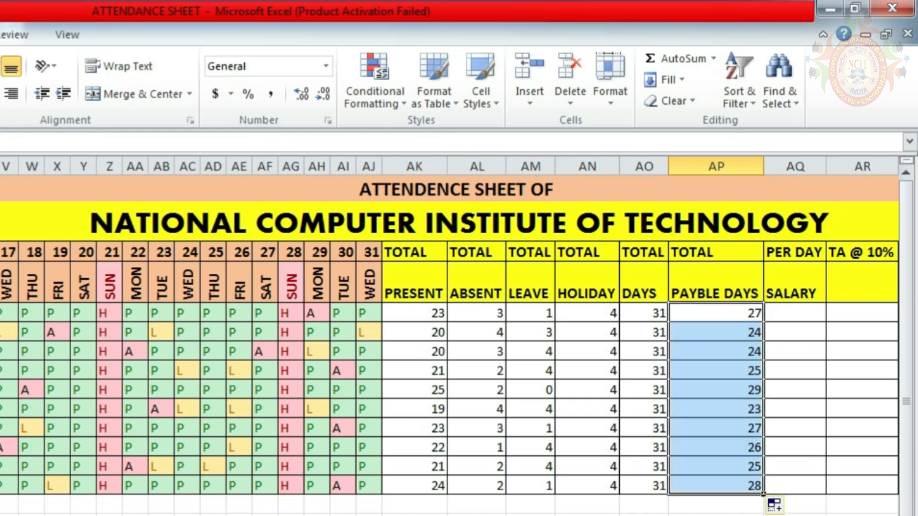
Enter =(E5/AO5) in AQ5 under PER DAY SALARY and fill it down to AQ14
left_click(823, 318)
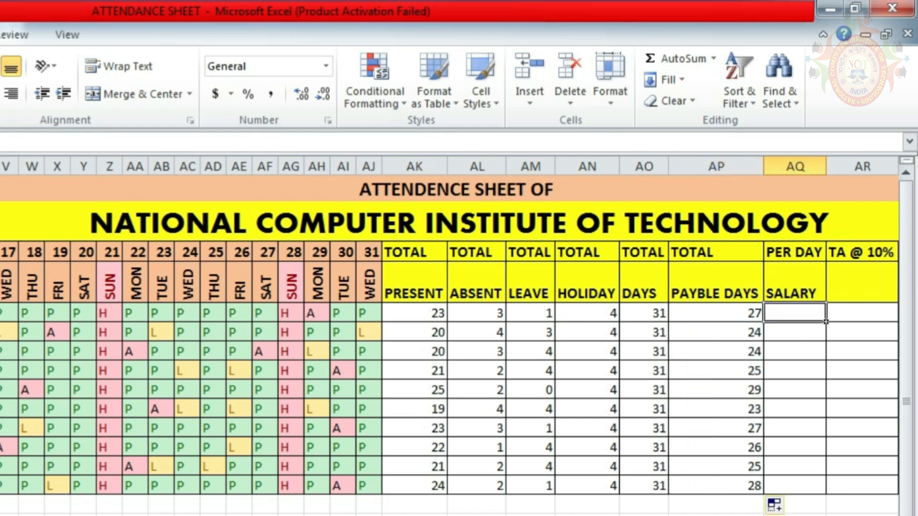
type("=")
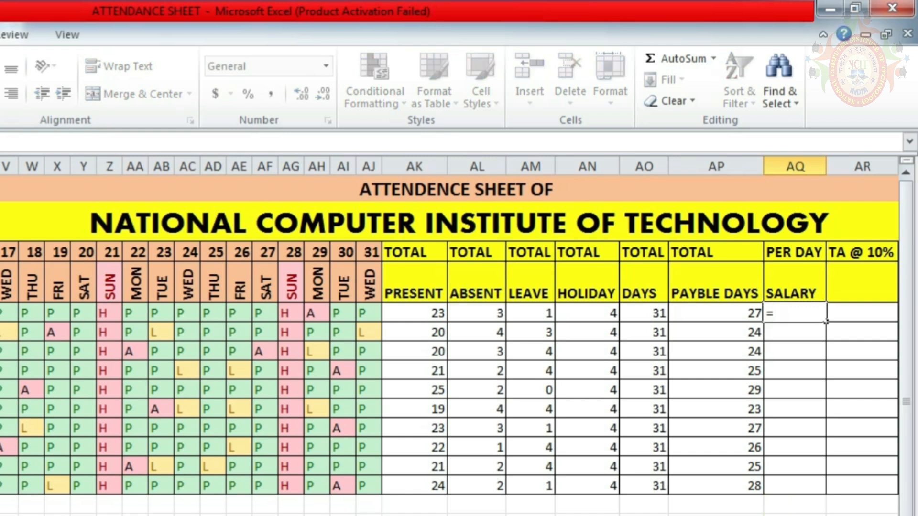
type("(")
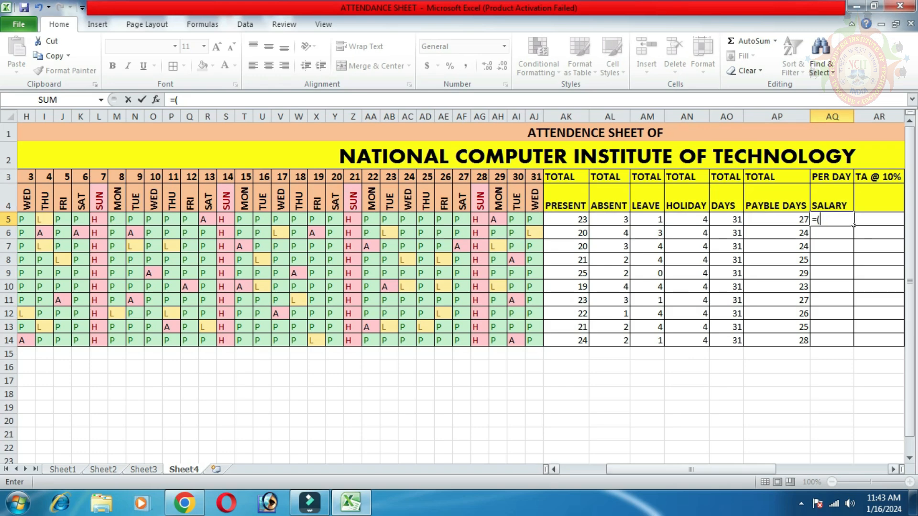
left_click_drag(692, 469, 644, 469)
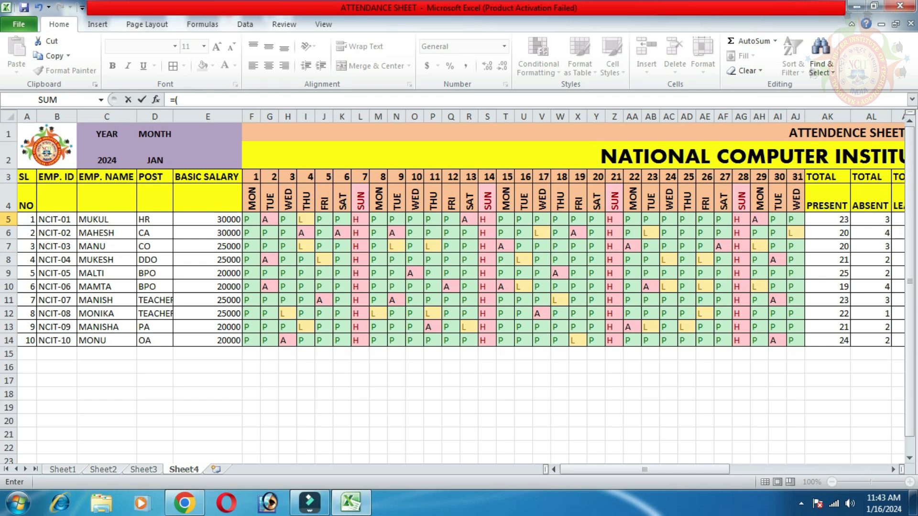
left_click(207, 220)
left_click_drag(644, 470, 756, 470)
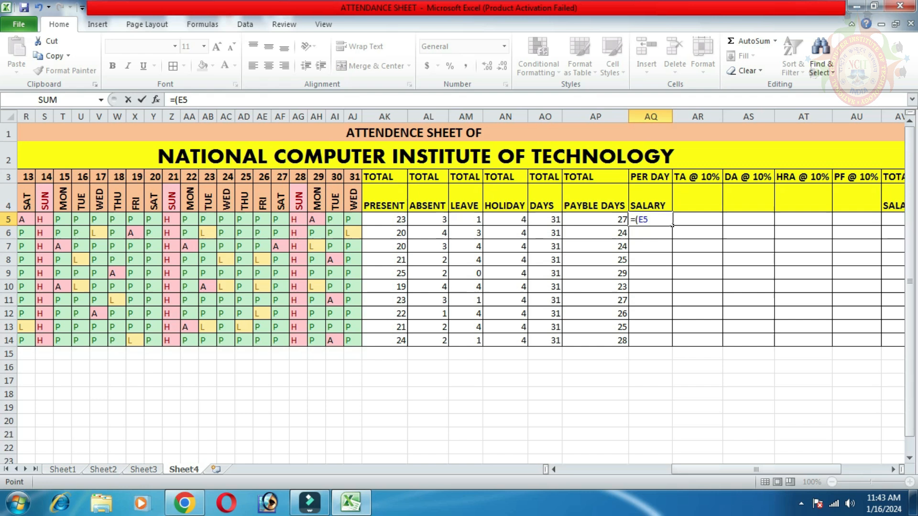
type("/")
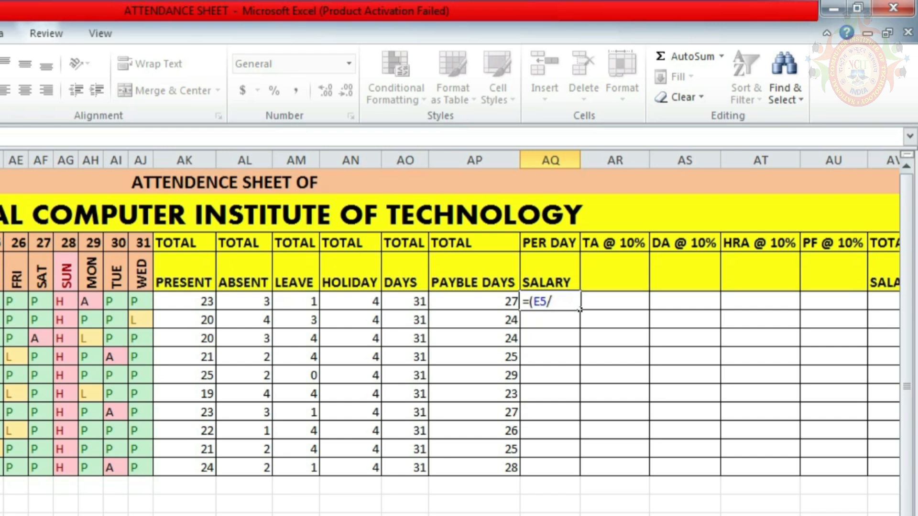
left_click(405, 301)
type(")")
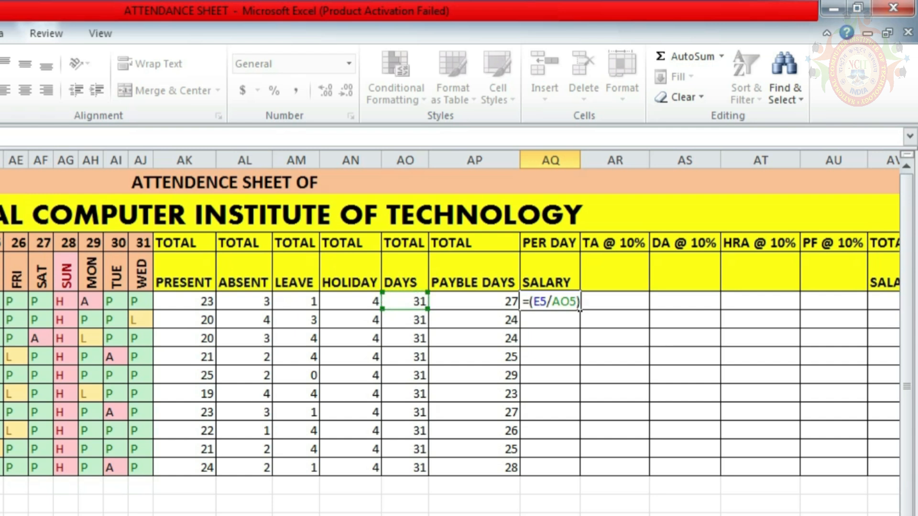
key("Return")
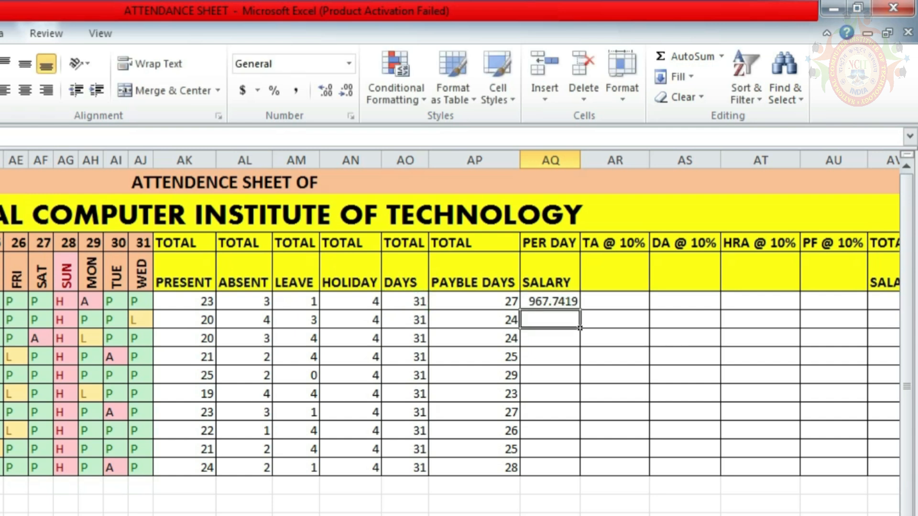
left_click(550, 302)
left_click_drag(580, 310, 580, 476)
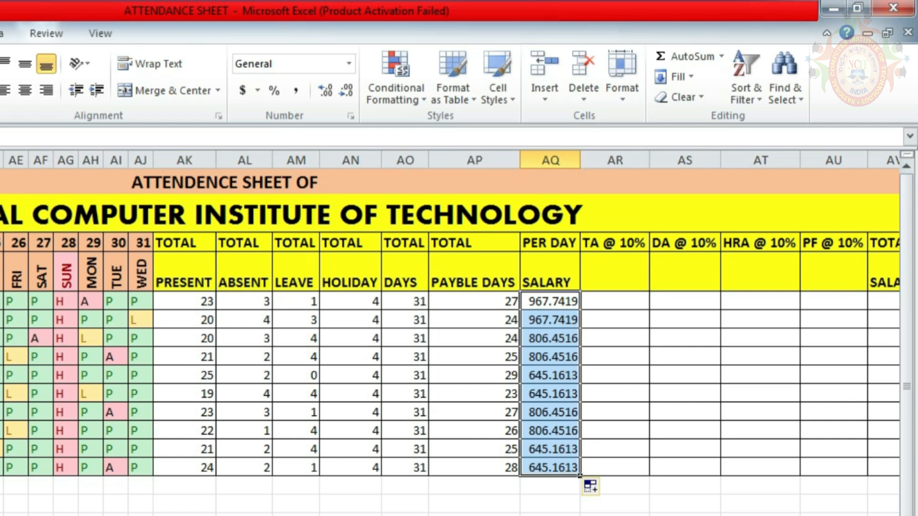
Enter =(E5*10%) in AR5 under TA @ 10% and fill it down to AR14
left_click(615, 301)
type("=")
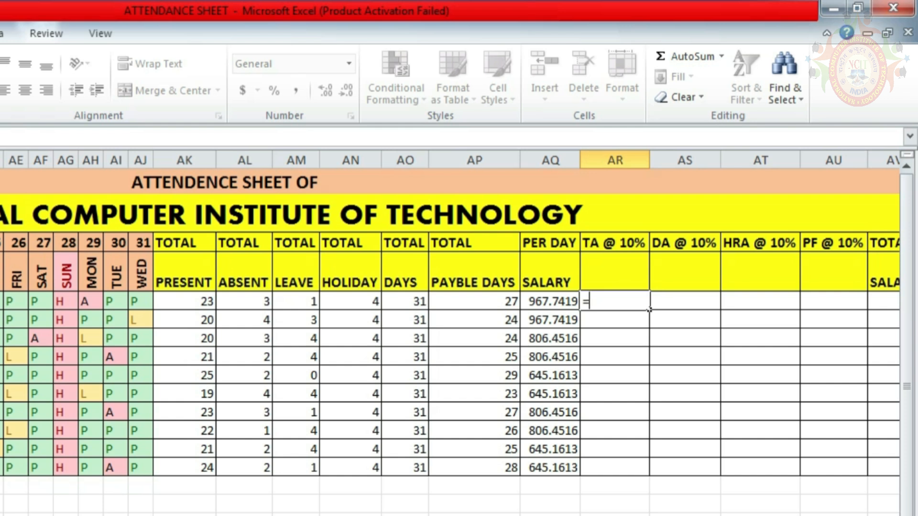
type("(")
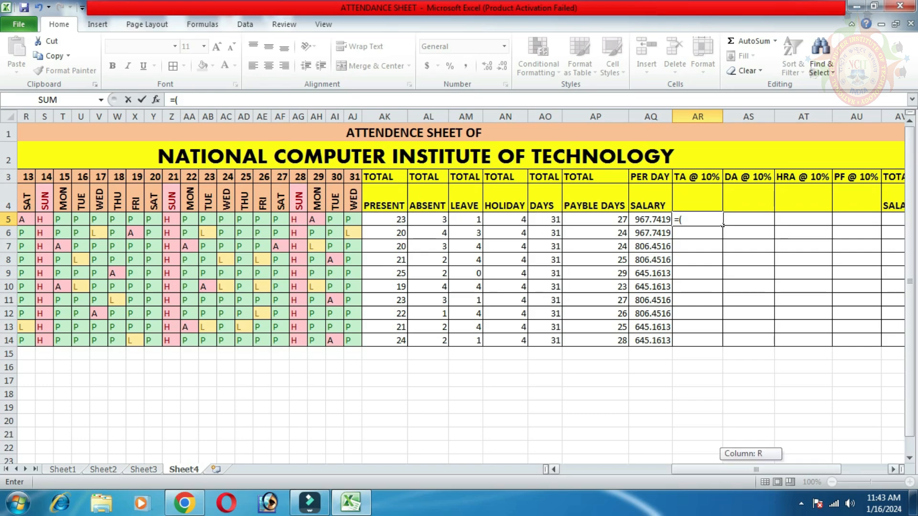
left_click_drag(757, 469, 645, 469)
left_click(208, 219)
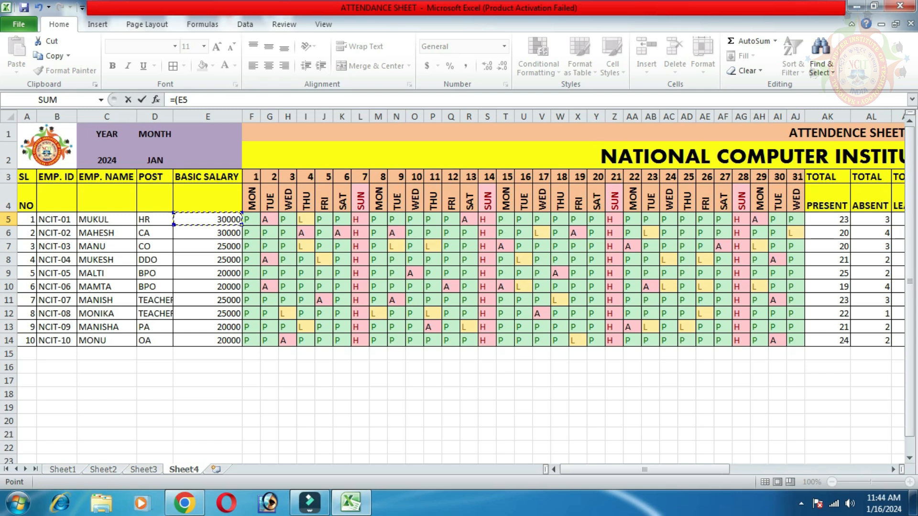
type("*")
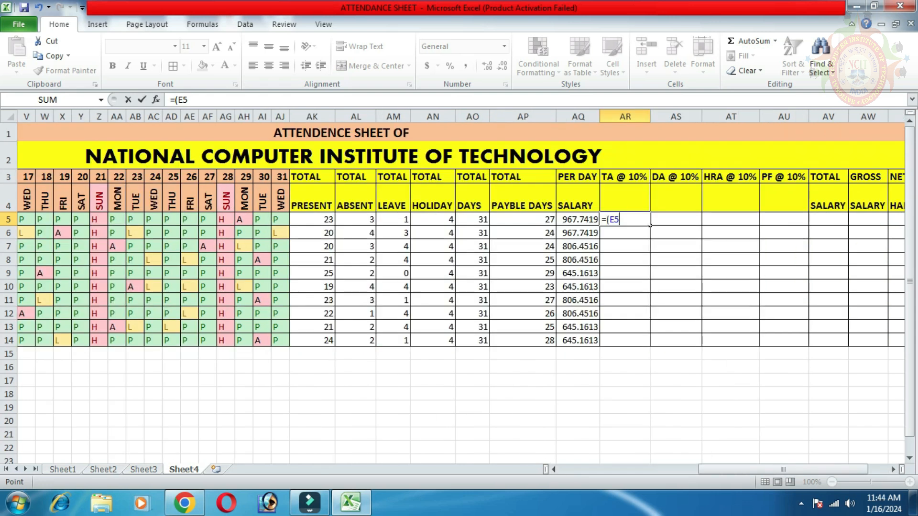
type("*")
type("10")
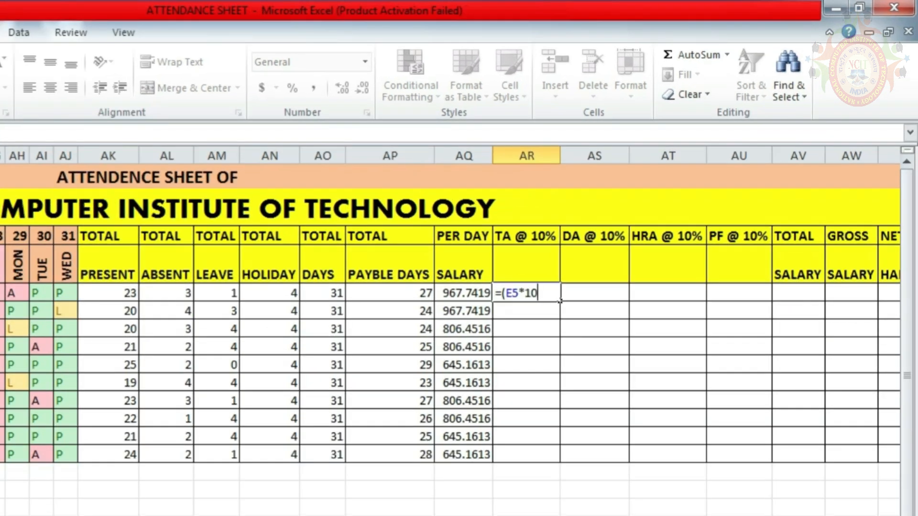
type("%)")
key("Return")
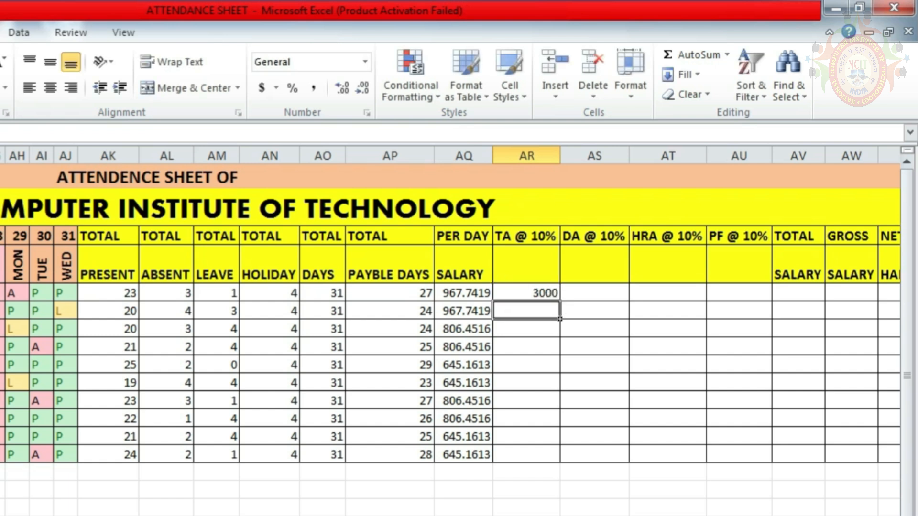
left_click(527, 293)
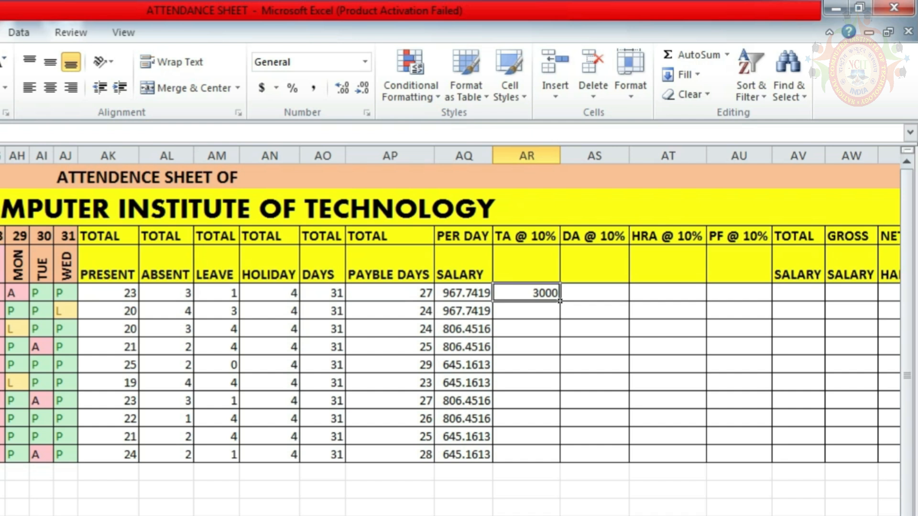
left_click_drag(560, 300, 558, 458)
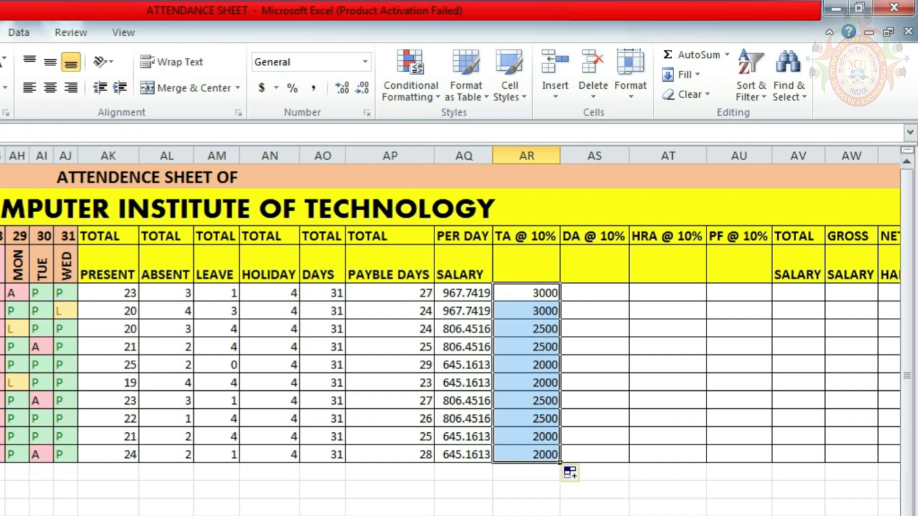
Enter =E5*10% in AS5 under DA @ 10% and fill it down to AS14
left_click(594, 292)
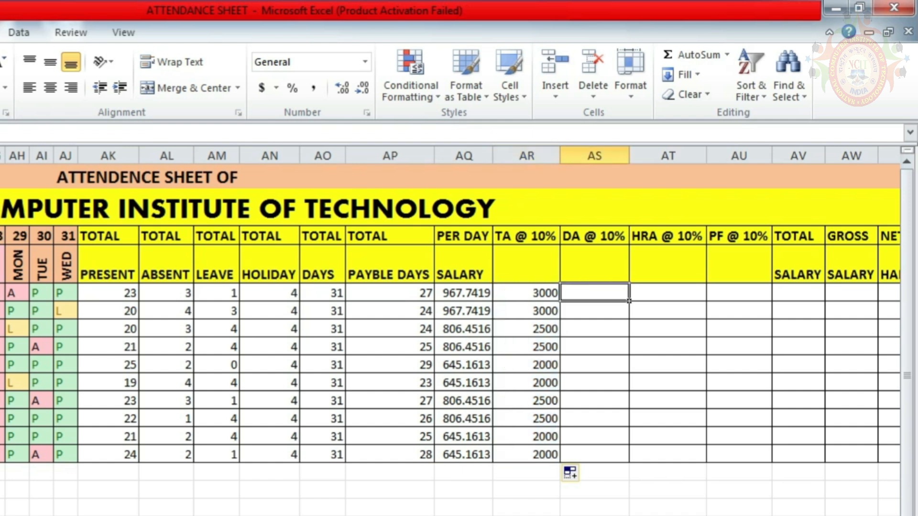
type("=")
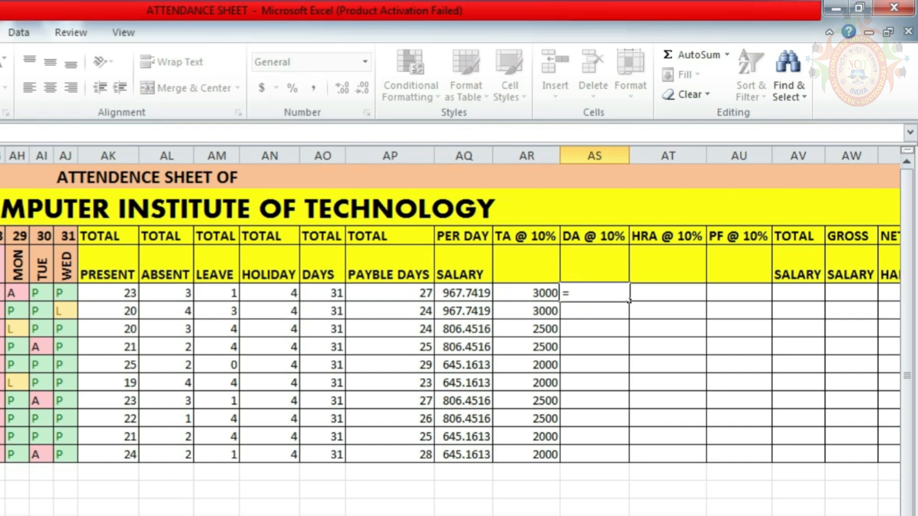
type("E5*10%")
key("Return")
key("Up")
left_click_drag(629, 301, 630, 462)
Enter =E5*10% in AT5 under HRA @ 10% and fill it down to AT14
left_click(707, 301)
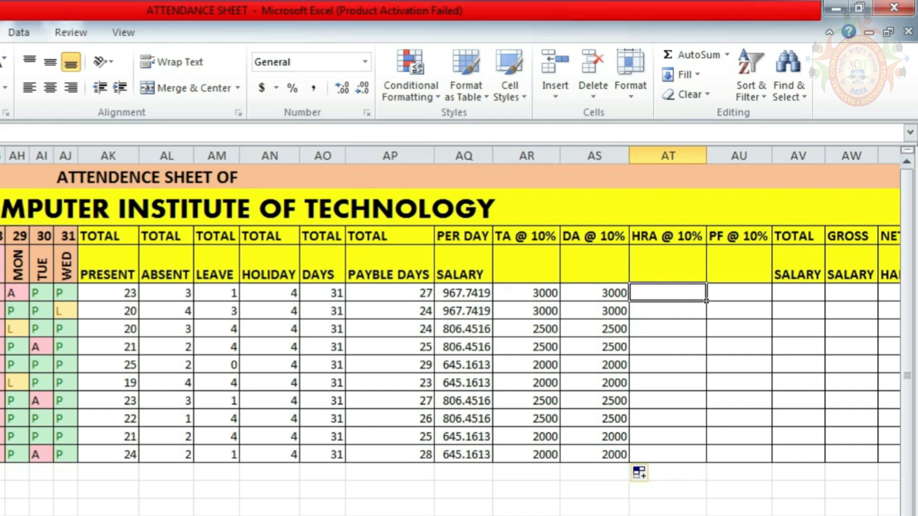
type("=")
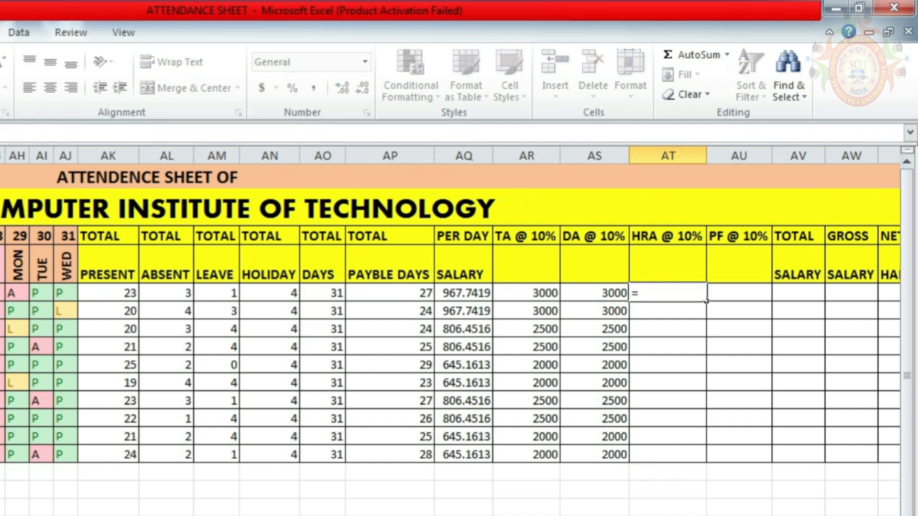
type("E5*10%")
key("Return")
key("Up")
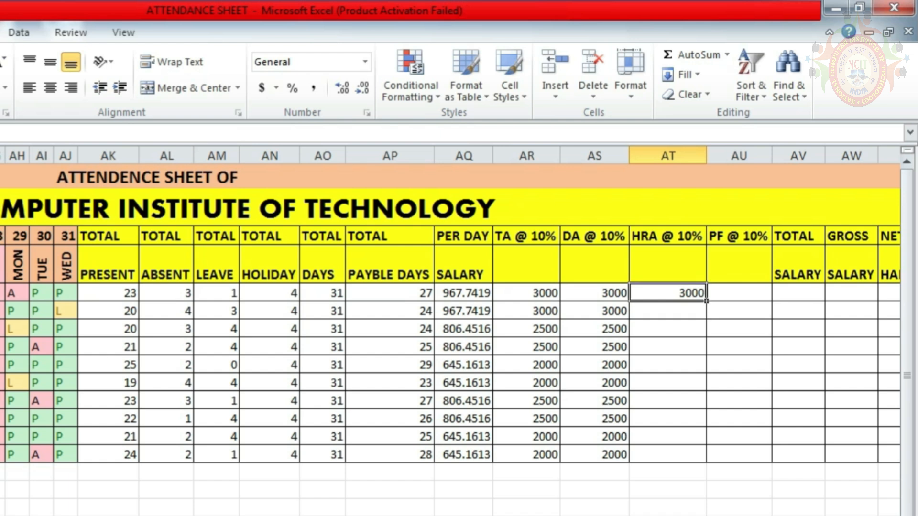
double_click(706, 301)
Enter =E5*10% in AU5 under PF @ 10% and fill it down to AU14
key("Right")
type("=")
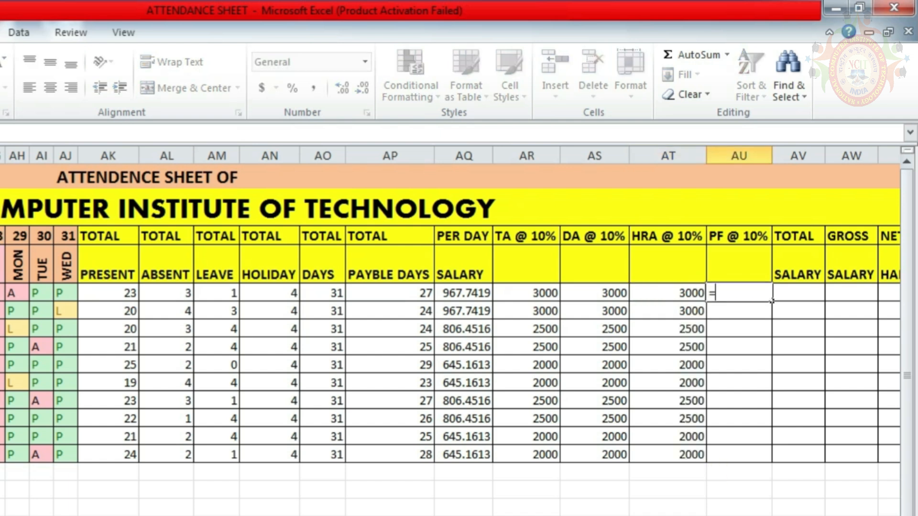
type("E5*10%")
key("Return")
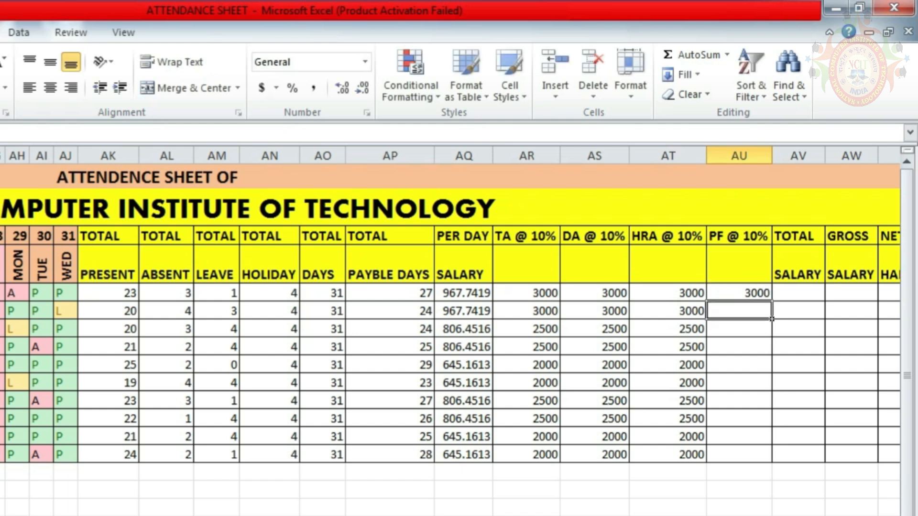
key("Up")
left_click_drag(771, 301, 771, 462)
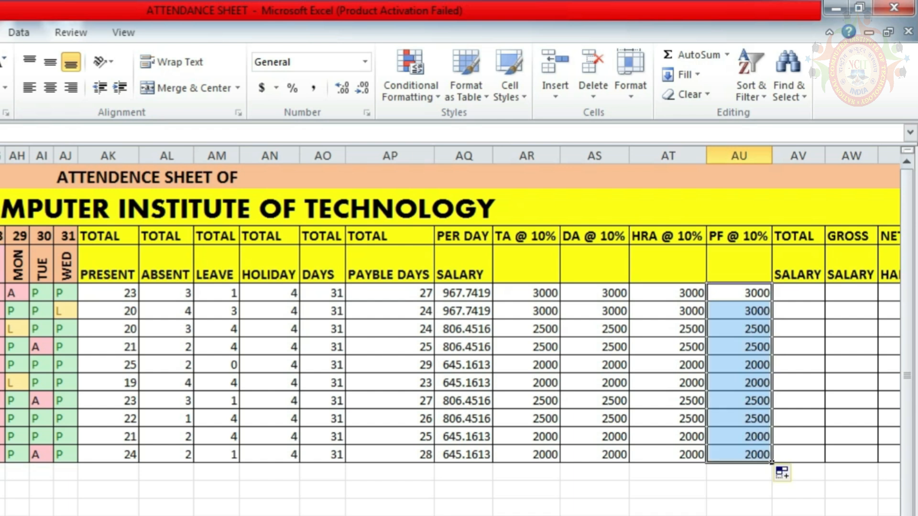
Enter =(AP5*AQ5) in AV5 under TOTAL SALARY and fill it down to AV14
left_click(822, 299)
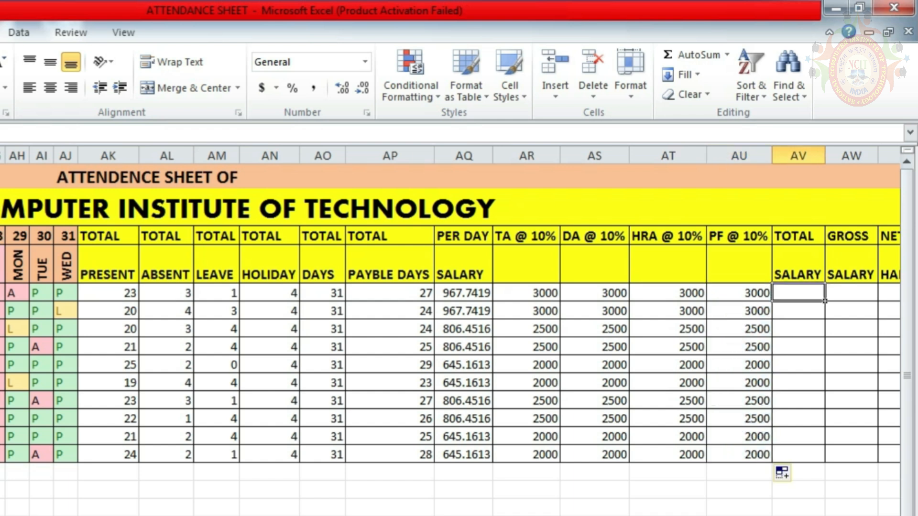
type("=(")
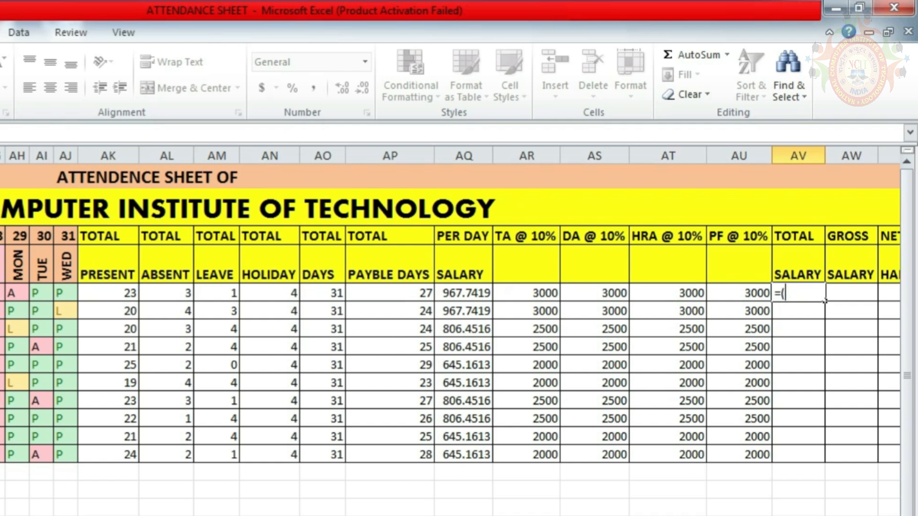
left_click(390, 293)
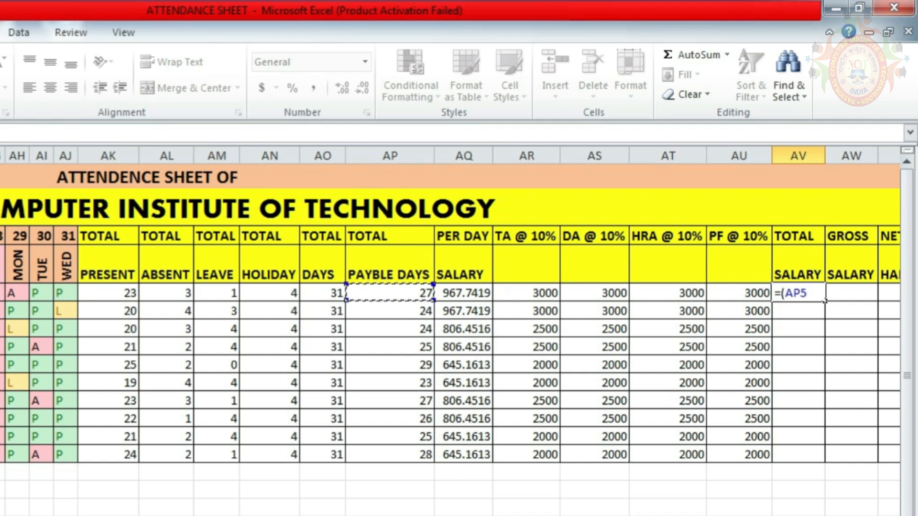
type("*")
key("Left")
key("Left")
key("Left")
key("Left")
key("Left")
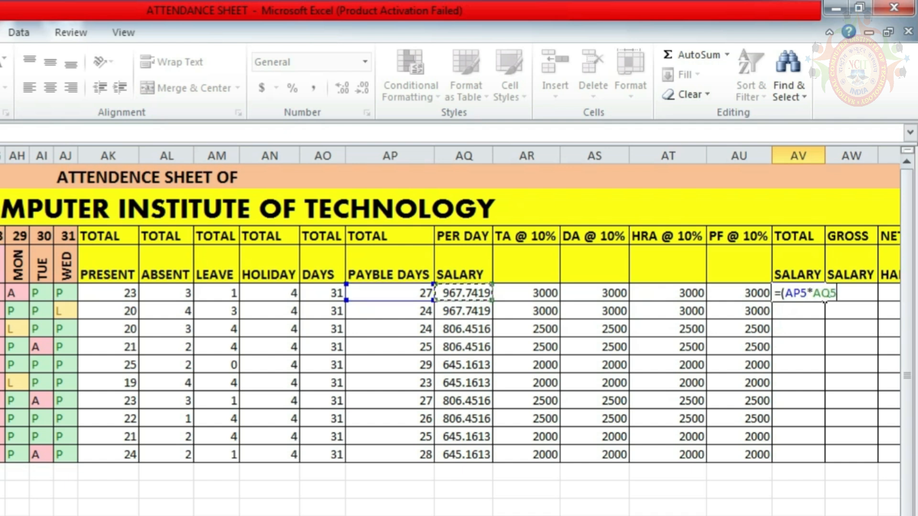
type(")")
key("Return")
key("Up")
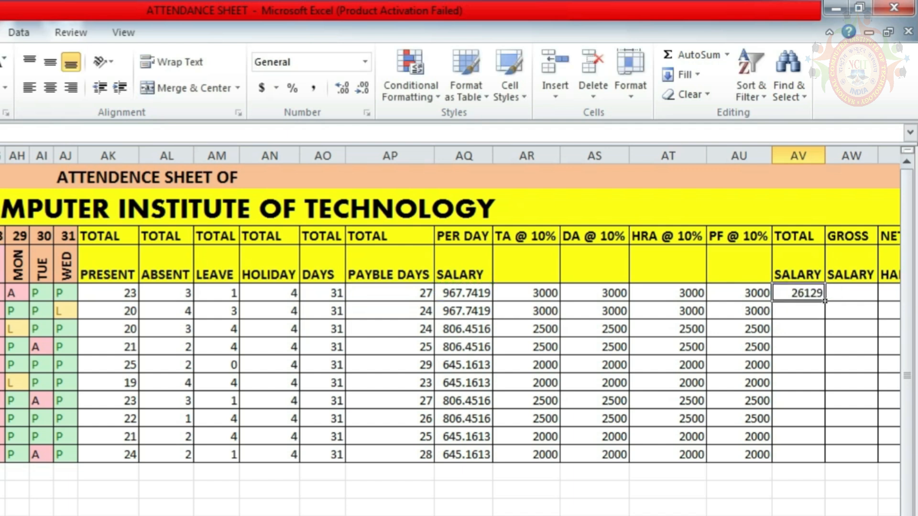
left_click_drag(825, 300, 825, 463)
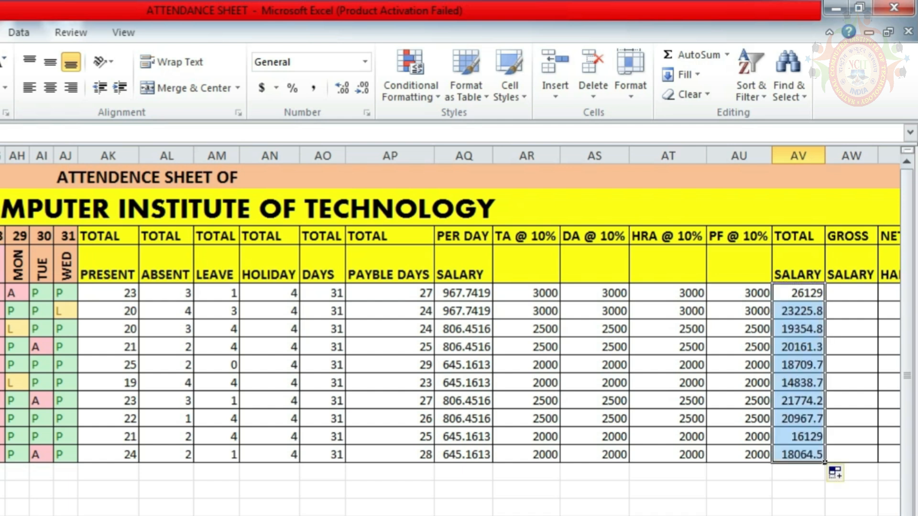
Enter =SUM(AR5:AV5) in AW5 under GROSS SALARY and fill it down to AW14
key("Right")
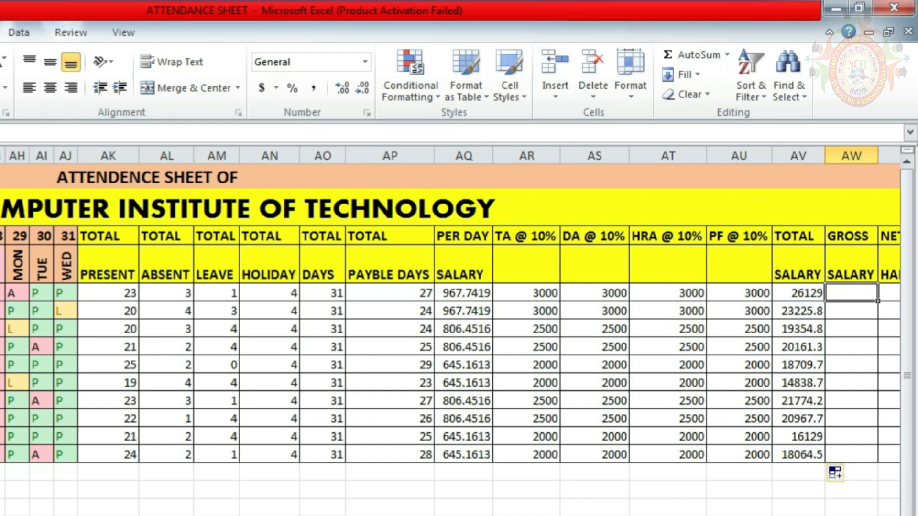
type("=SUM(")
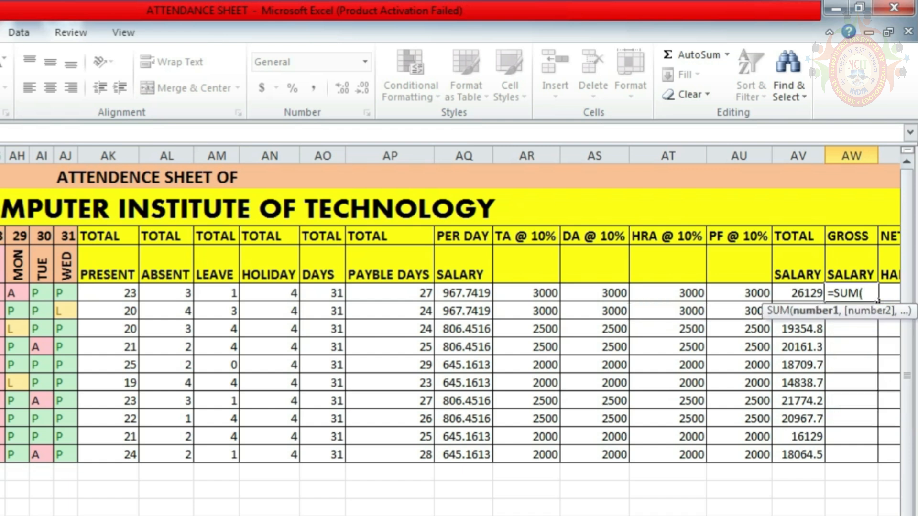
left_click_drag(526, 293, 798, 292)
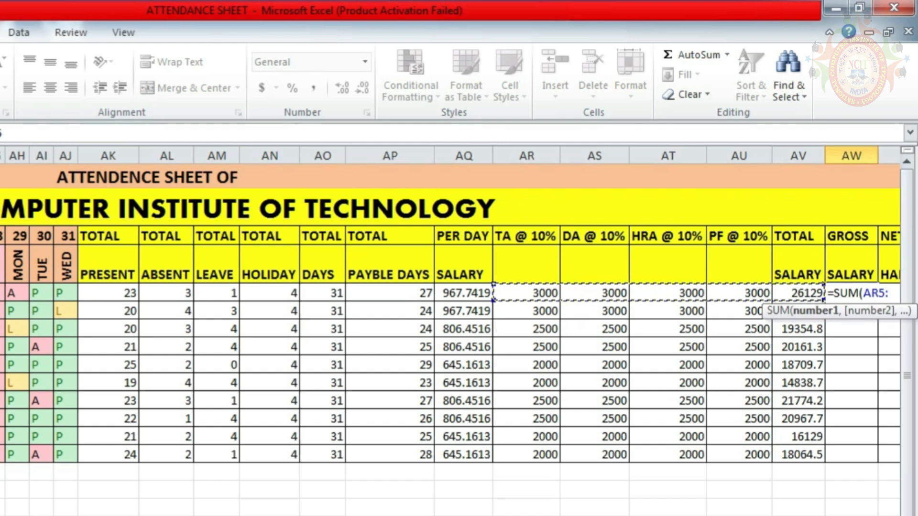
type(")")
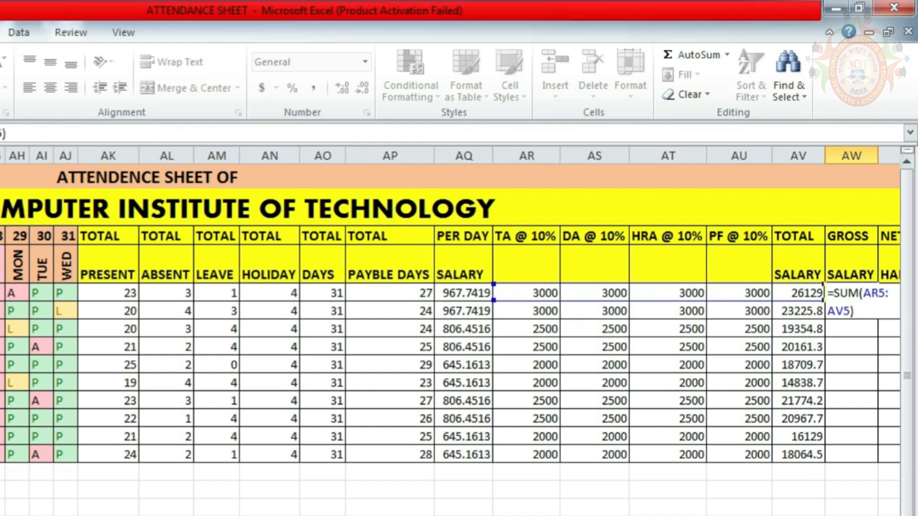
key("Return")
key("Up")
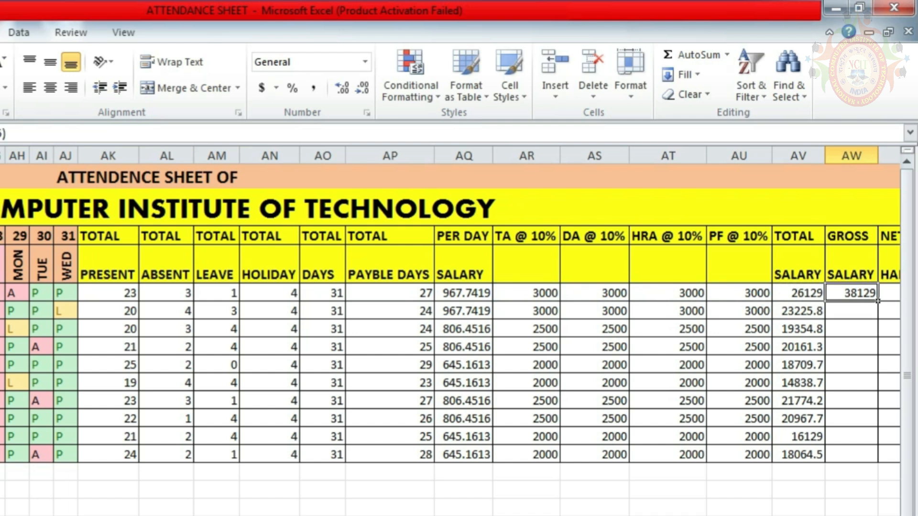
left_click_drag(878, 301, 878, 463)
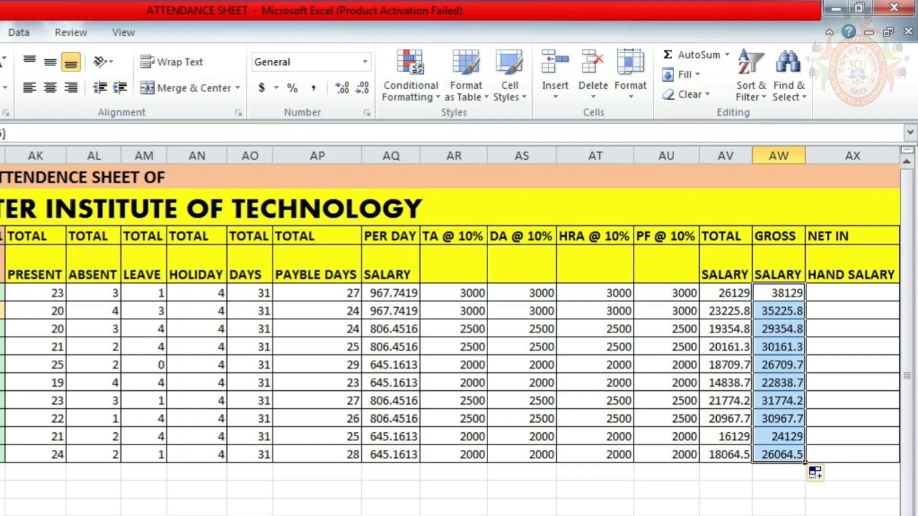
Enter =AW5-AU5 in AX5 under NET IN HAND SALARY and fill it down to AX14
left_click(852, 293)
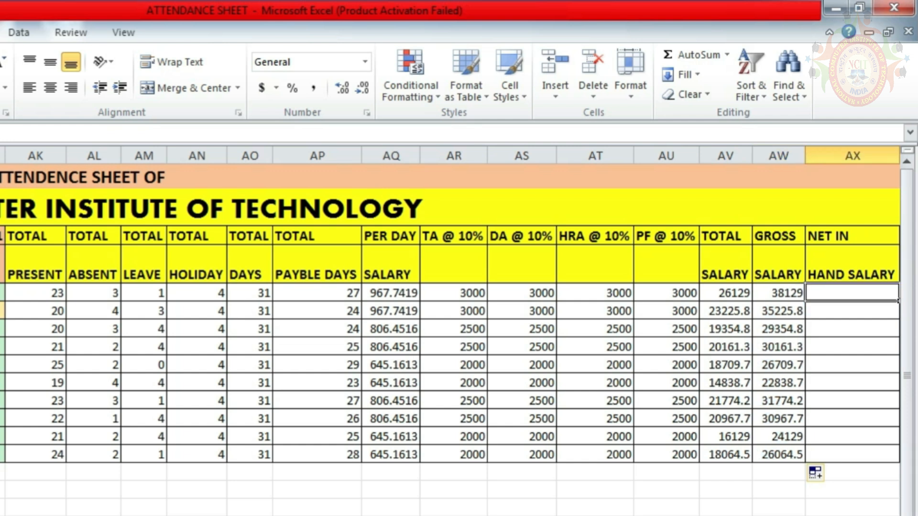
type("=")
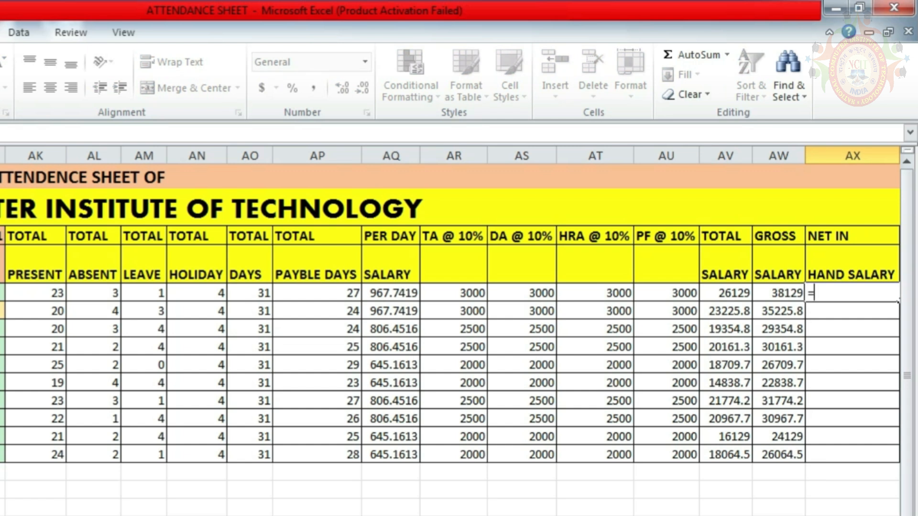
key("Left")
type("-")
key("Left")
key("Left")
key("Left")
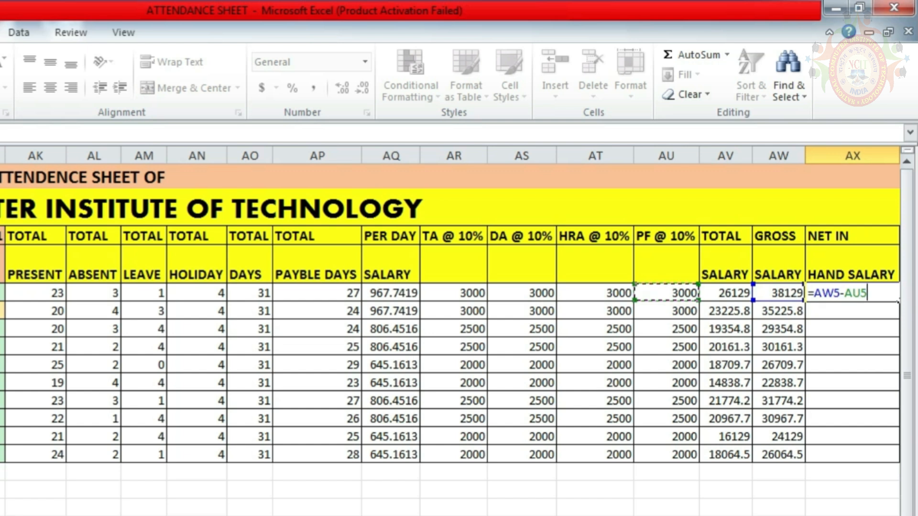
key("Return")
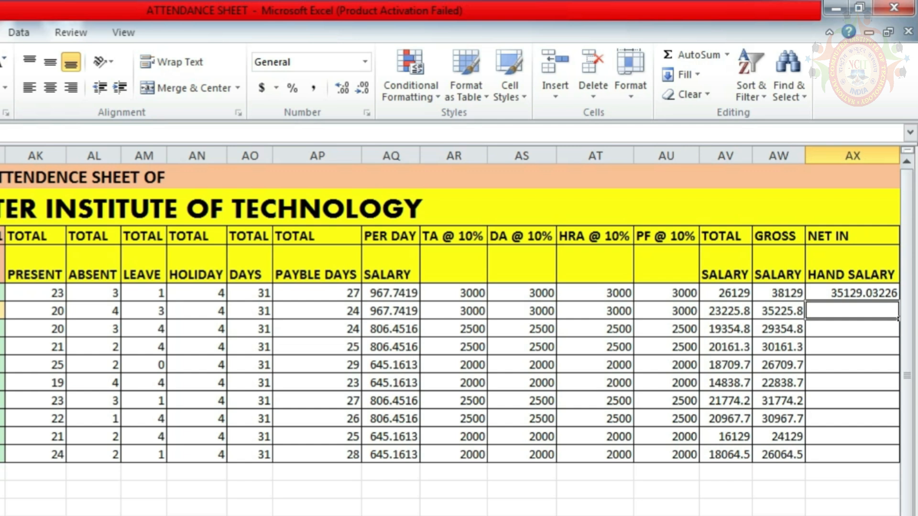
left_click(853, 293)
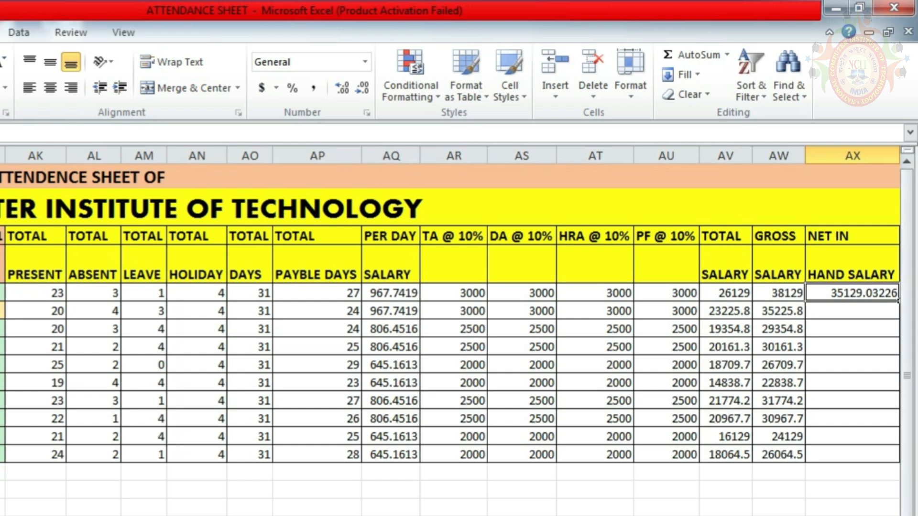
left_click_drag(898, 301, 650, 456)
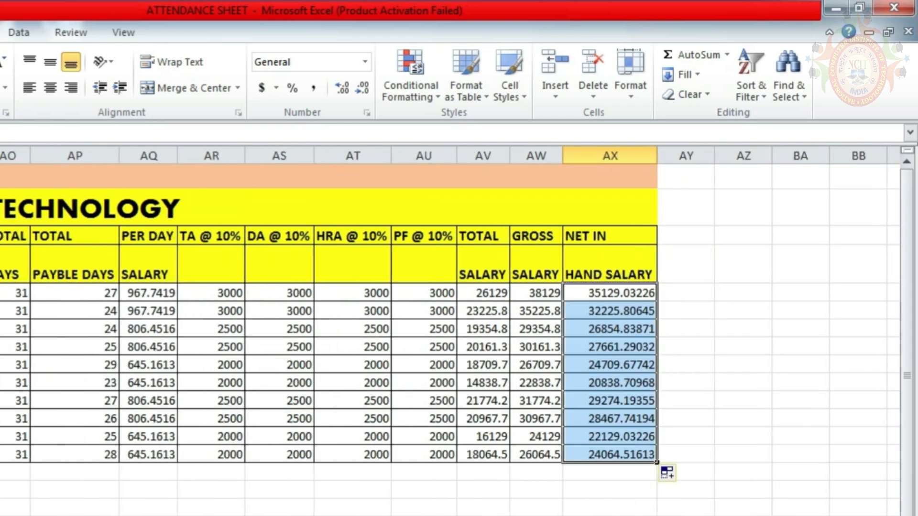
Review the completed sheet, highlighting the employee details in A5:E14 and looking across the attendance and salary columns
left_click(536, 455)
left_click(610, 455)
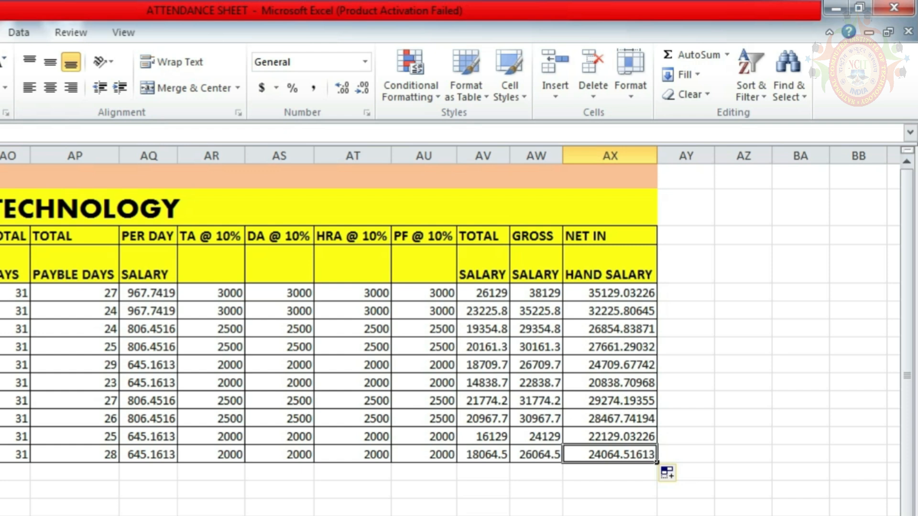
scroll(430, 334, "left", 1)
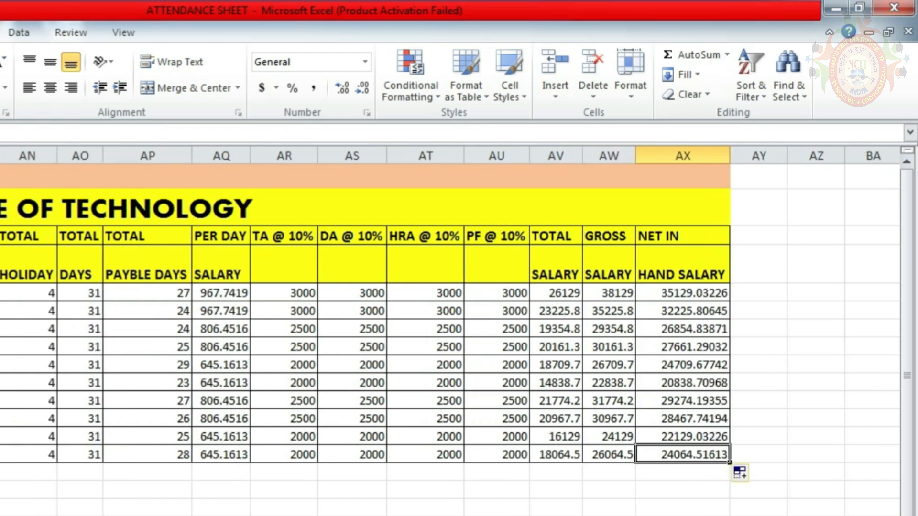
left_click_drag(817, 470, 631, 469)
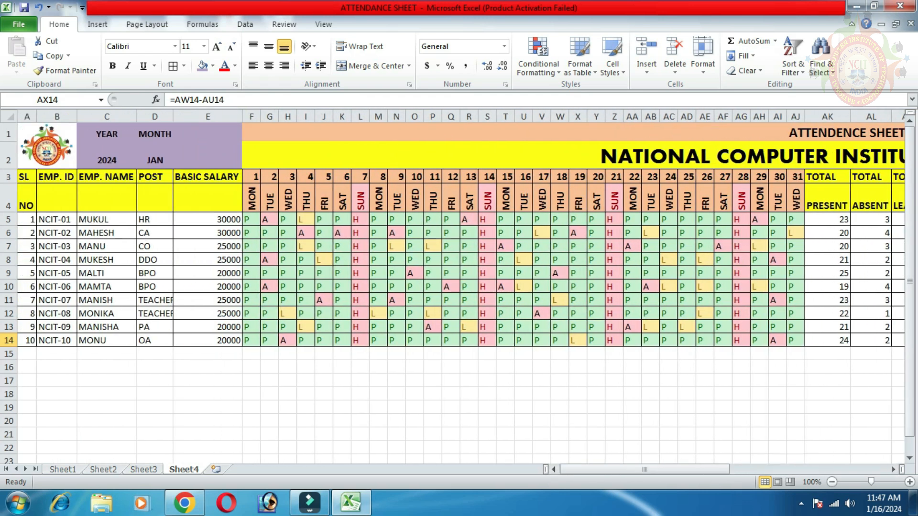
left_click_drag(26, 219, 210, 340)
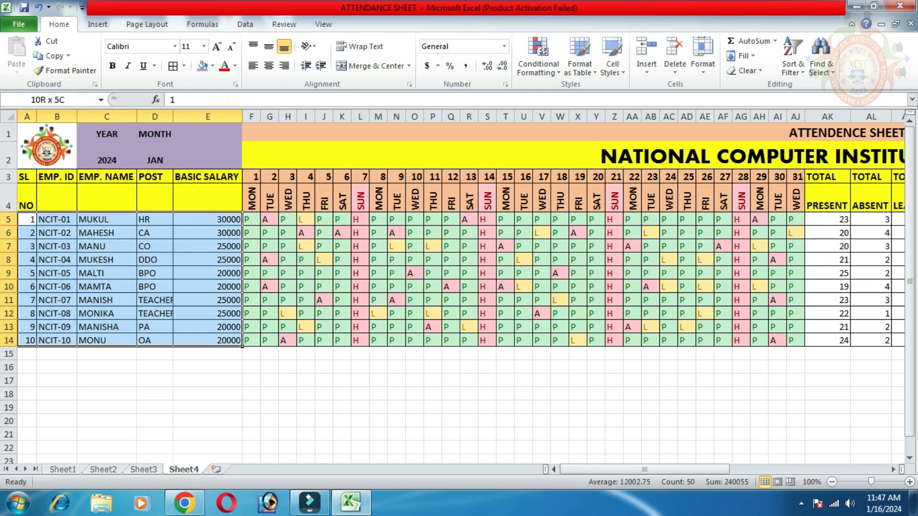
left_click_drag(645, 470, 703, 470)
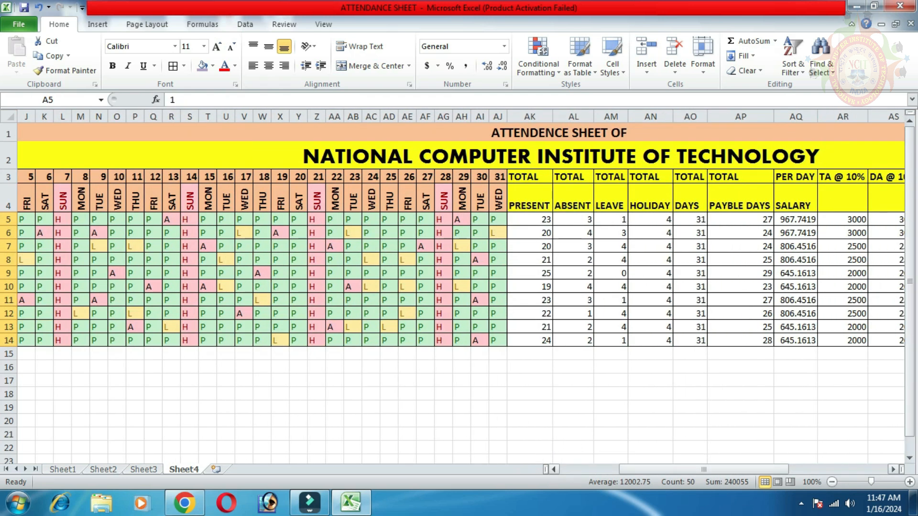